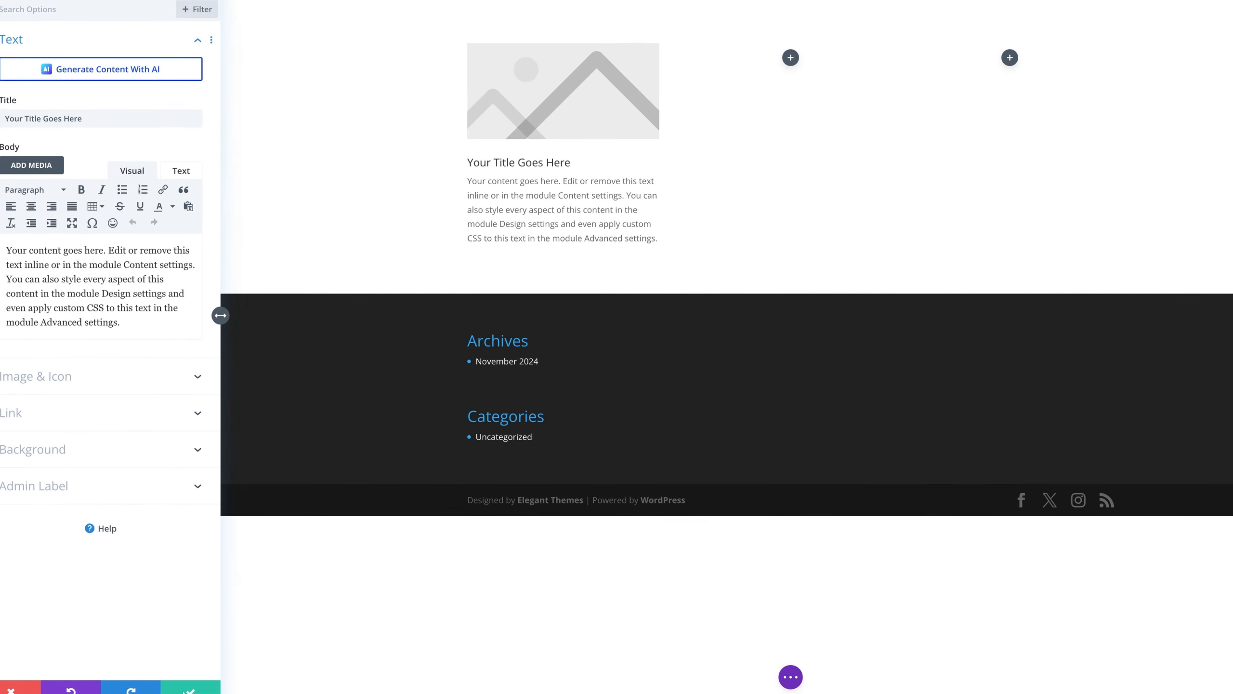
- Save the new blurb in the first column, and add an Accordion module with its default content to the second column
left_click(184, 682)
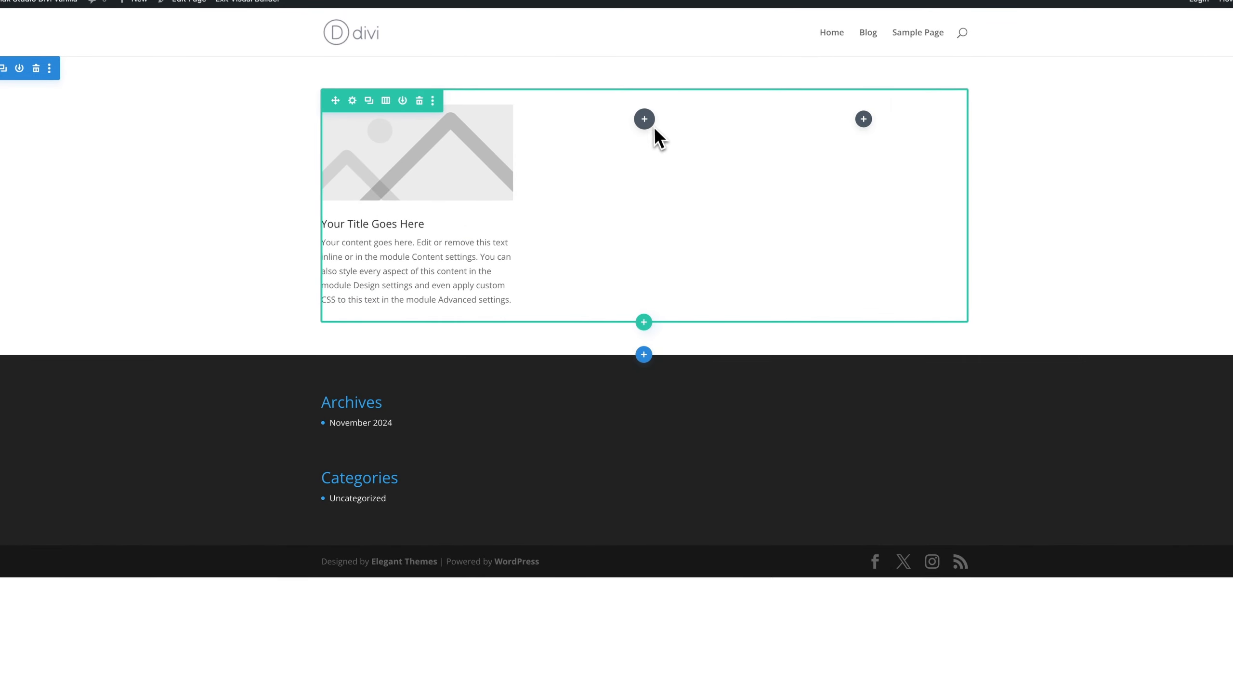
left_click(670, 57)
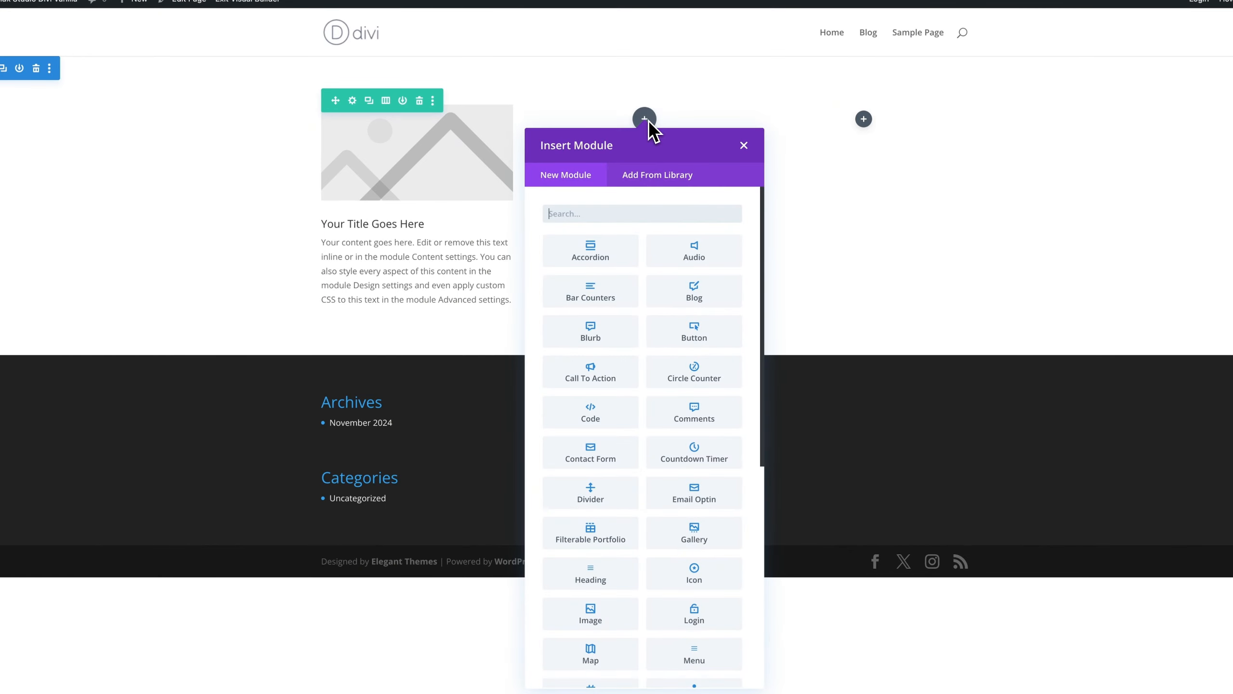
left_click(602, 243)
left_click(173, 687)
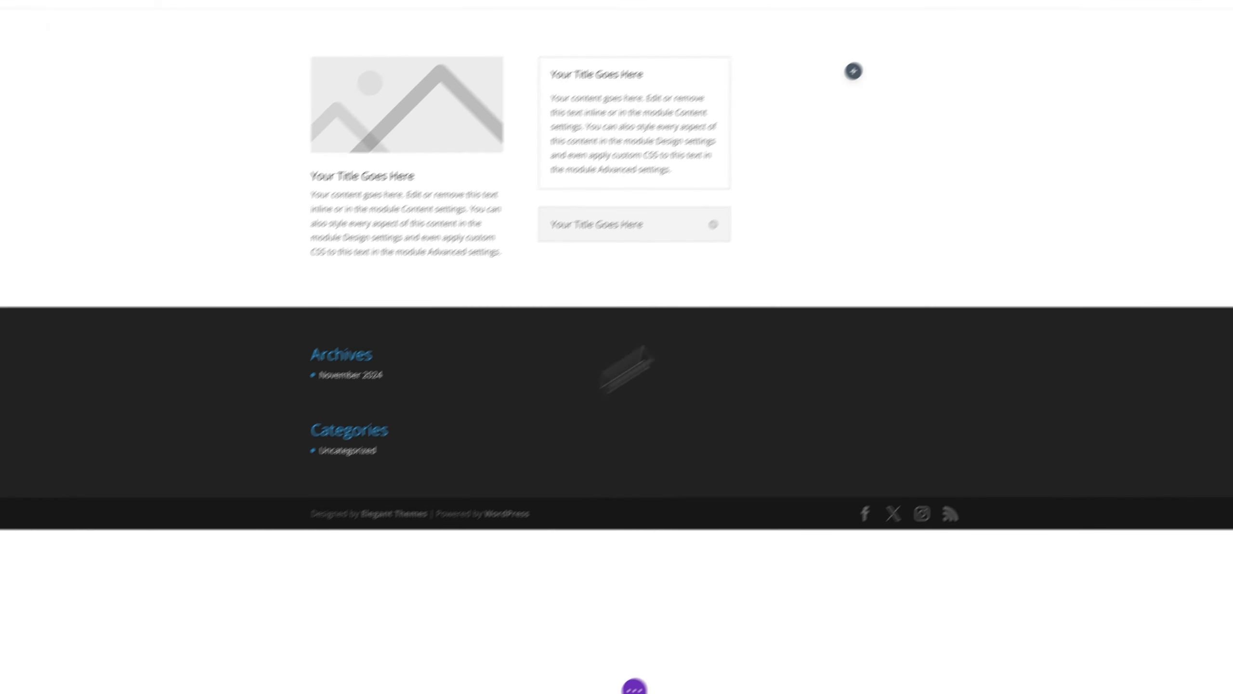
- Add a Button module to the third column and save it with the default "Click Here" text
left_click(825, 93)
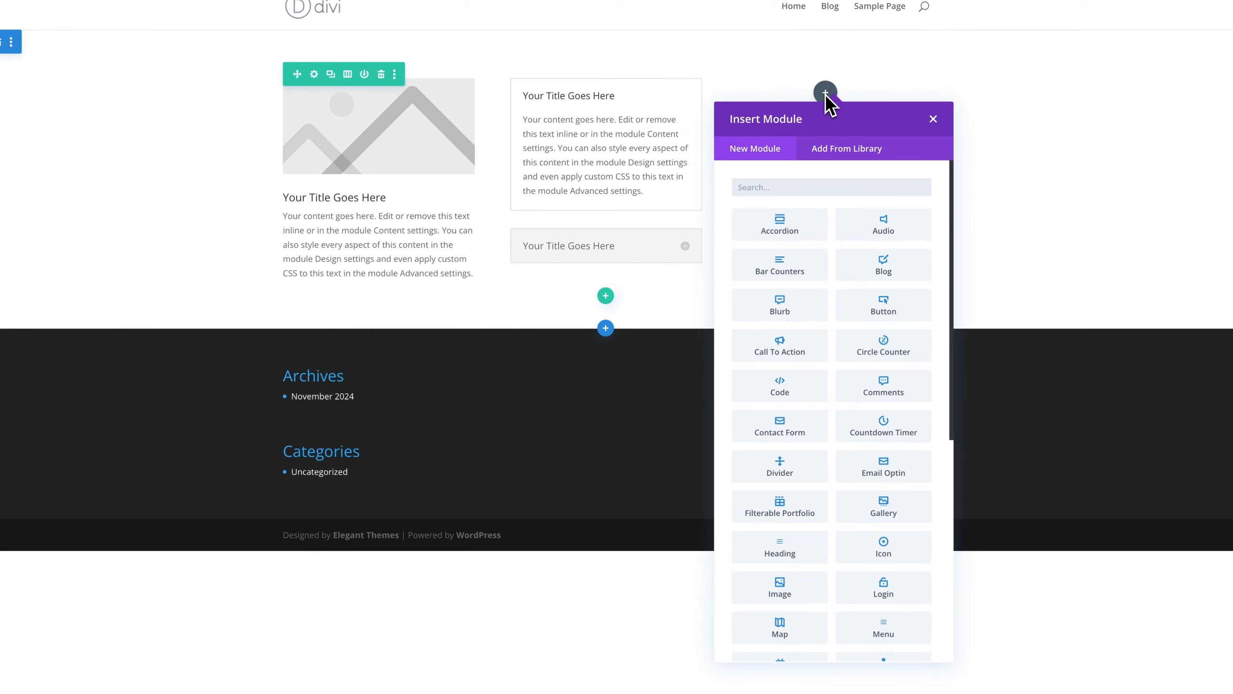
left_click(883, 305)
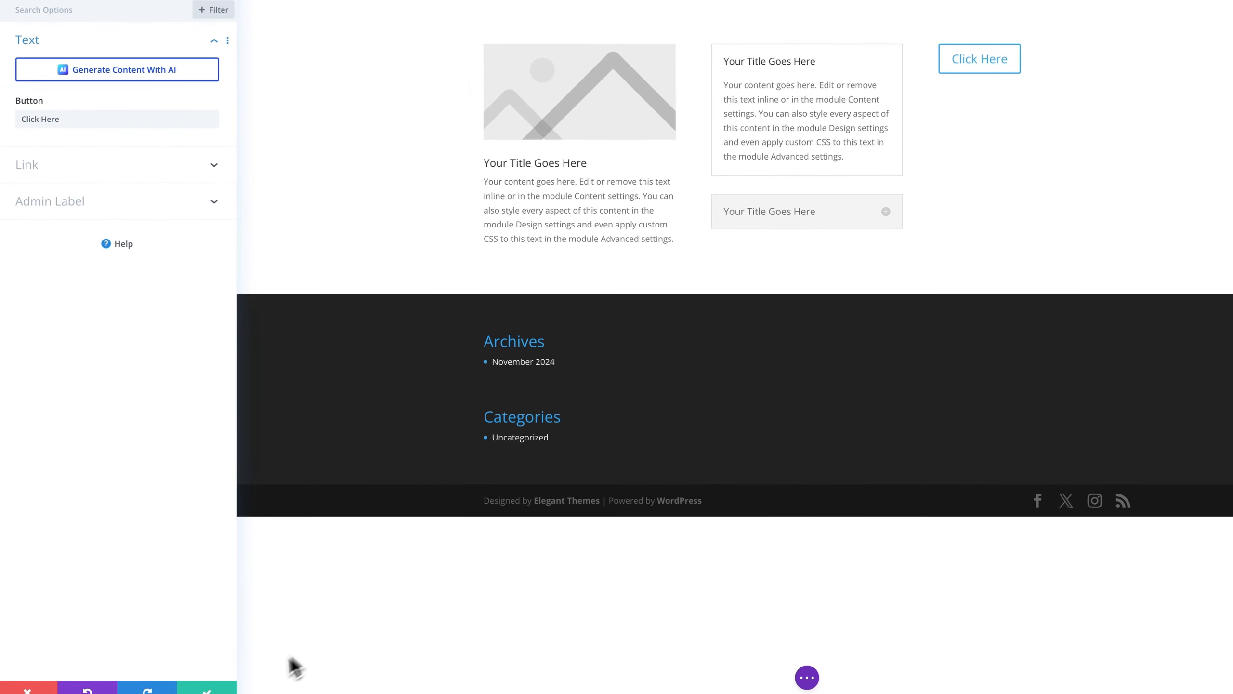
left_click(207, 688)
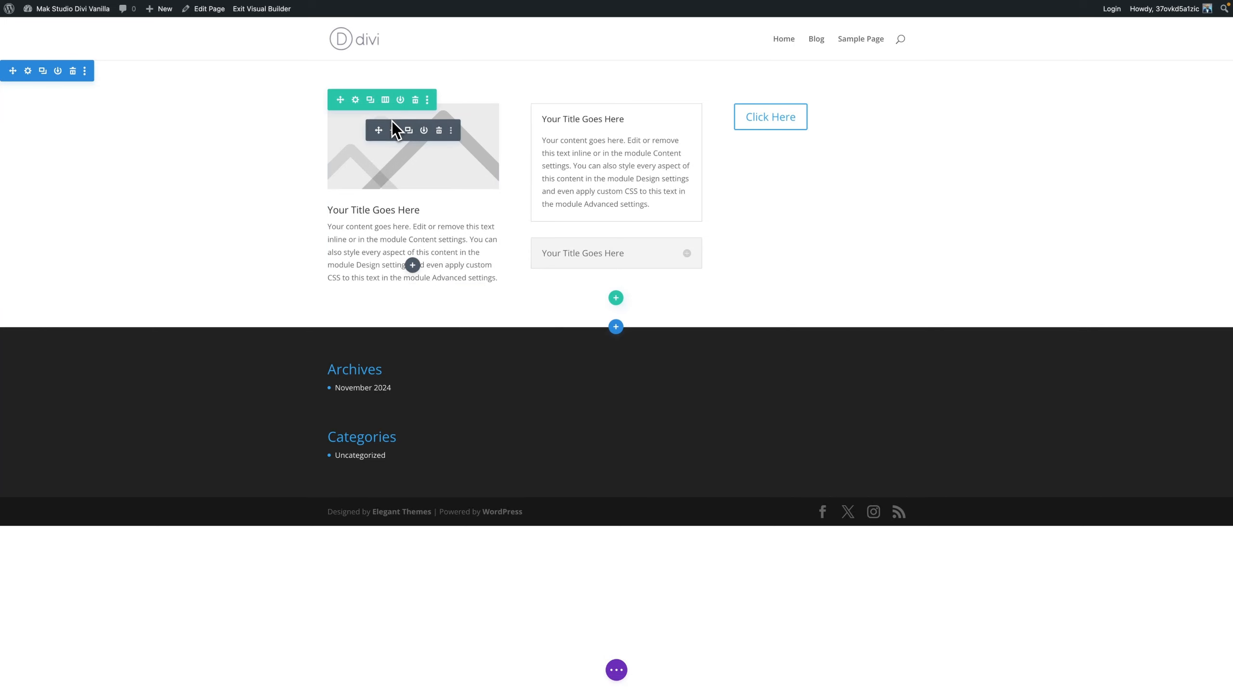
- Set the blurb's title text size to 26px in its design settings
left_click(441, 136)
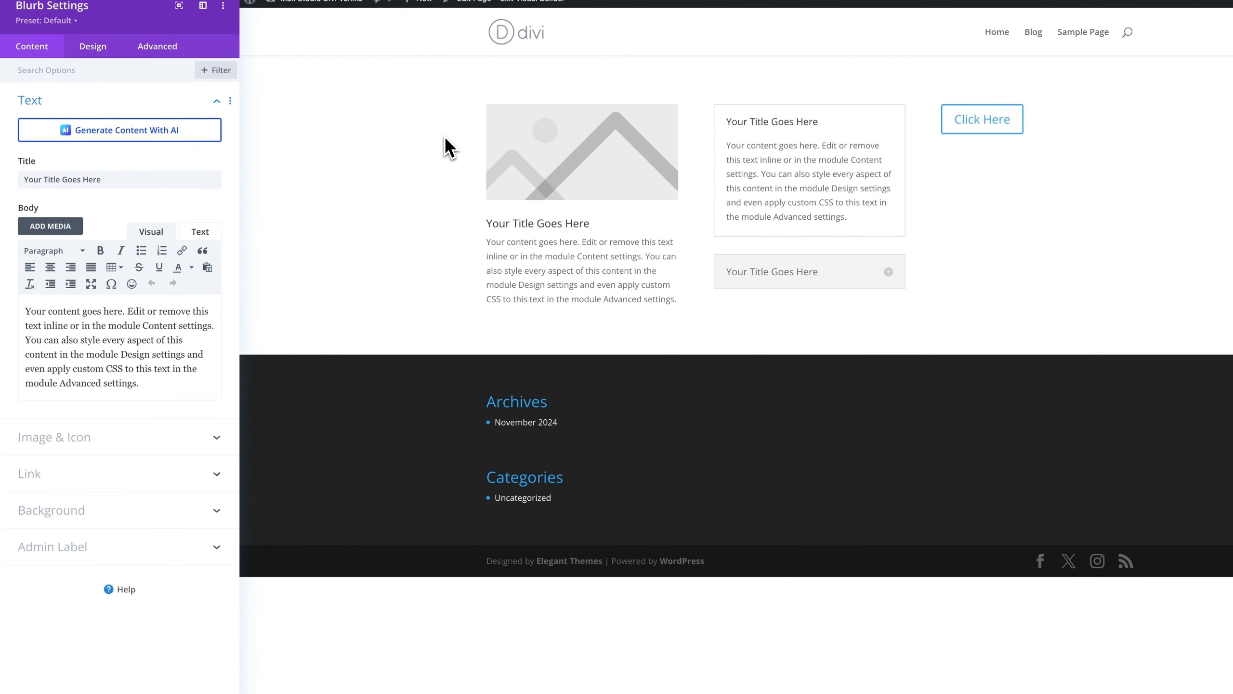
left_click(111, 49)
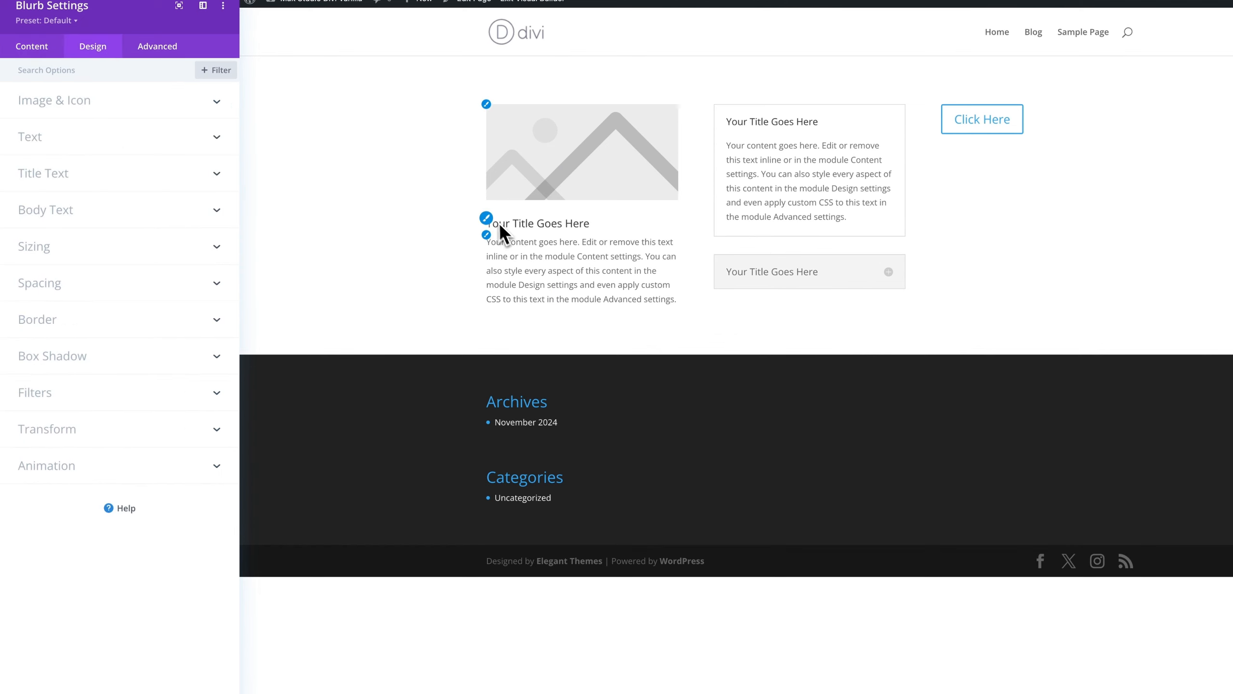
left_click(486, 218)
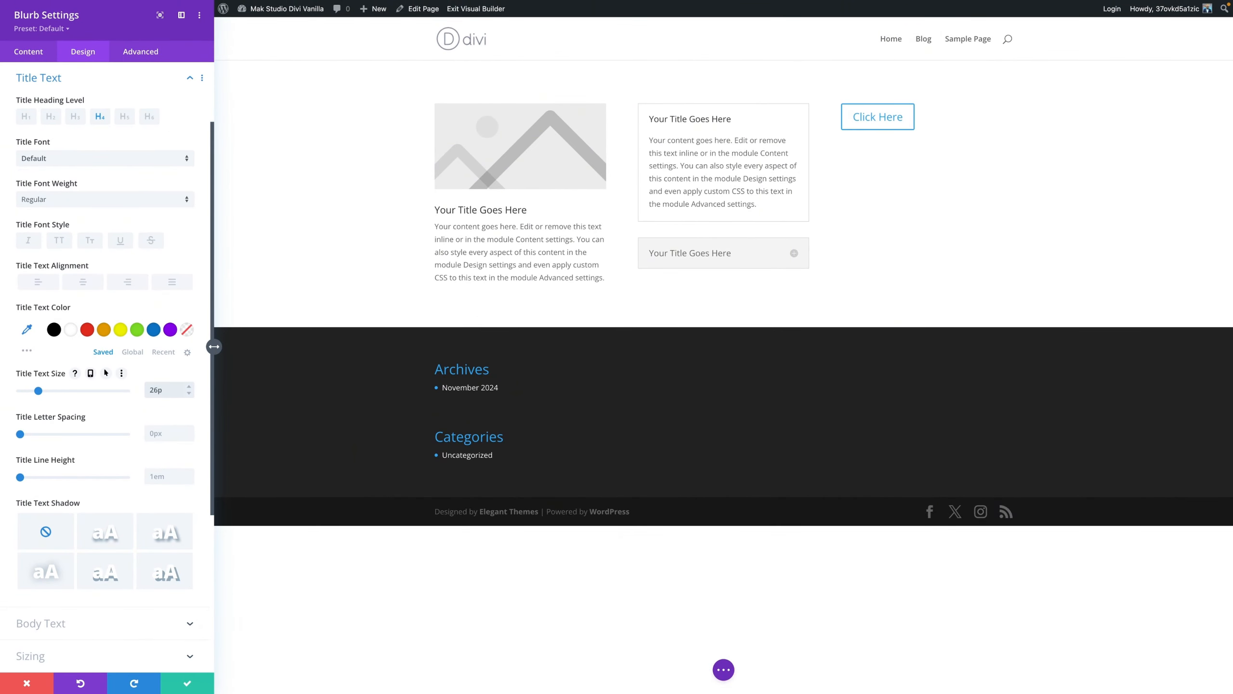
type("xx")
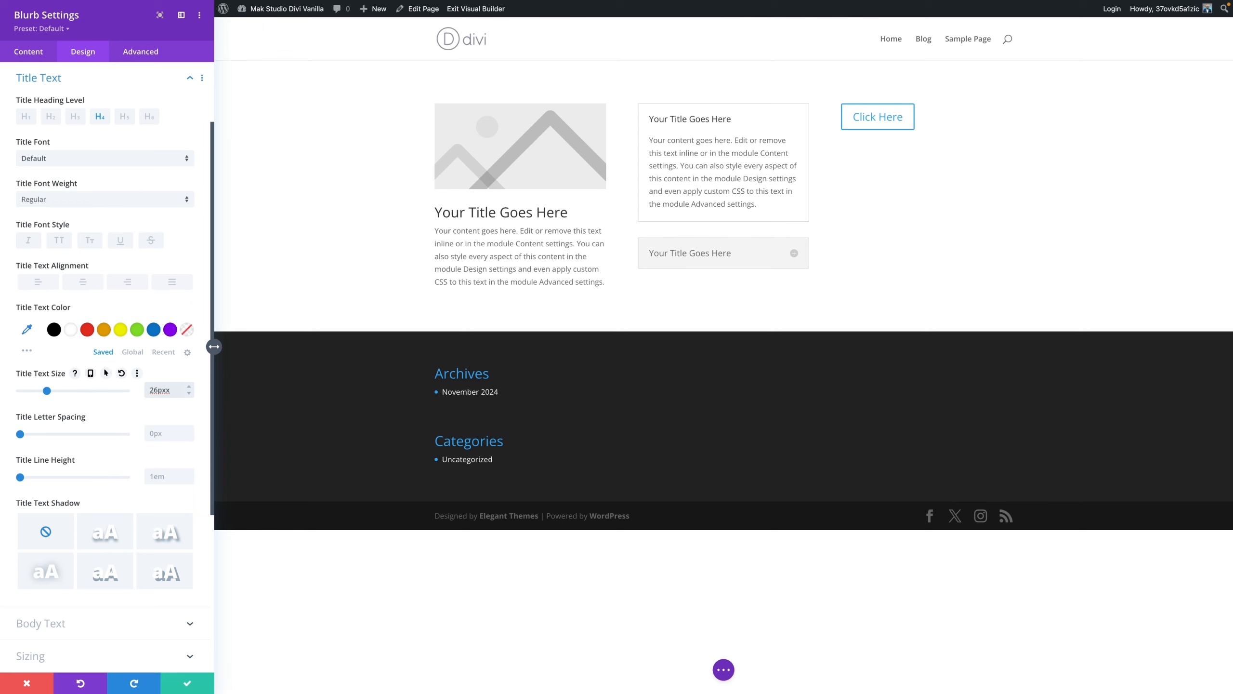
key("BackSpace")
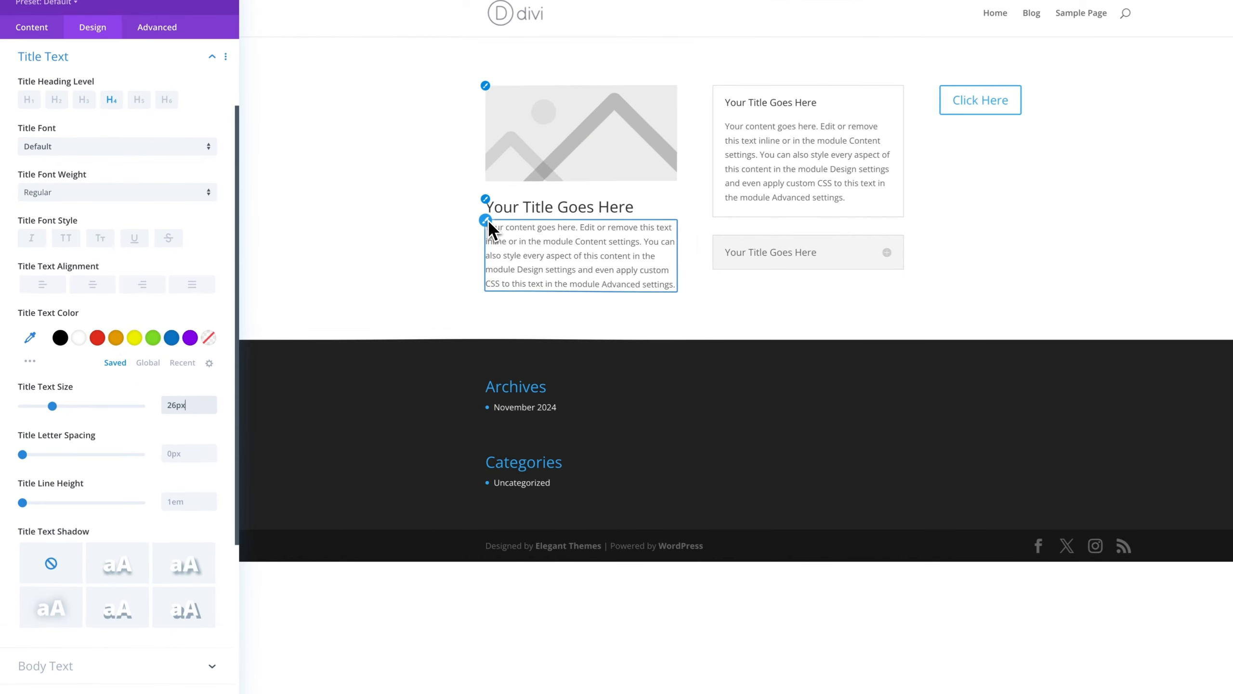
- Set the blurb's body text size to 16px and save the blurb settings
left_click(489, 224)
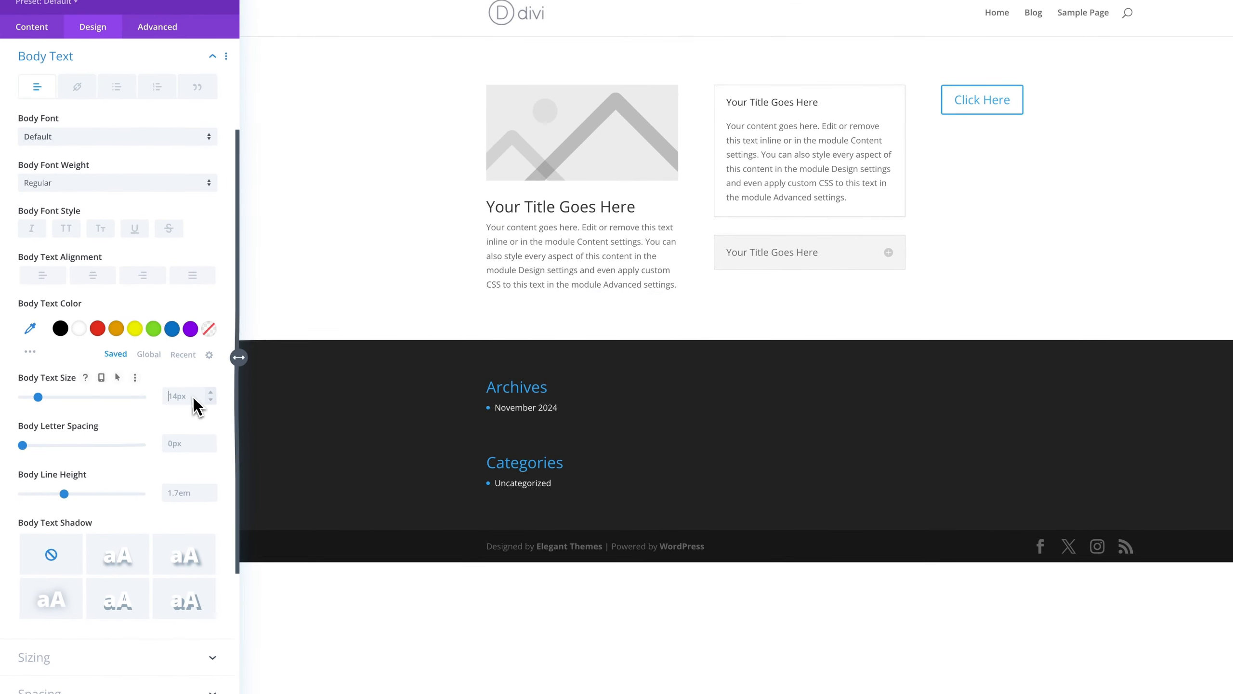
left_click(192, 397)
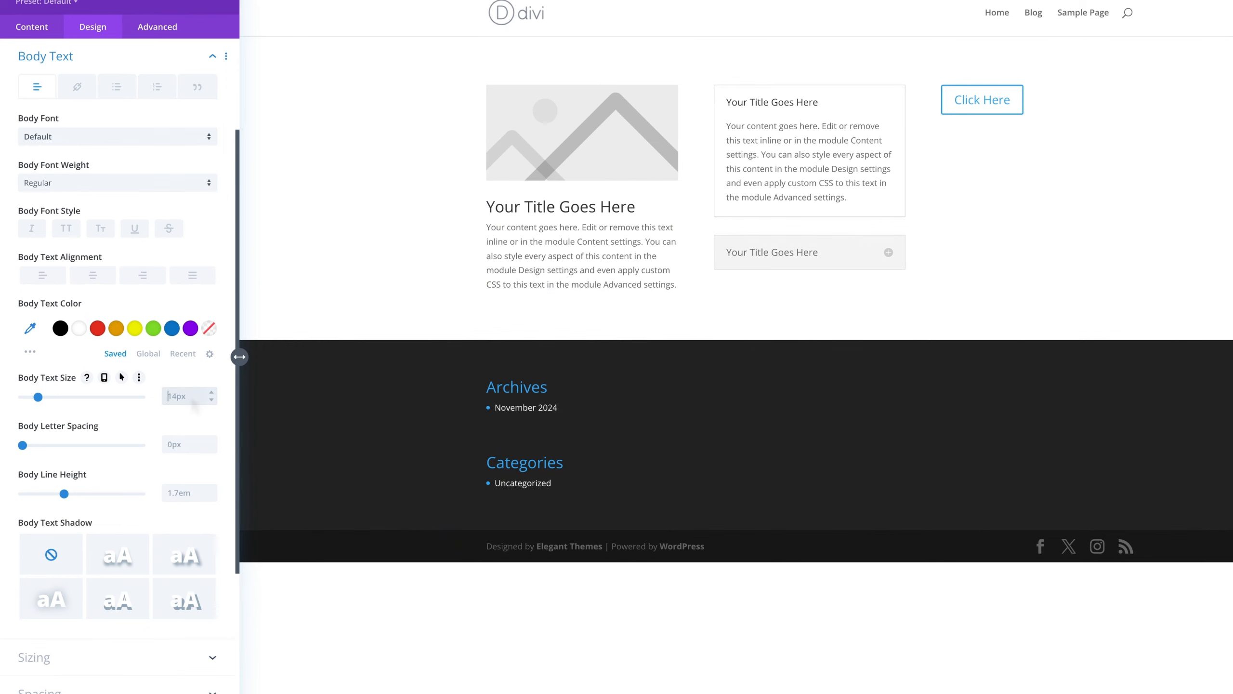
type("16px")
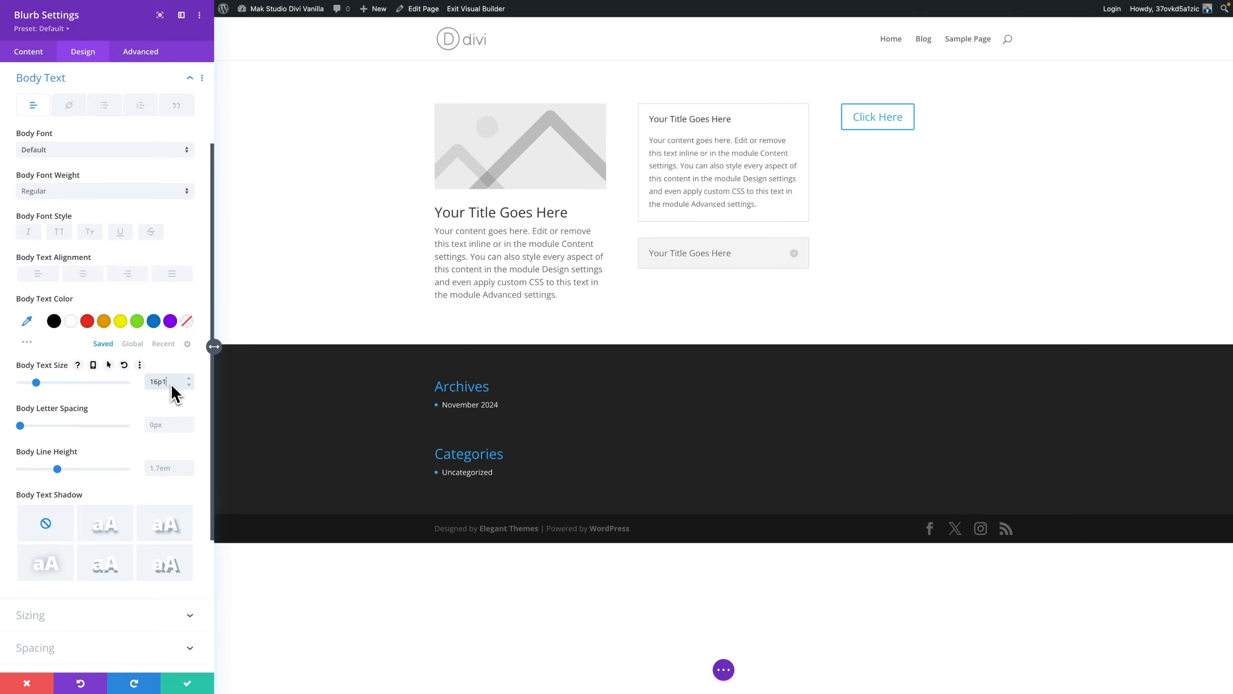
type("x")
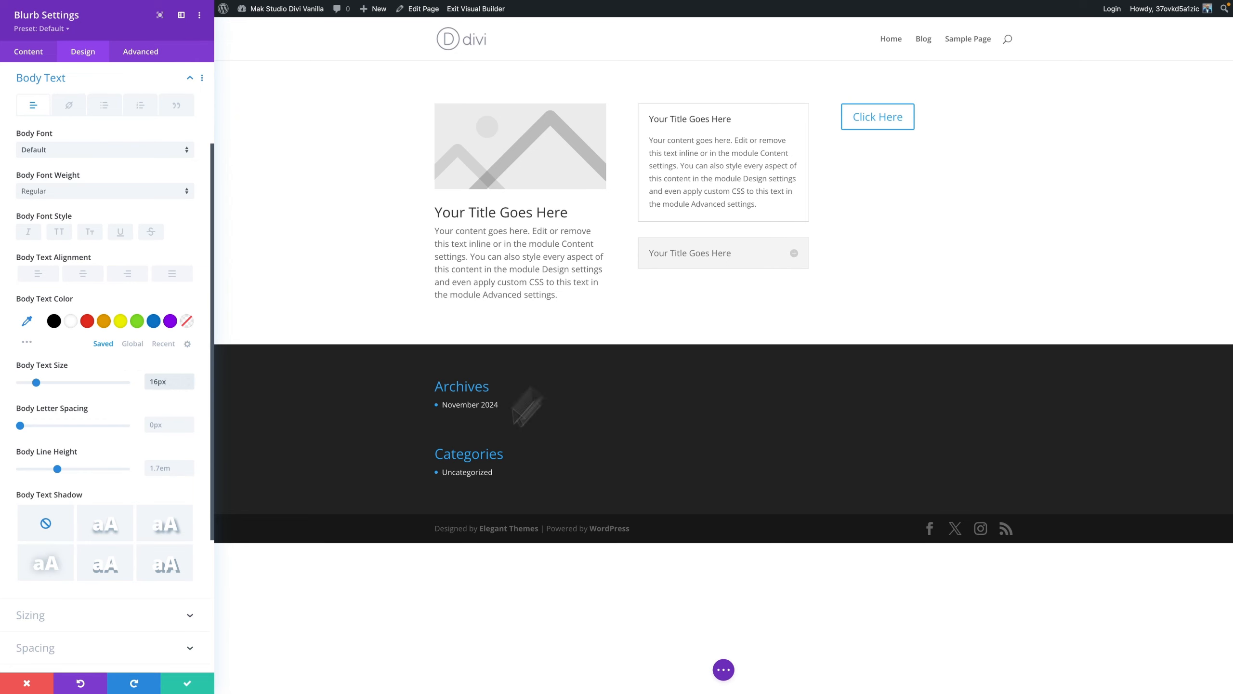
left_click(188, 683)
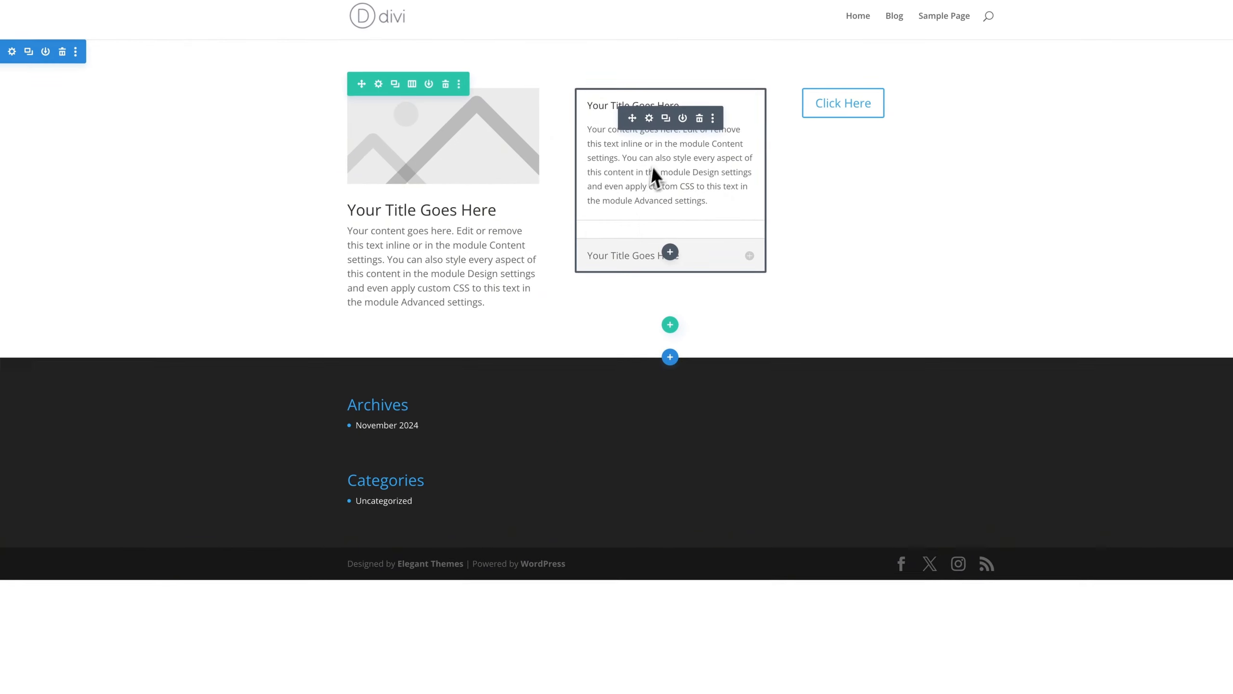
- Set the accordion's title text size to 20px in its design settings
left_click(650, 118)
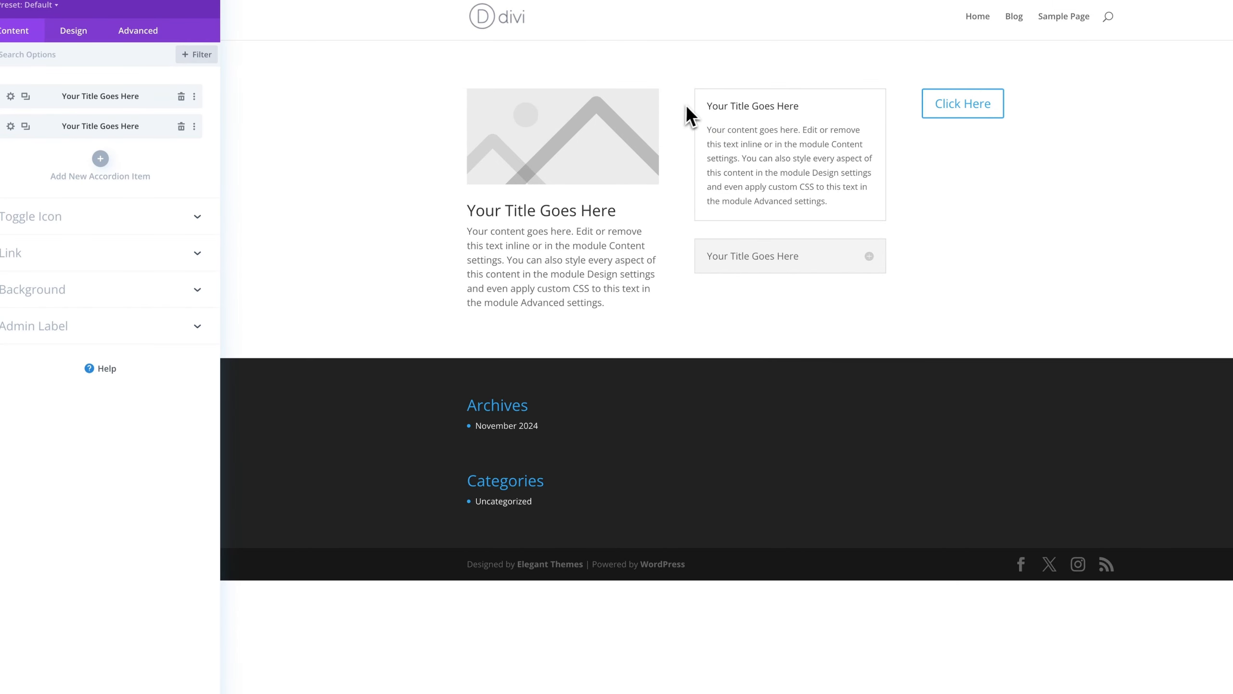
left_click(712, 108)
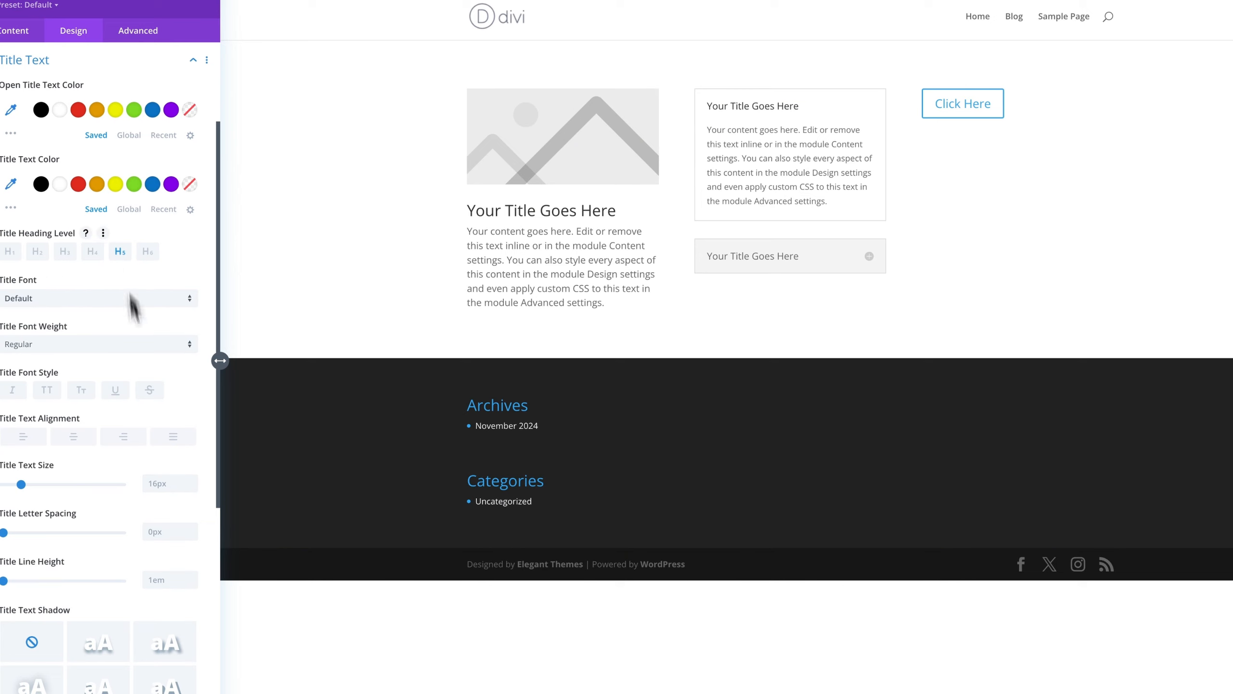
left_click(168, 486)
type("20")
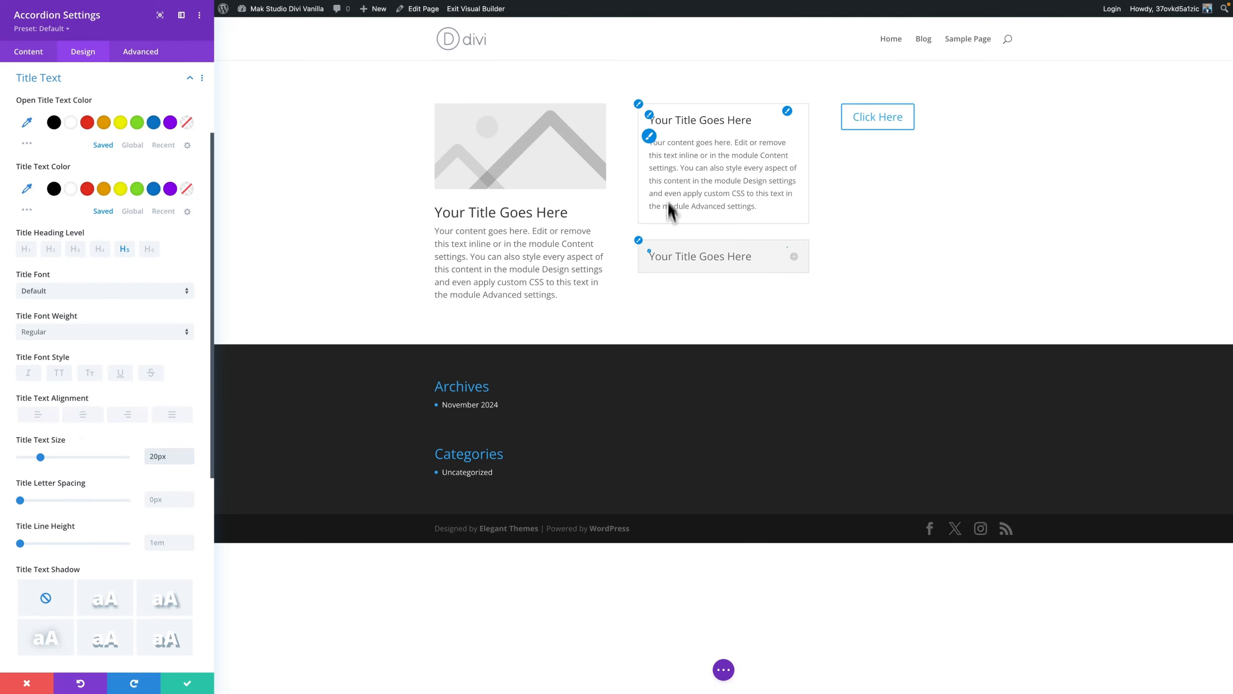
- Set the accordion's body text size to 16px and save the accordion settings
left_click(653, 146)
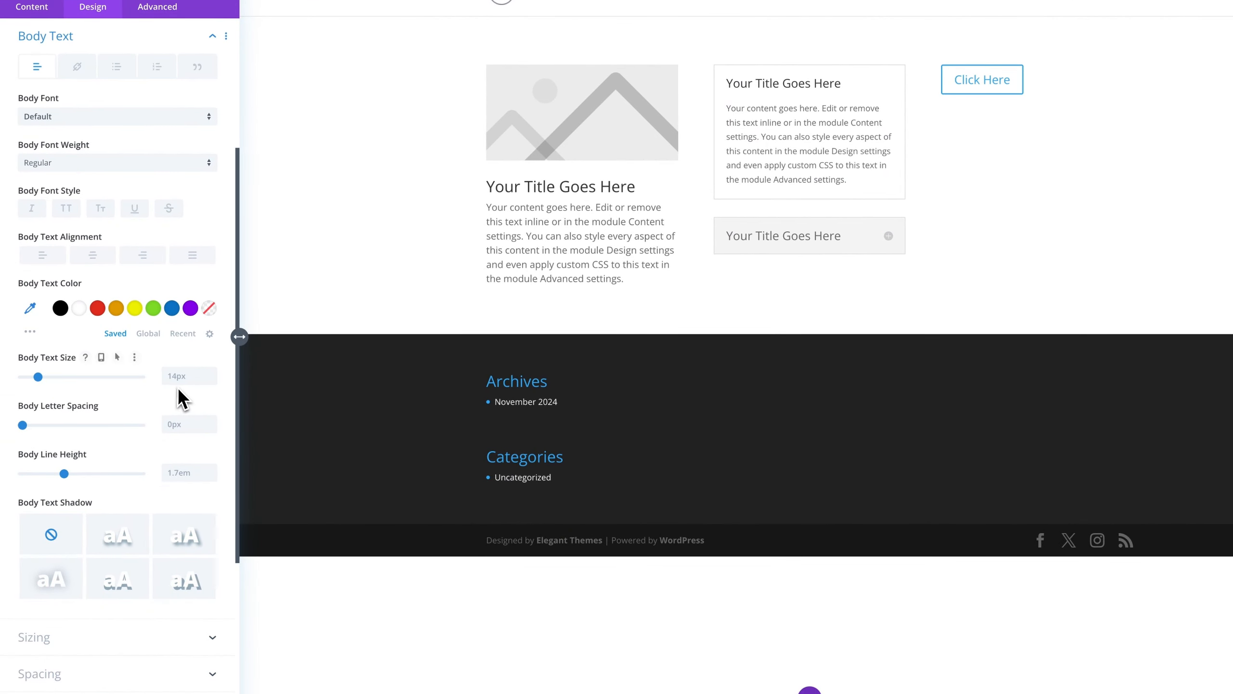
left_click(182, 380)
type("16px")
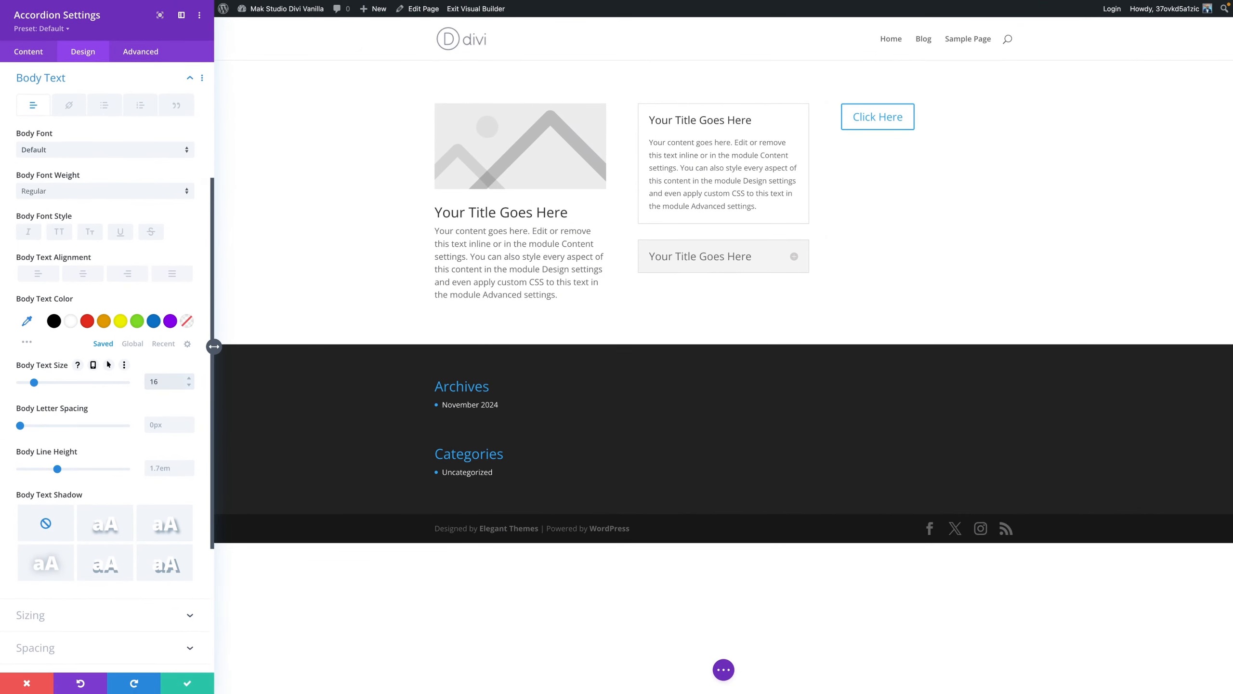
left_click(201, 682)
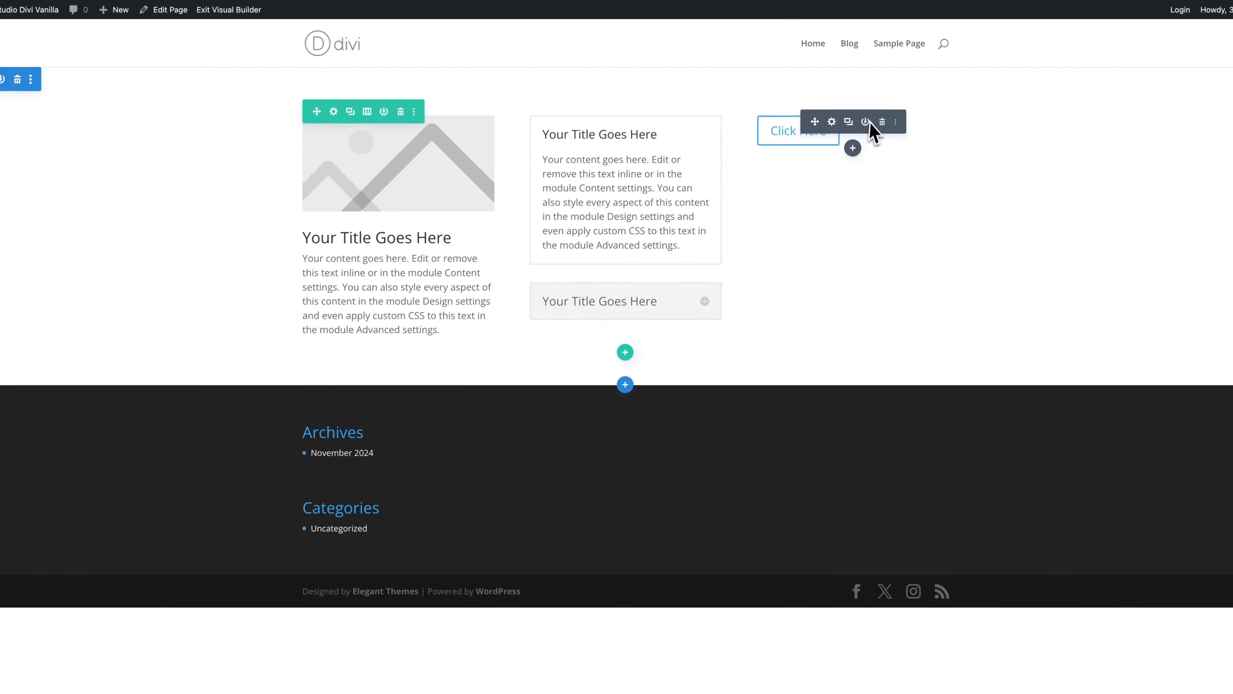
- Enable custom styles for the button, set its text size to 1.5em, and save the button settings
left_click(832, 122)
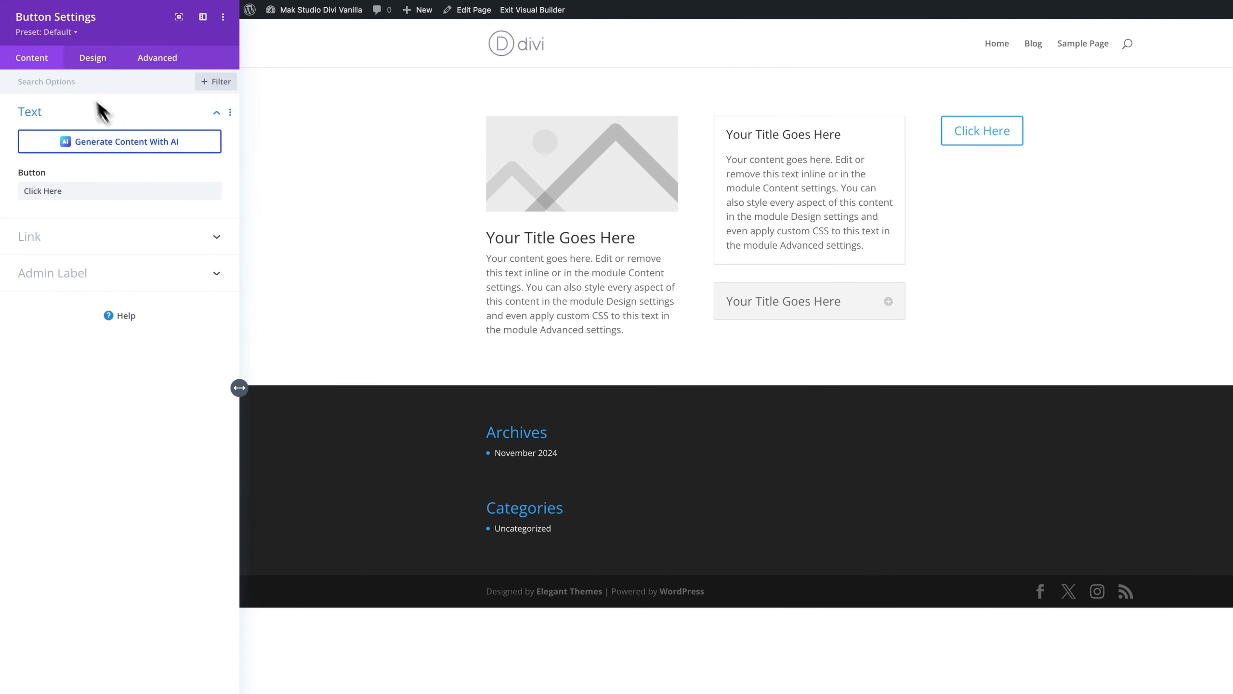
left_click(92, 59)
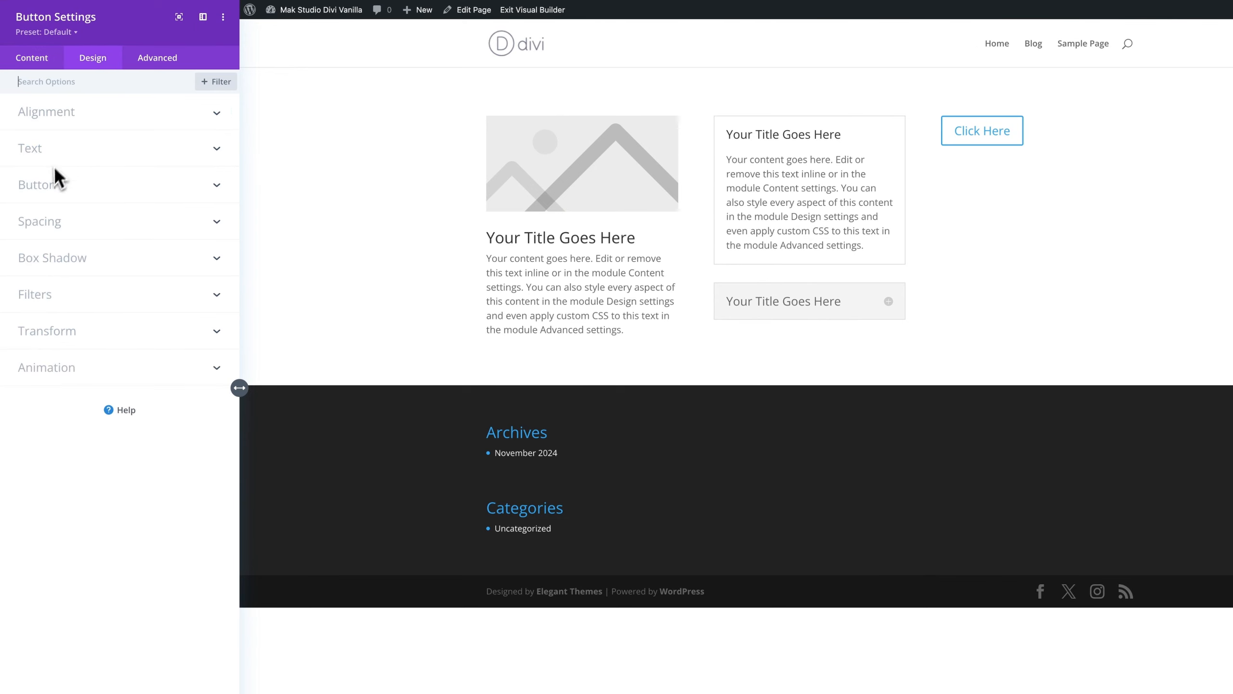
left_click(48, 186)
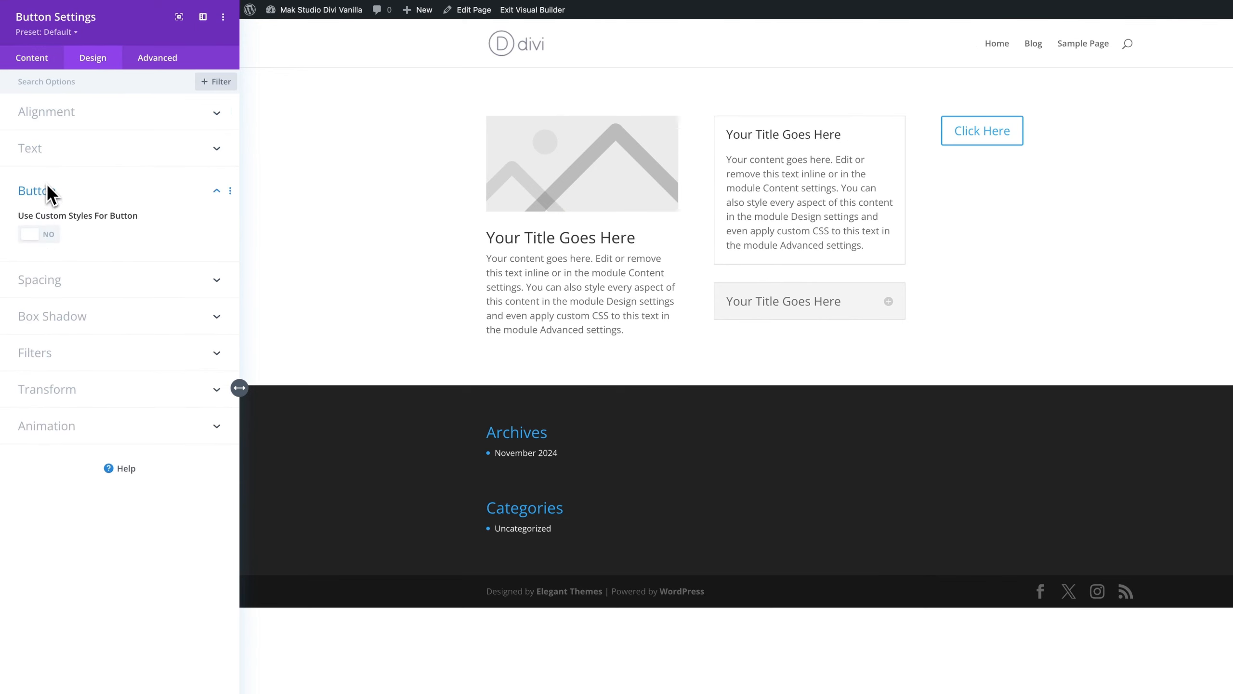
left_click(49, 235)
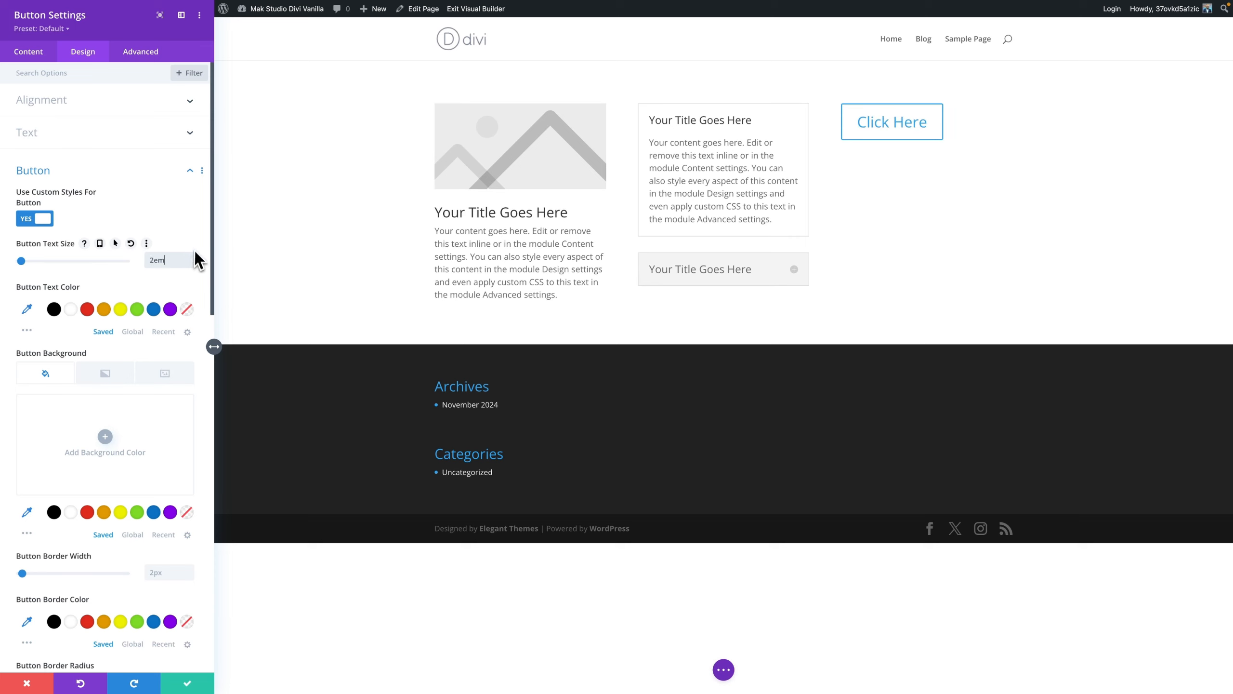
left_click(155, 263)
key("BackSpace")
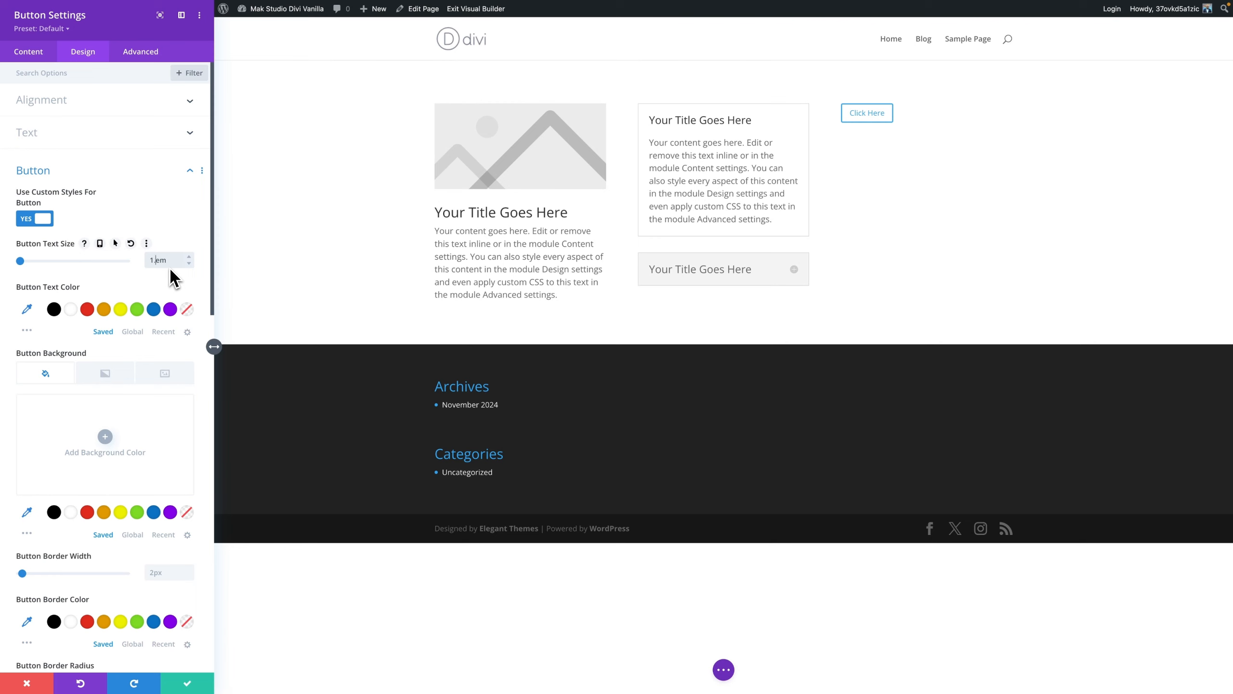
type(".5")
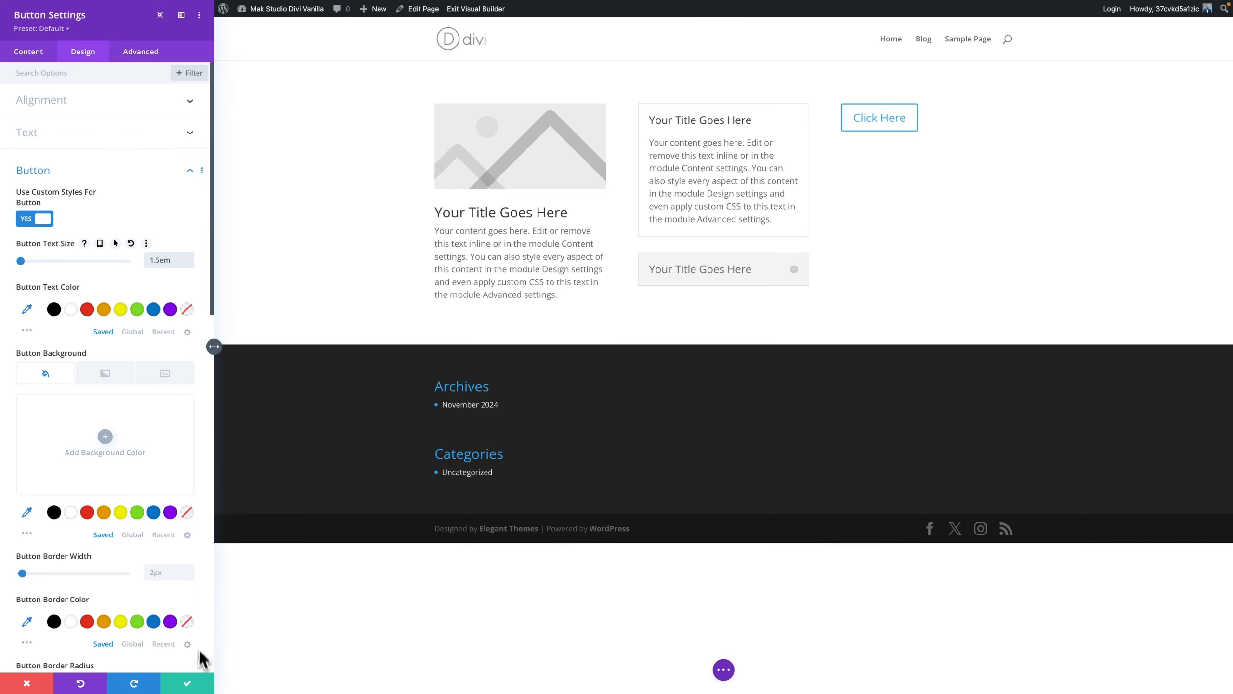
left_click(197, 686)
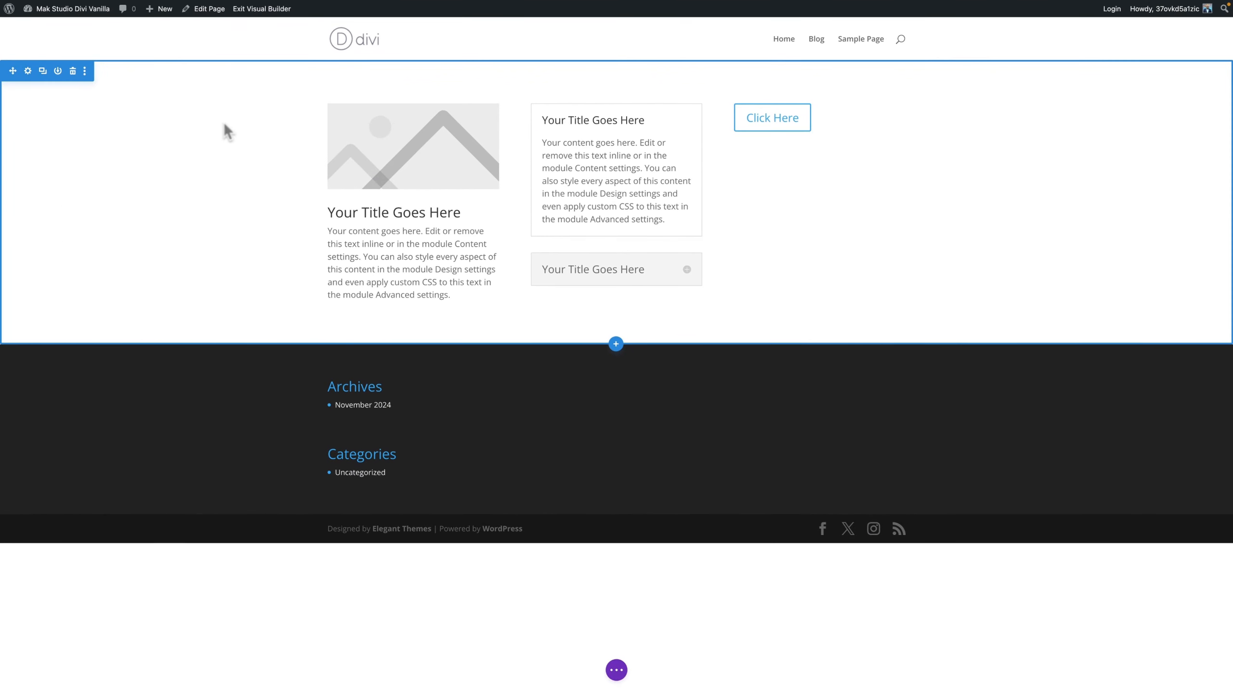
- Switch to the Divi With SiteKrafter page and insert a row with three equal columns in its empty section
mouse_move(3, 161)
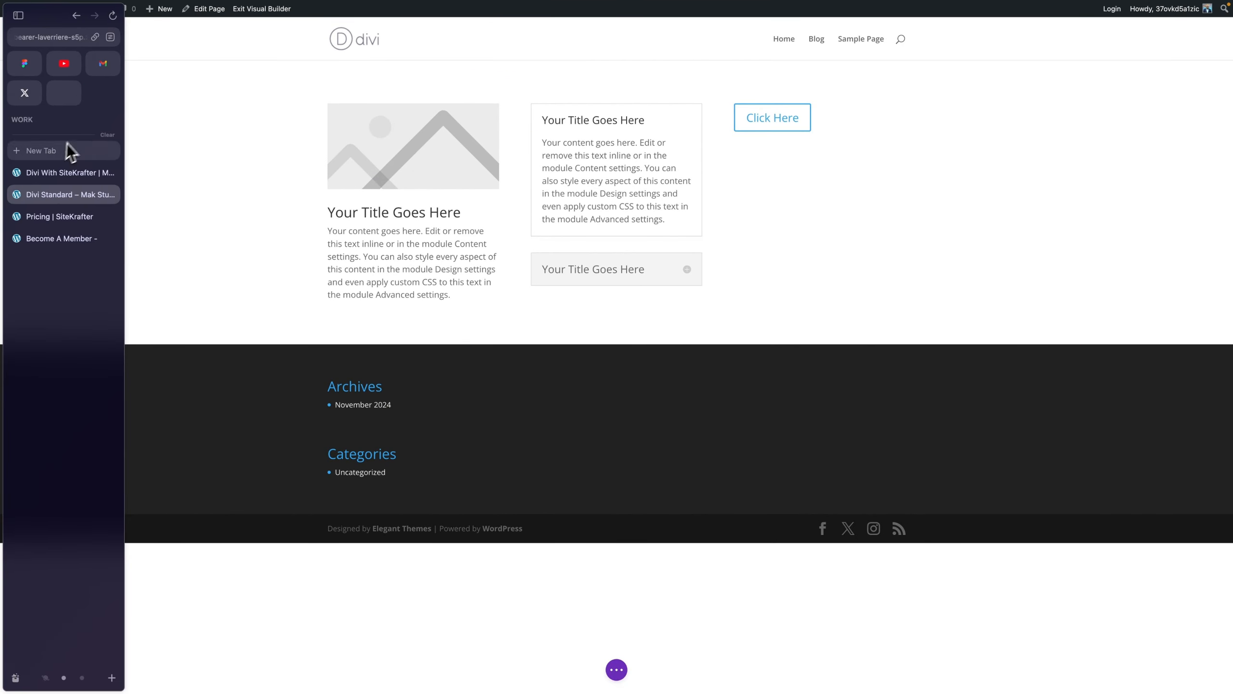
left_click(72, 174)
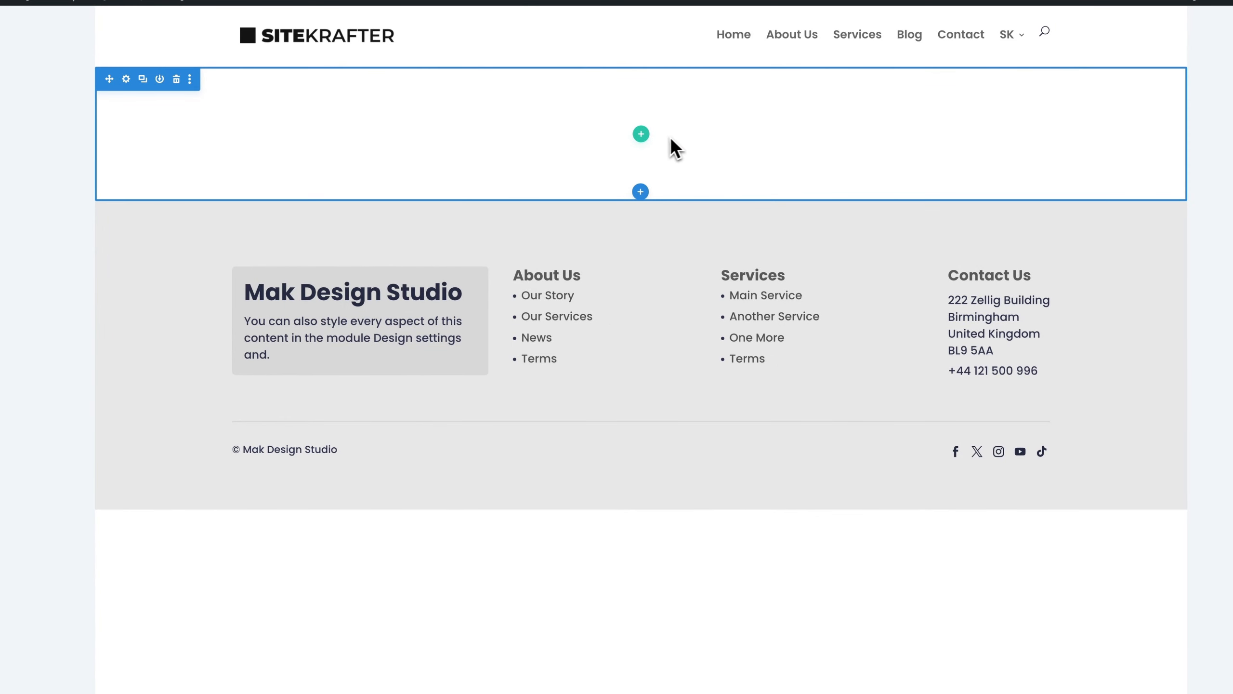
left_click(645, 136)
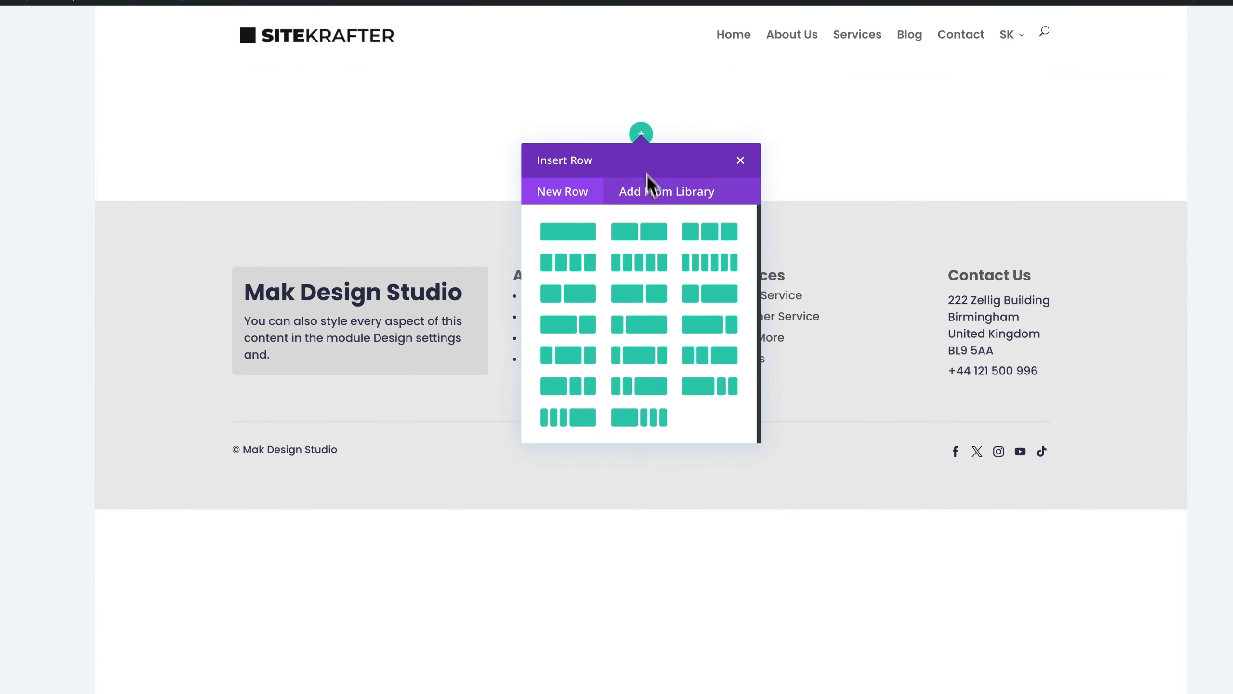
left_click(709, 235)
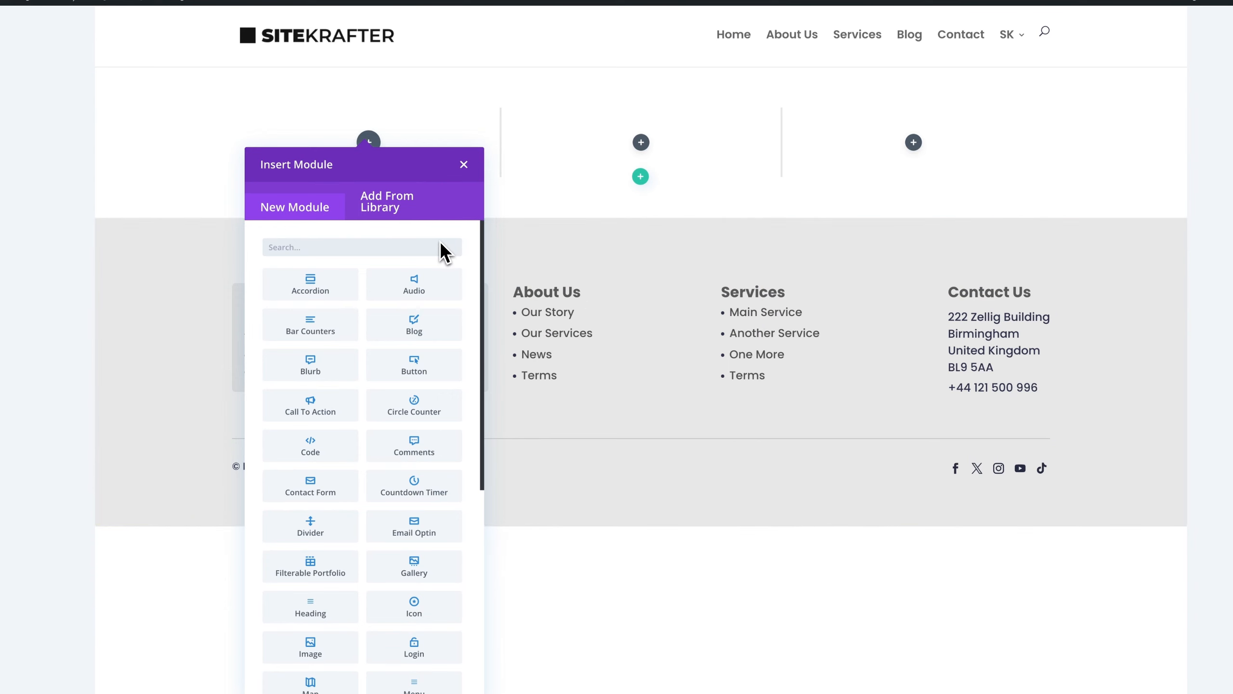
- Insert a Blurb module in the first column and an Accordion module in the second, keeping their default settings
left_click(344, 367)
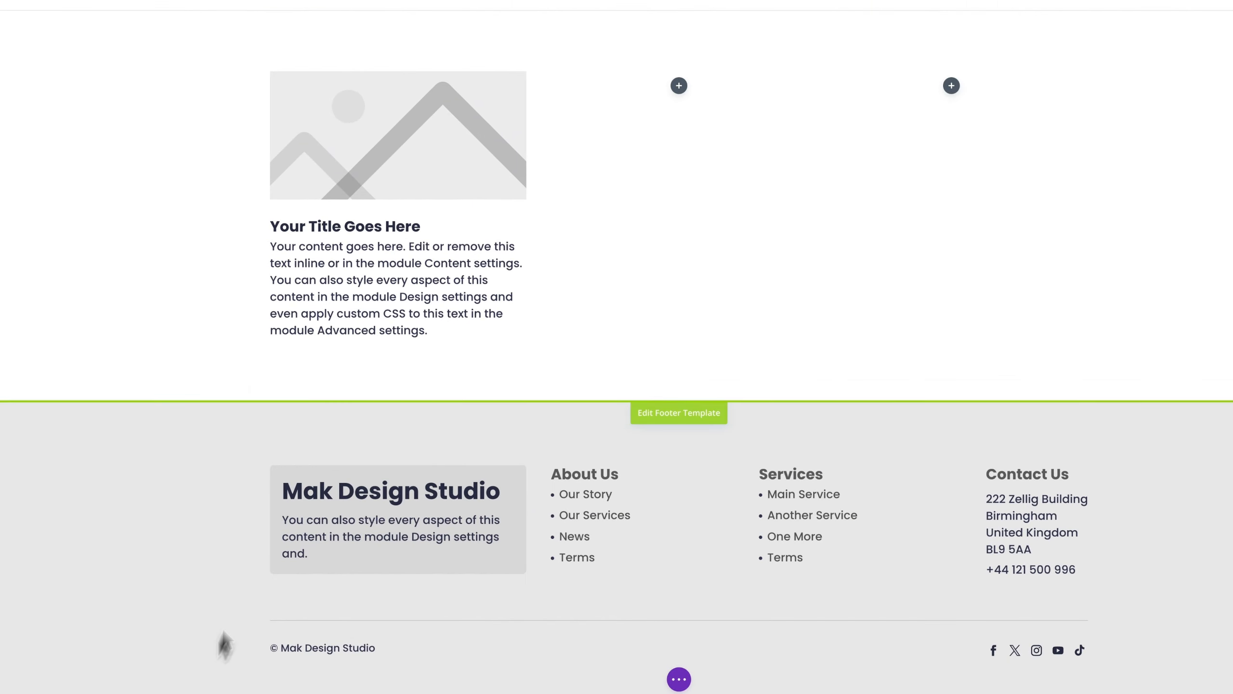
left_click(679, 85)
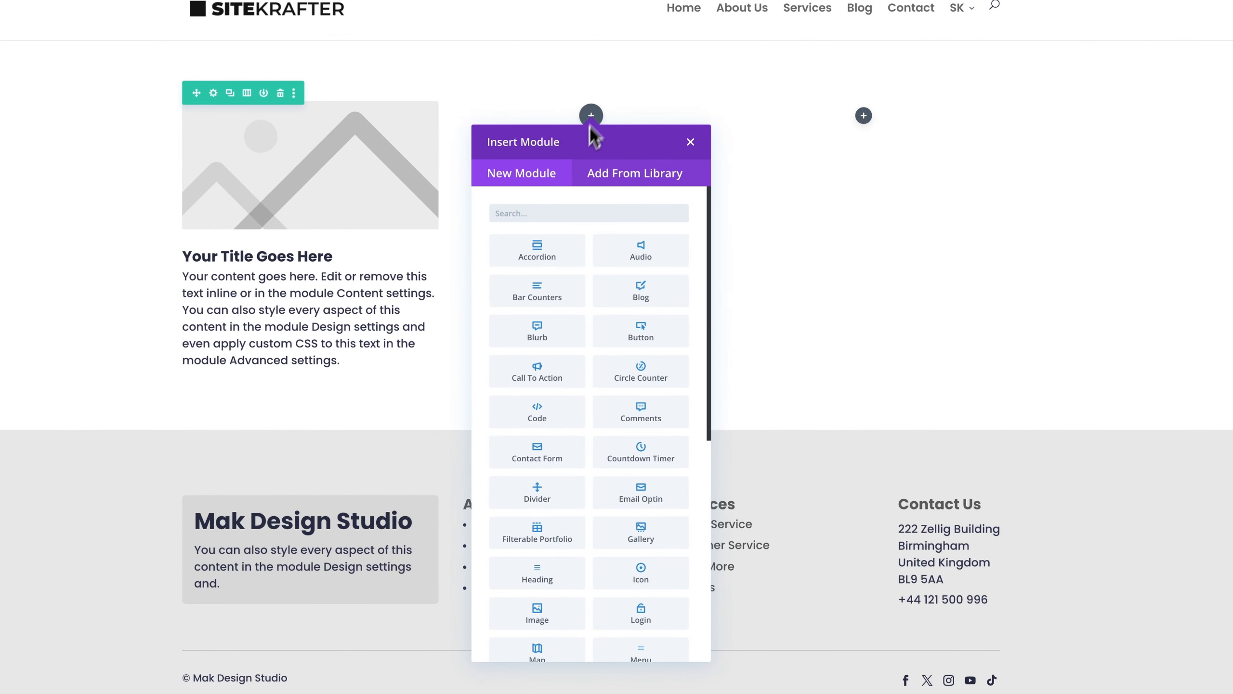
left_click(546, 248)
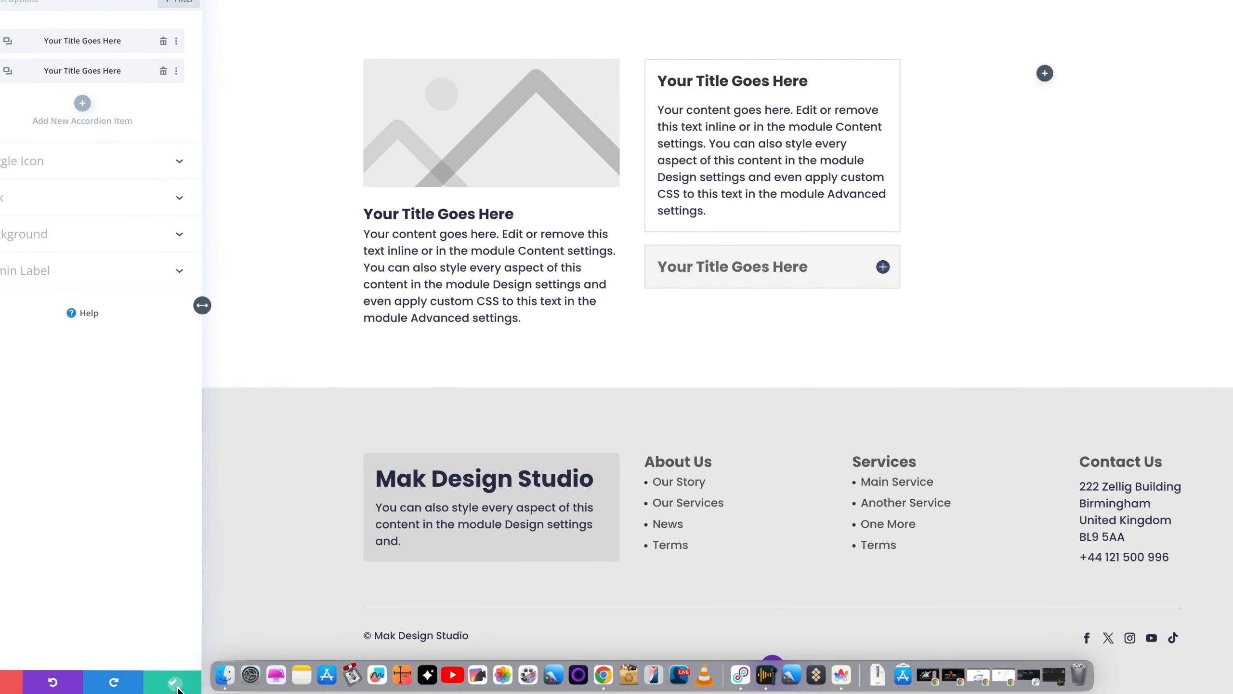
left_click(176, 683)
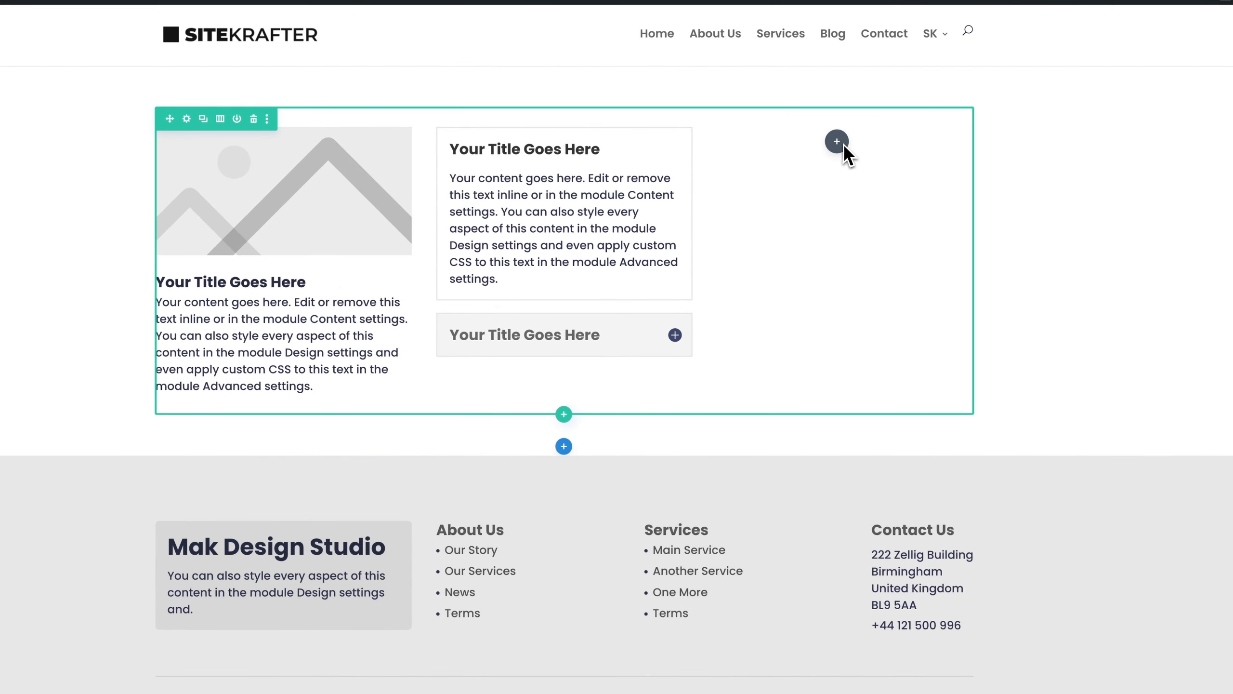
- Insert a Button module with default settings in the third column and save the page
left_click(844, 146)
type("bu")
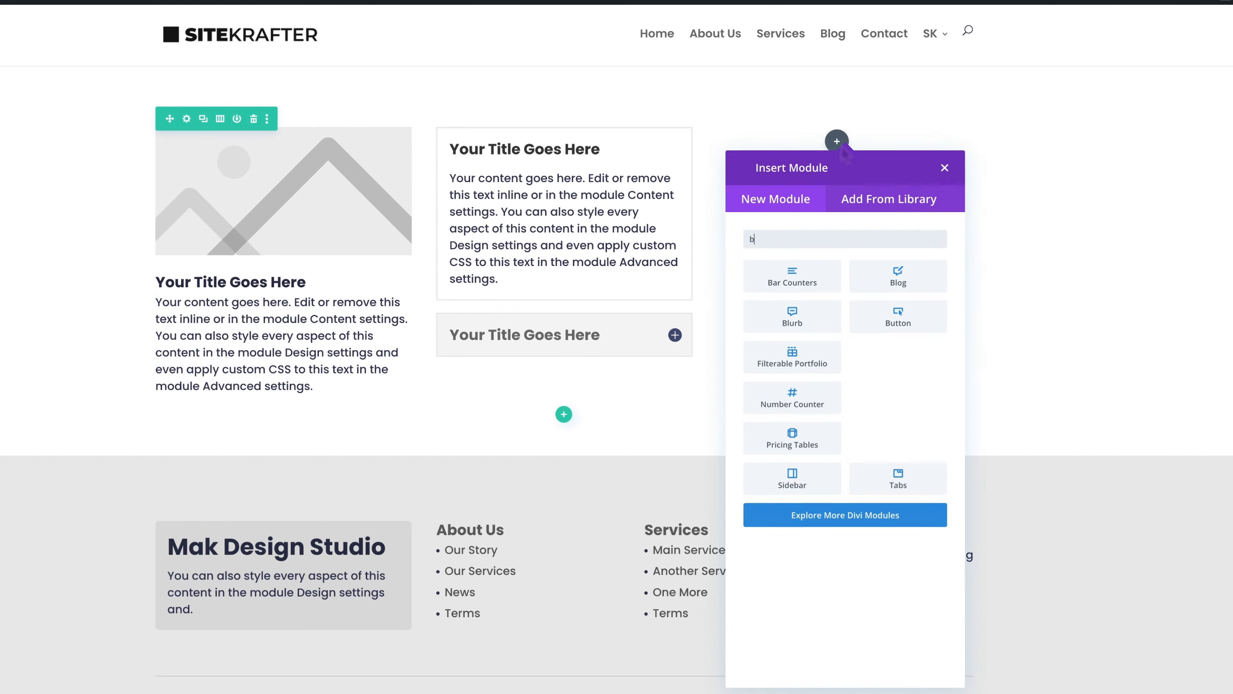
left_click(813, 277)
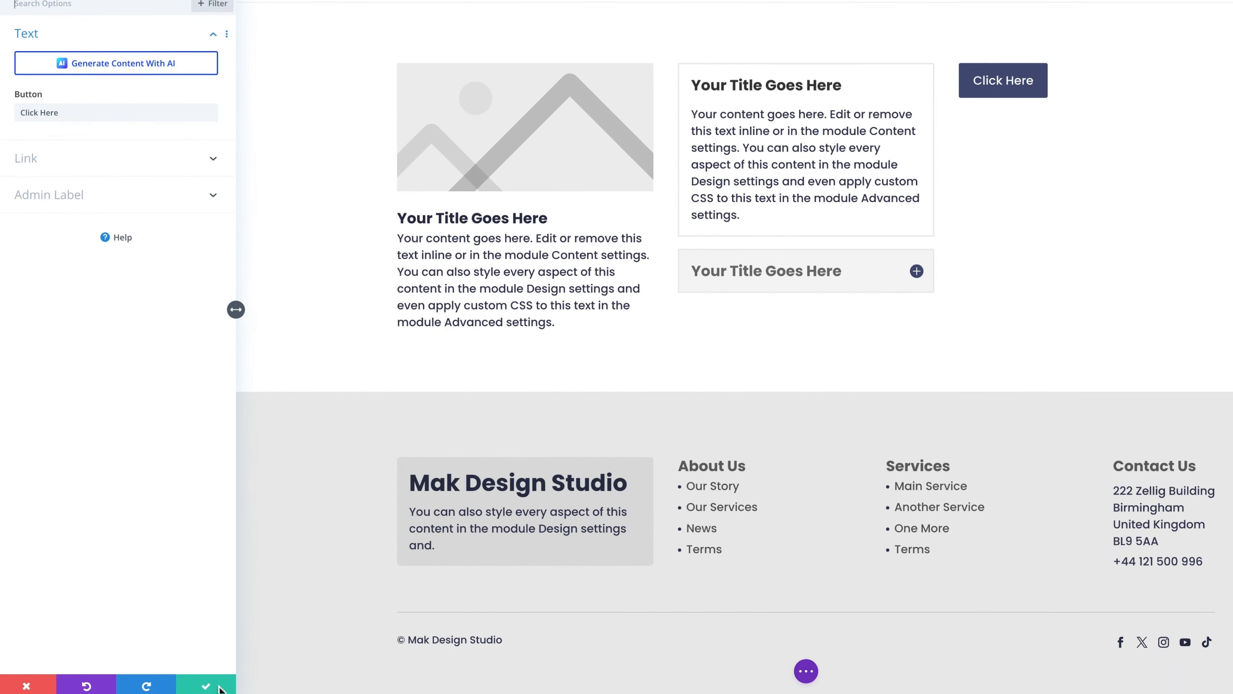
left_click(216, 687)
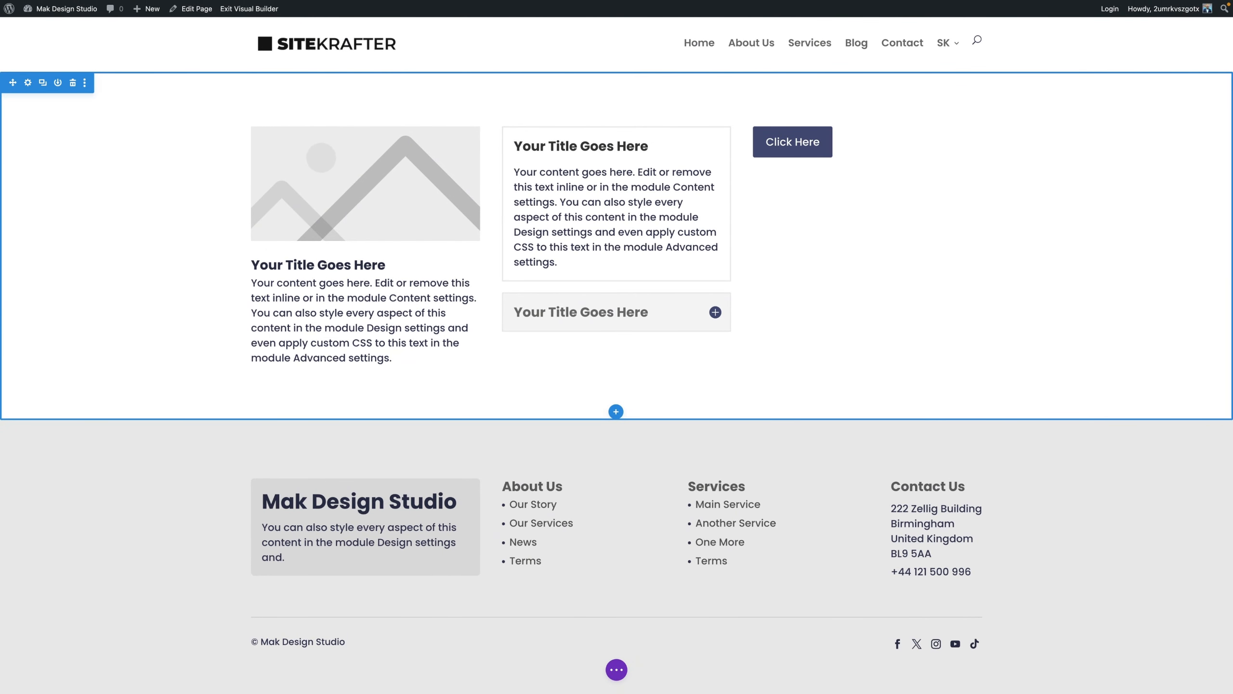
key("super+s")
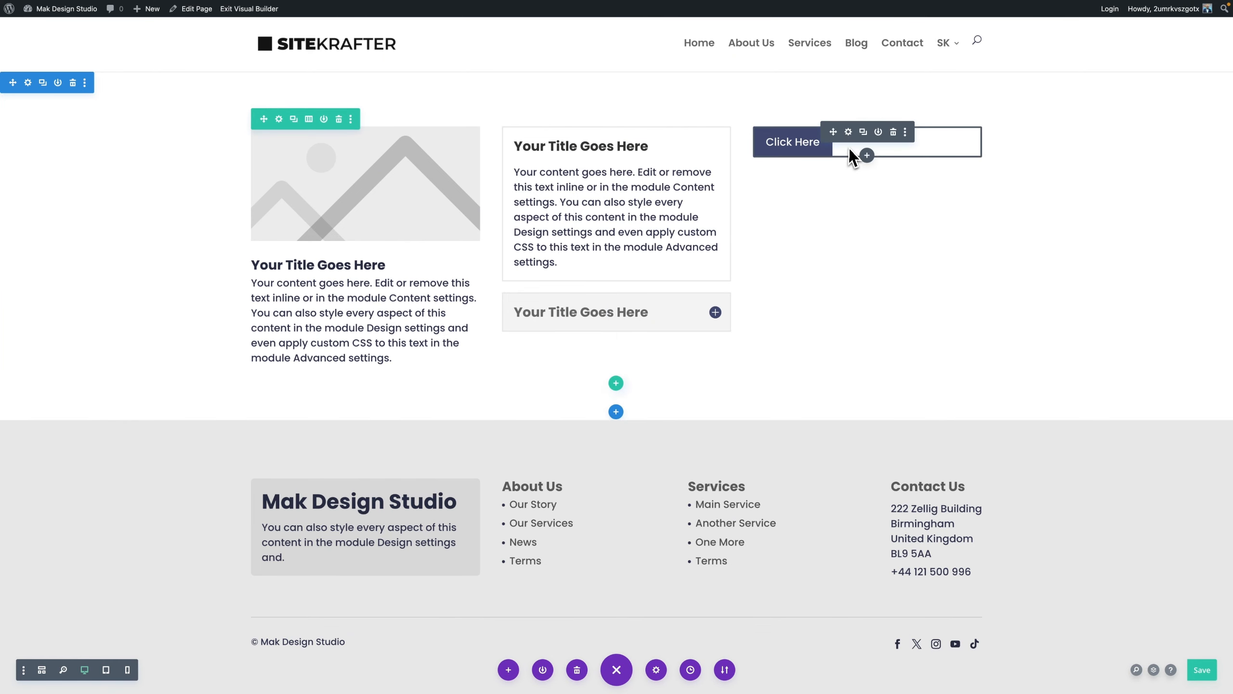
- Add a Text module below the button in the third column
left_click(873, 158)
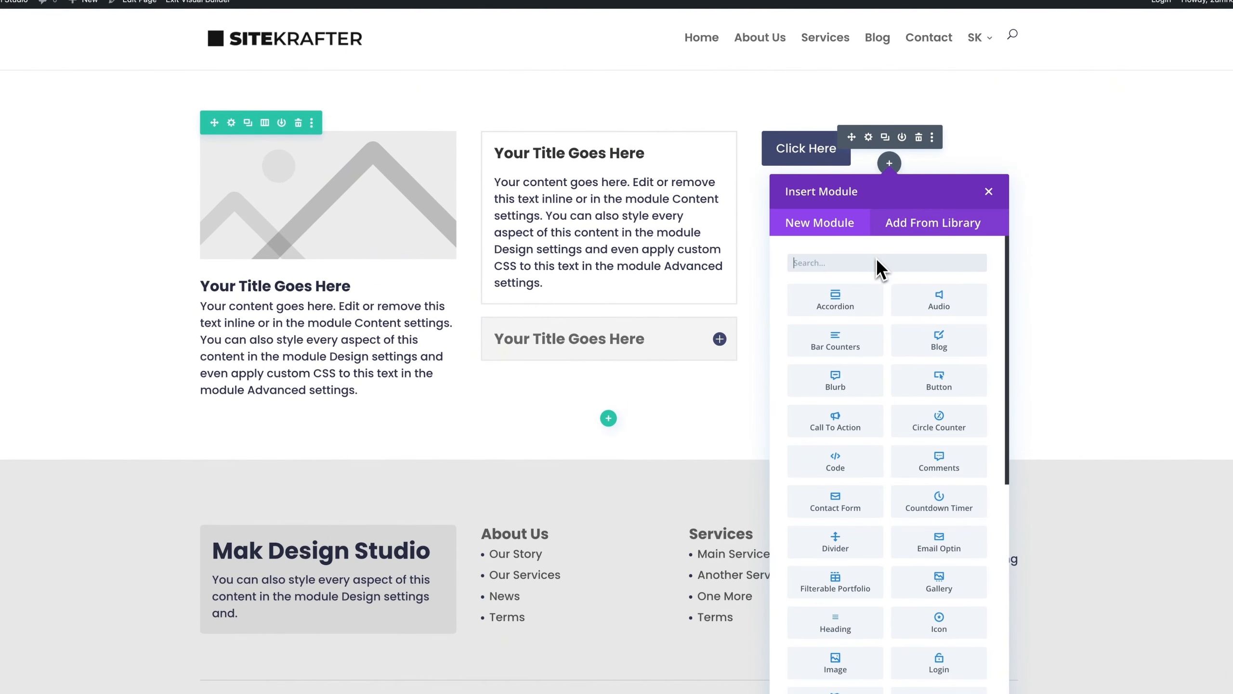
type("text")
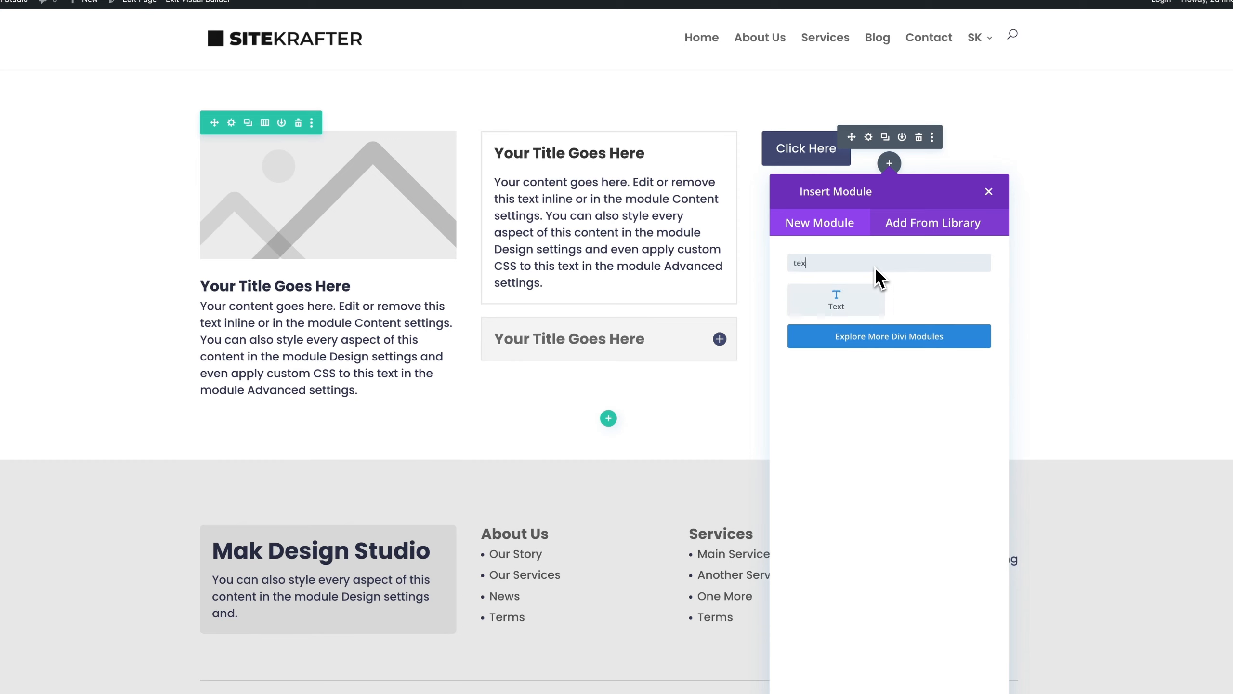
left_click(869, 292)
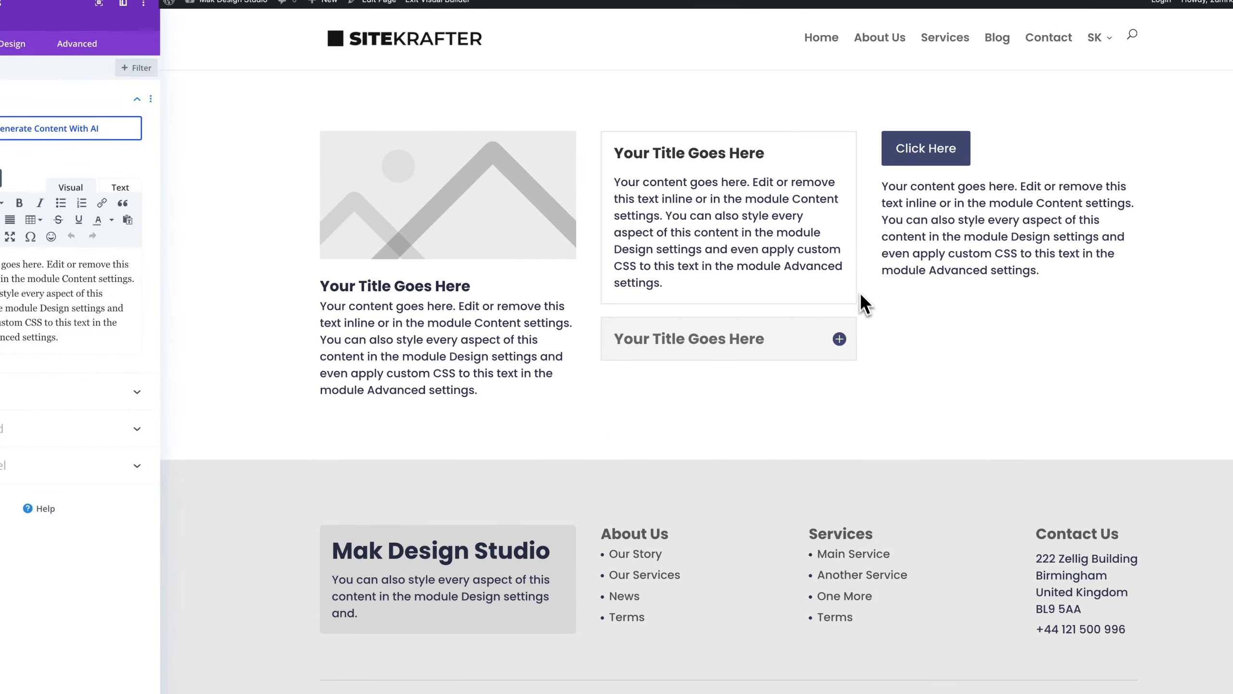
- Split "Your content goes here." onto its own line in the text body and format it as Heading 1
left_click(128, 250)
key("Return")
left_click_drag(126, 250, 40, 248)
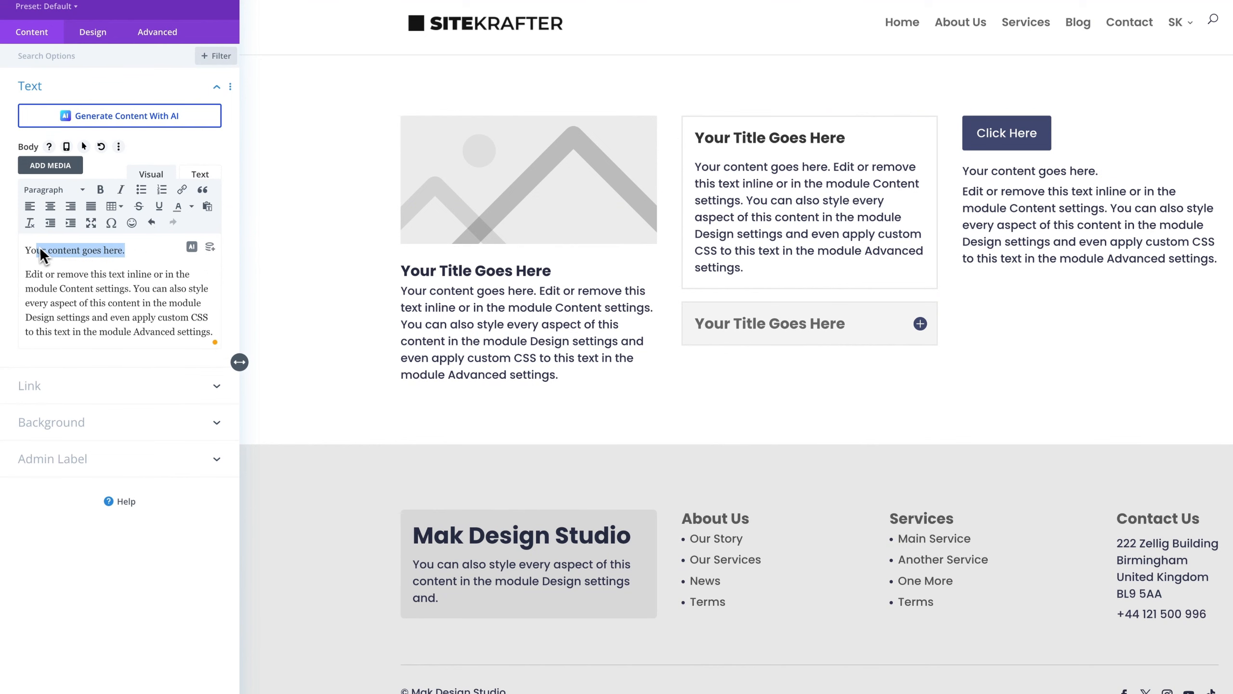
left_click(50, 189)
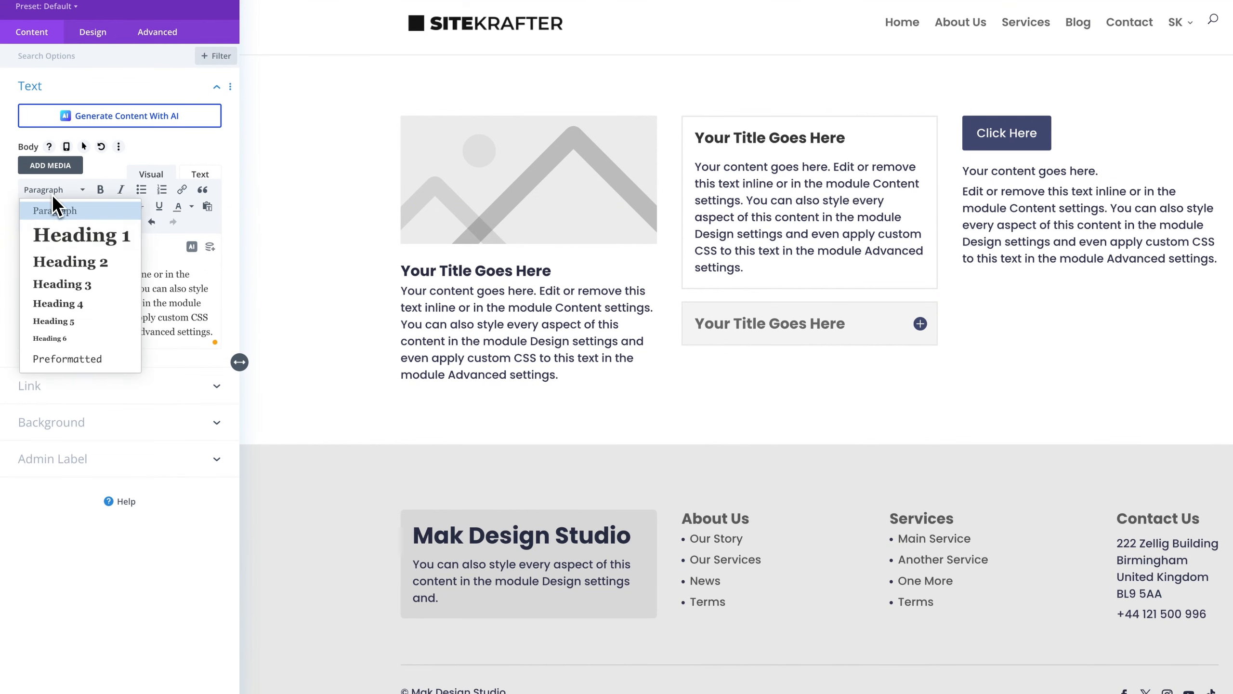
left_click(69, 238)
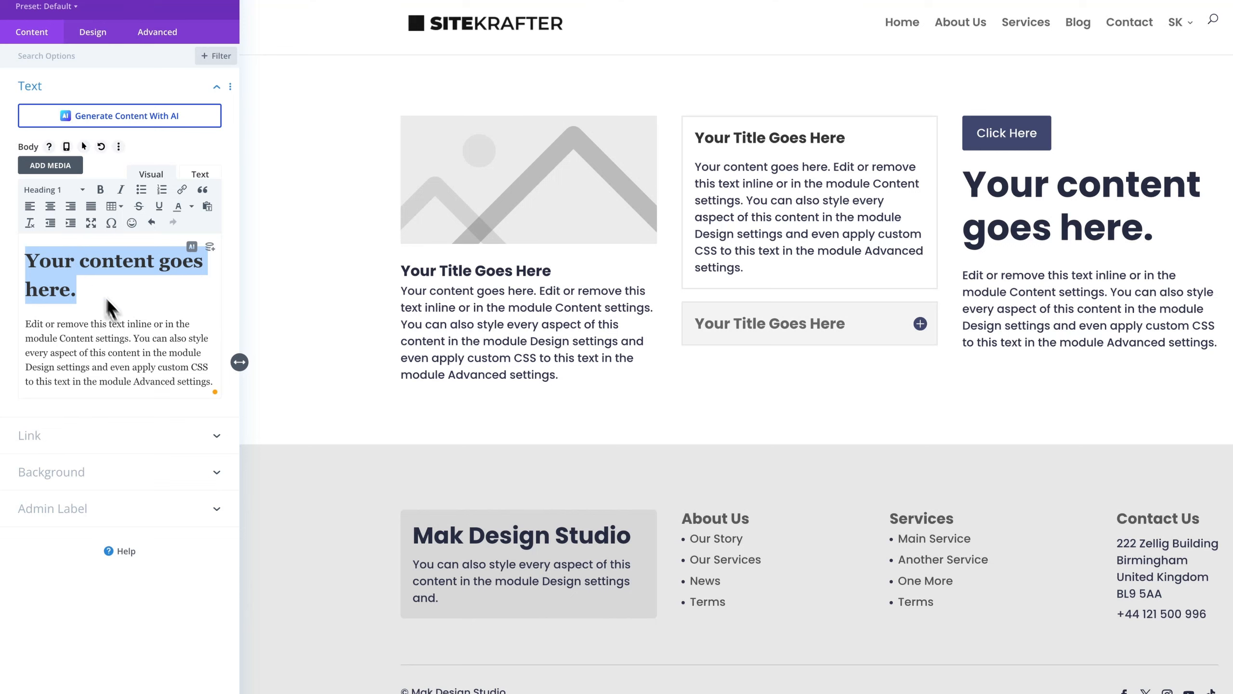
- Split "Edit or remove this text inline" onto its own line and format it as Heading 2
left_click(153, 327)
key("Return")
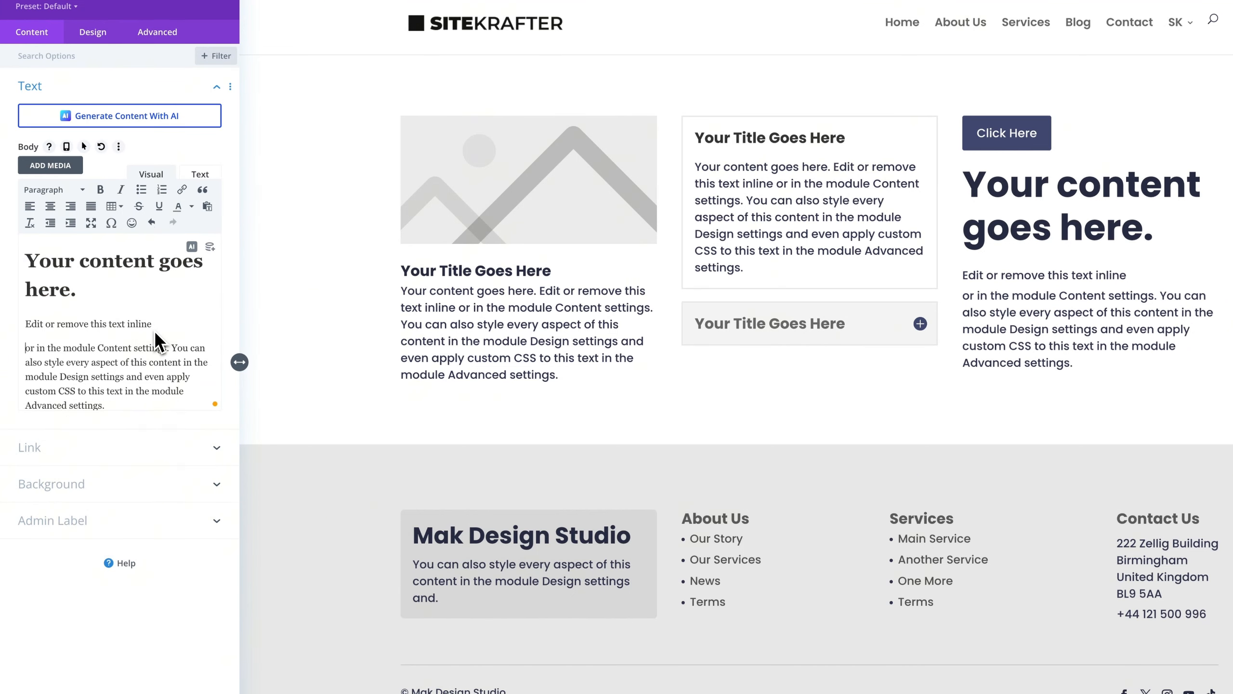
left_click_drag(149, 335, 33, 334)
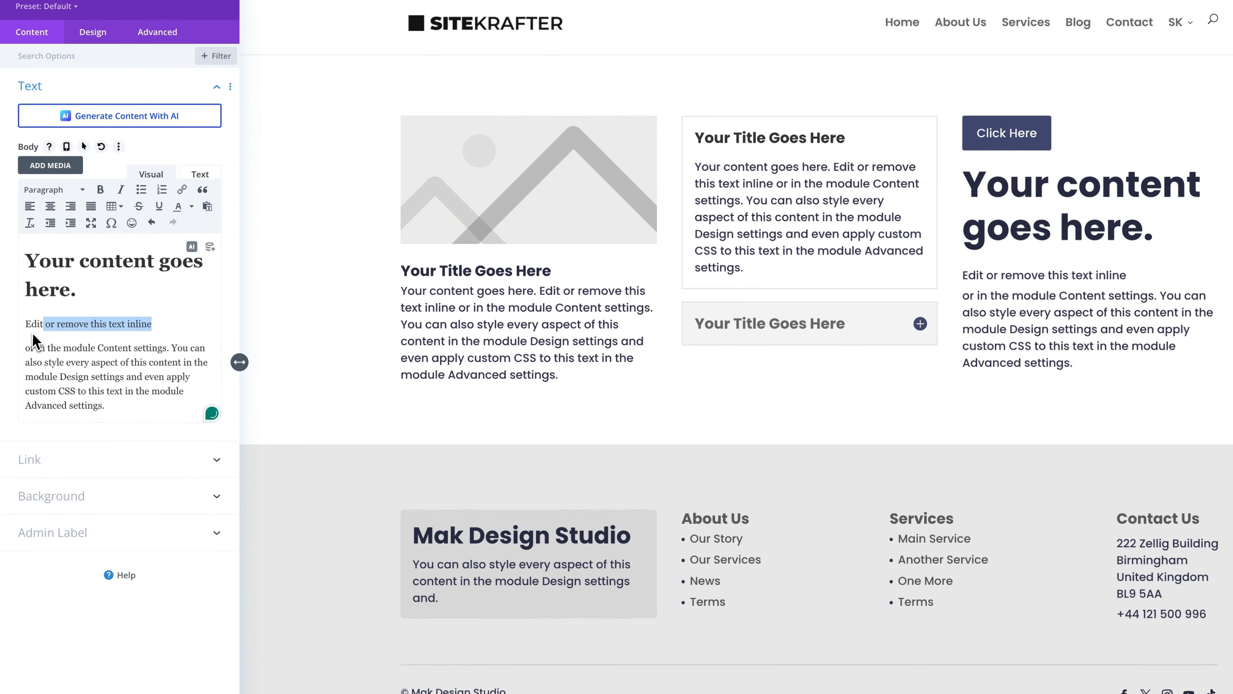
left_click(72, 188)
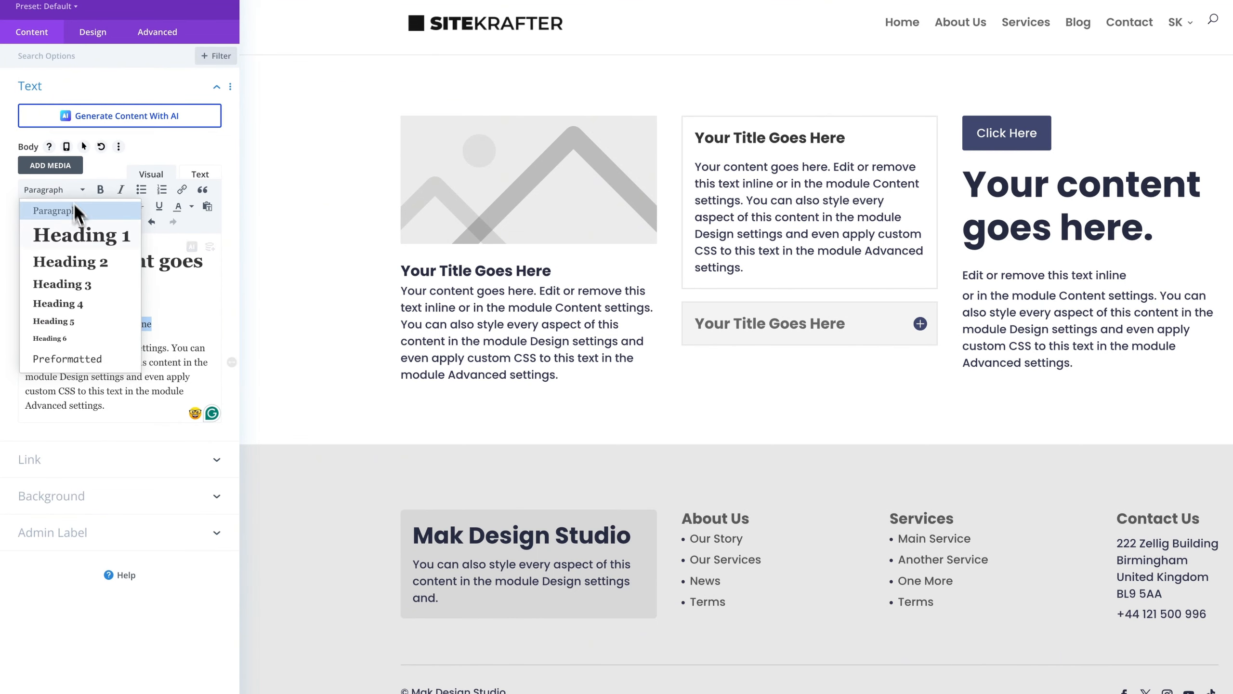
left_click(89, 265)
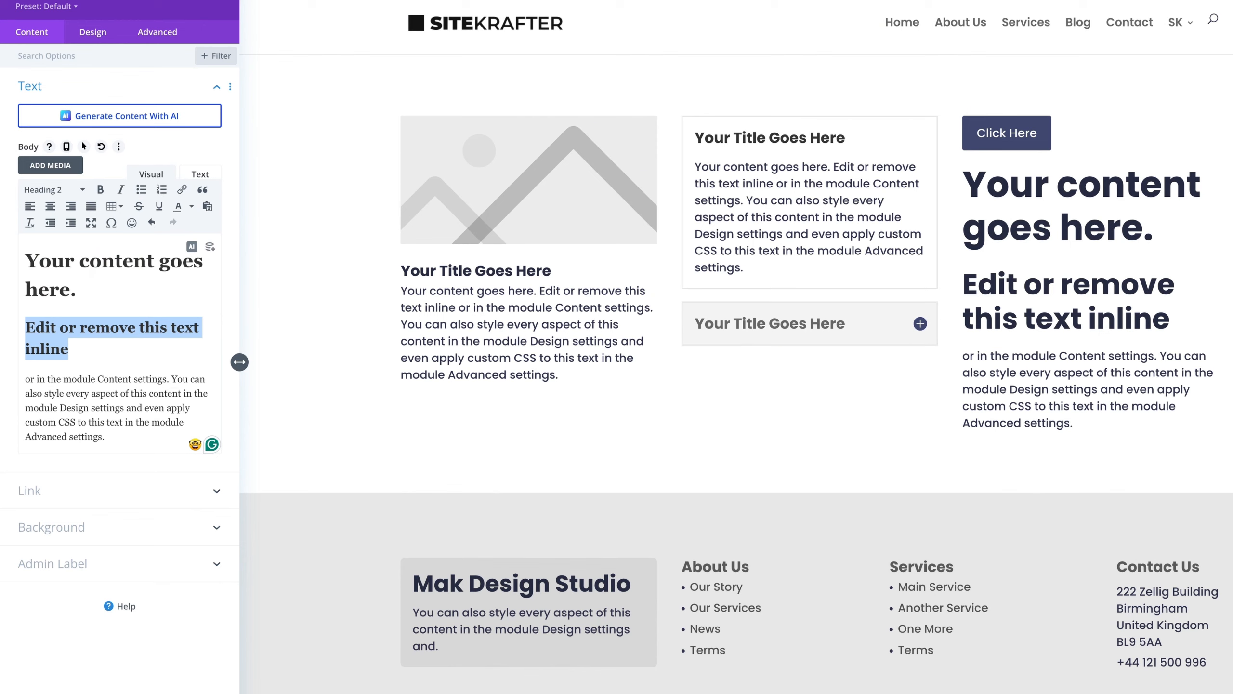
- Link the words "Content settings" to # in the text body, then save the text module and the page
left_click_drag(99, 379, 167, 382)
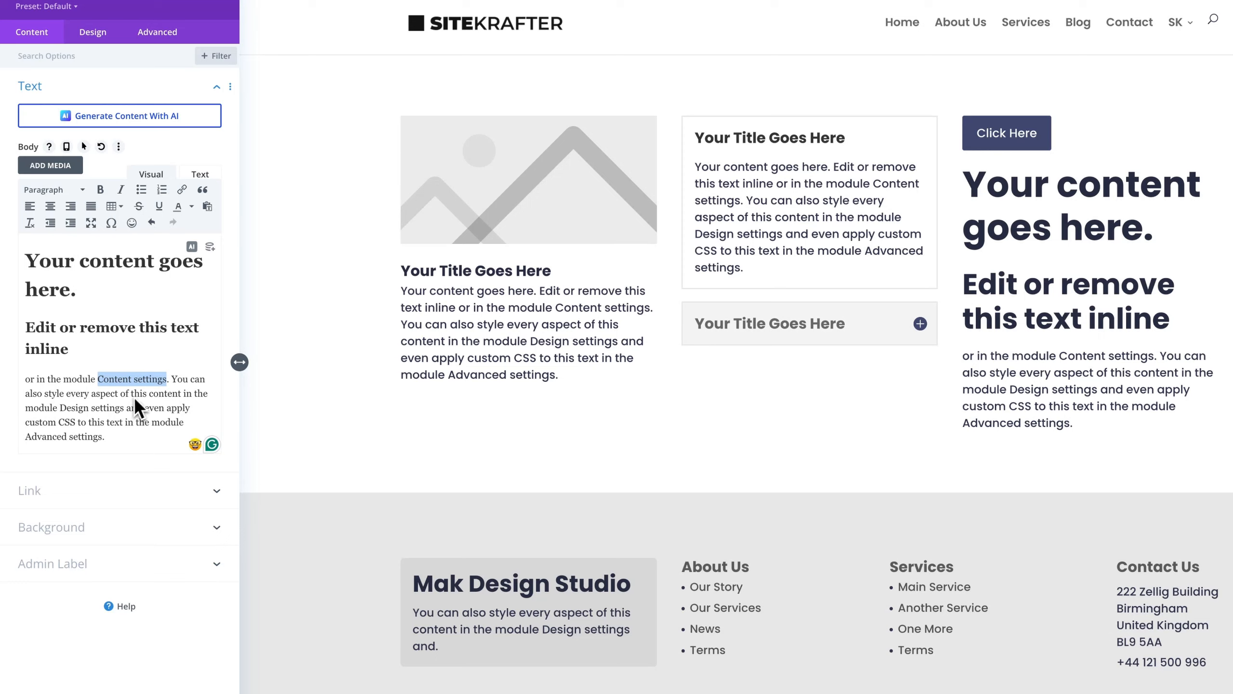
left_click(181, 189)
left_click(734, 278)
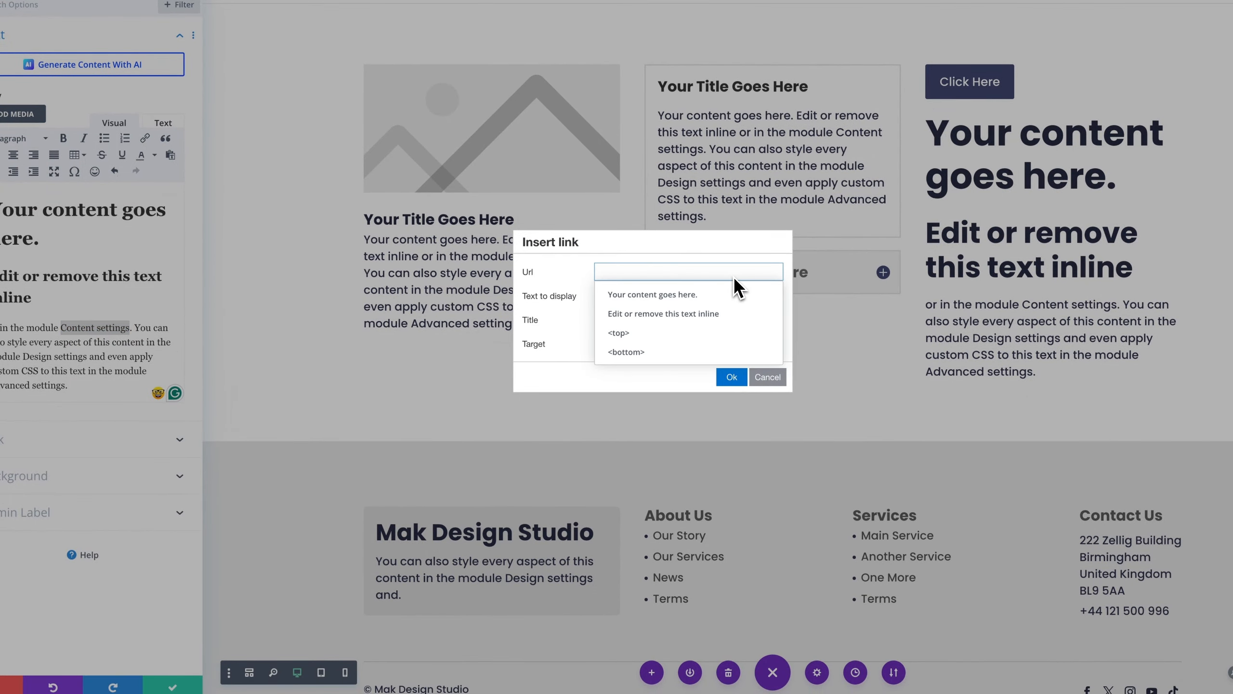
type("#")
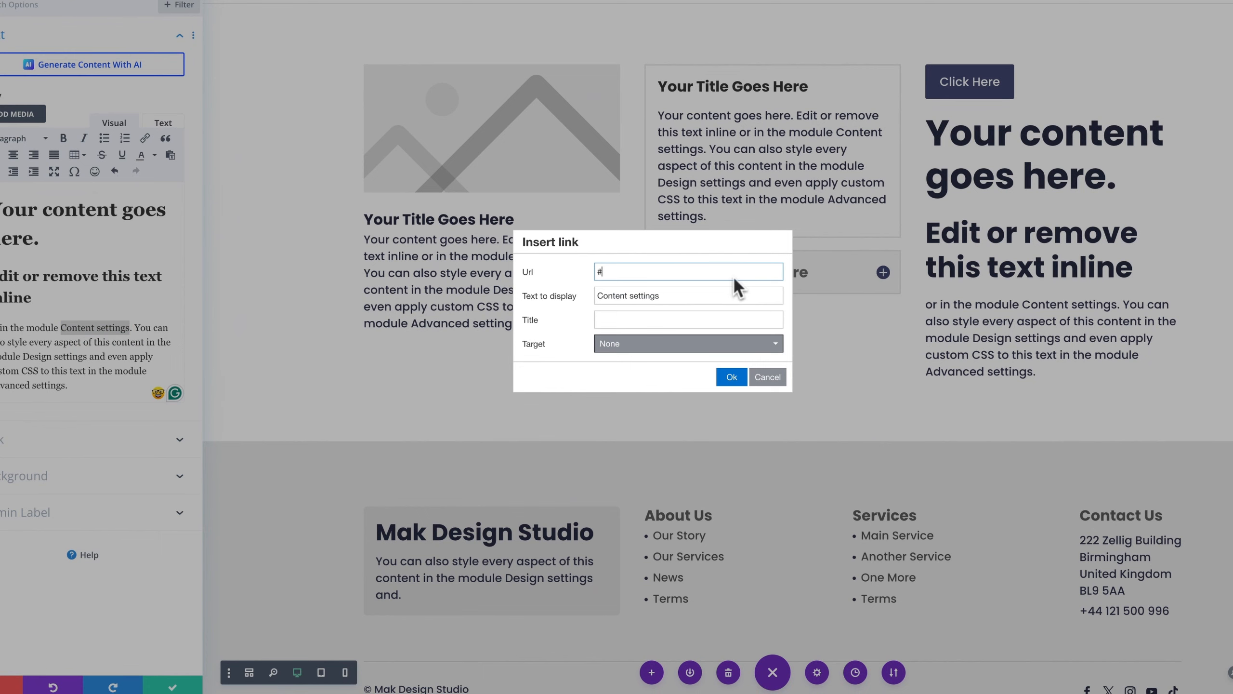
left_click(735, 380)
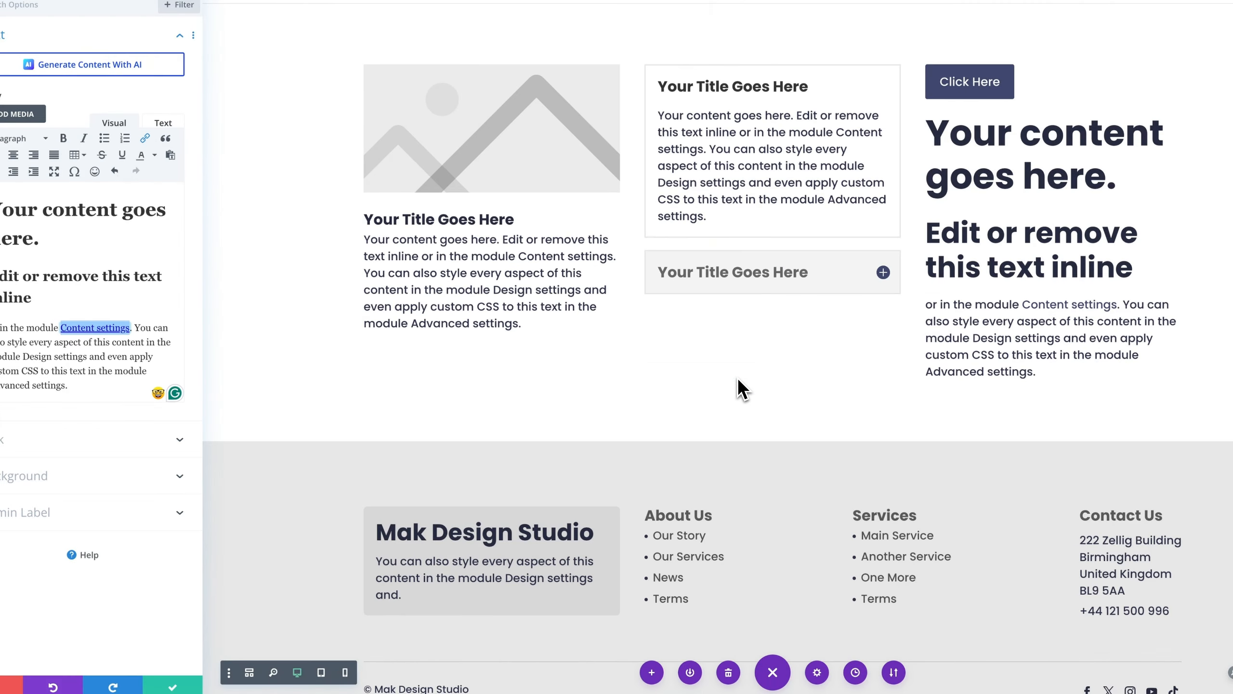
left_click(179, 688)
key("super+s")
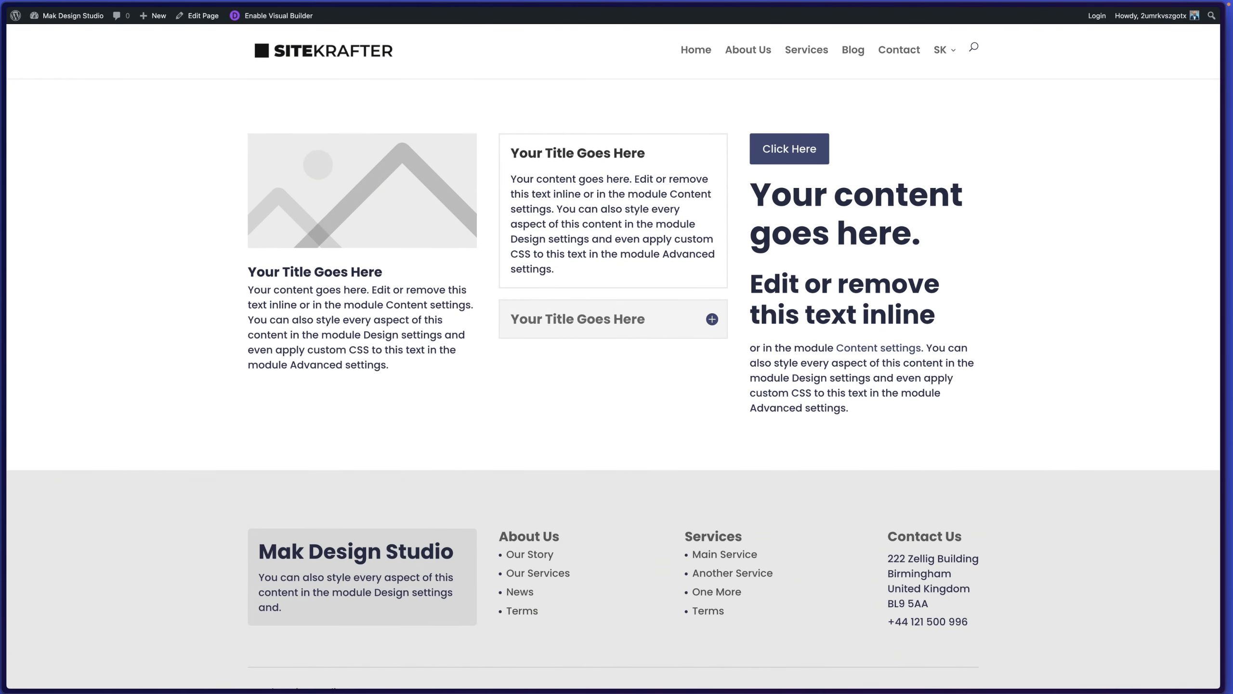
- Narrow the browser window to phone width, review the published page's stacked layout, and restore the full width
left_click_drag(1224, 690, 282, 690)
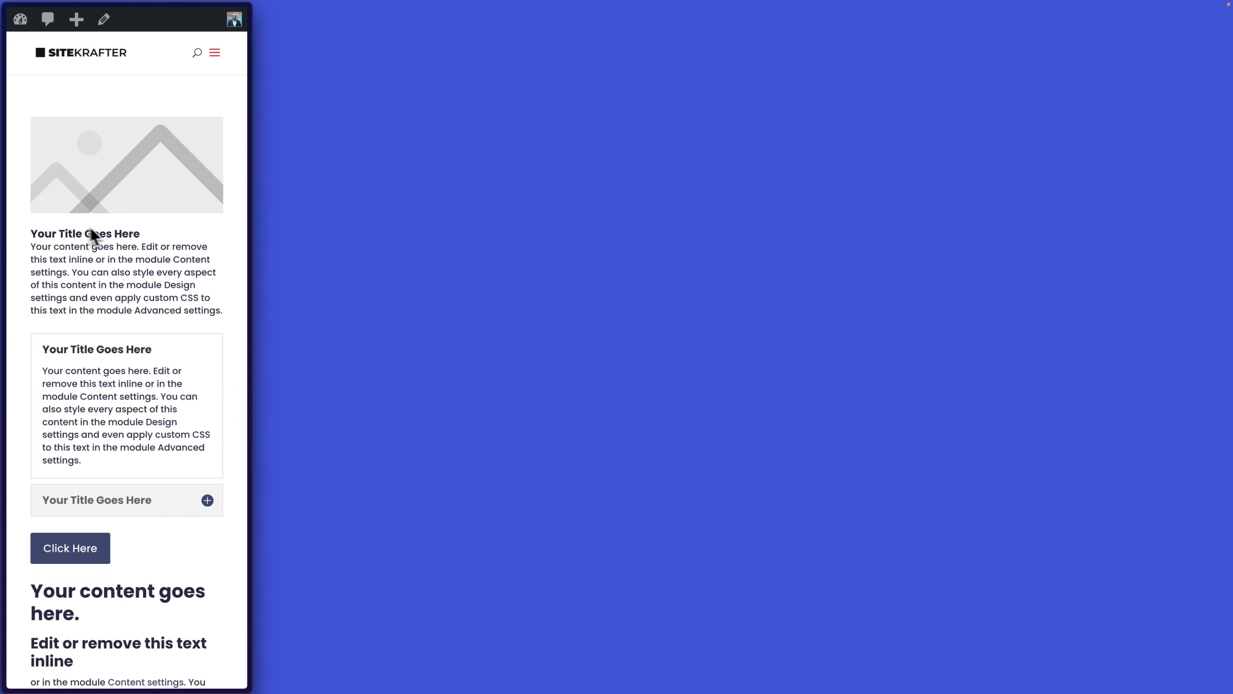
scroll(115, 441, "down", 5)
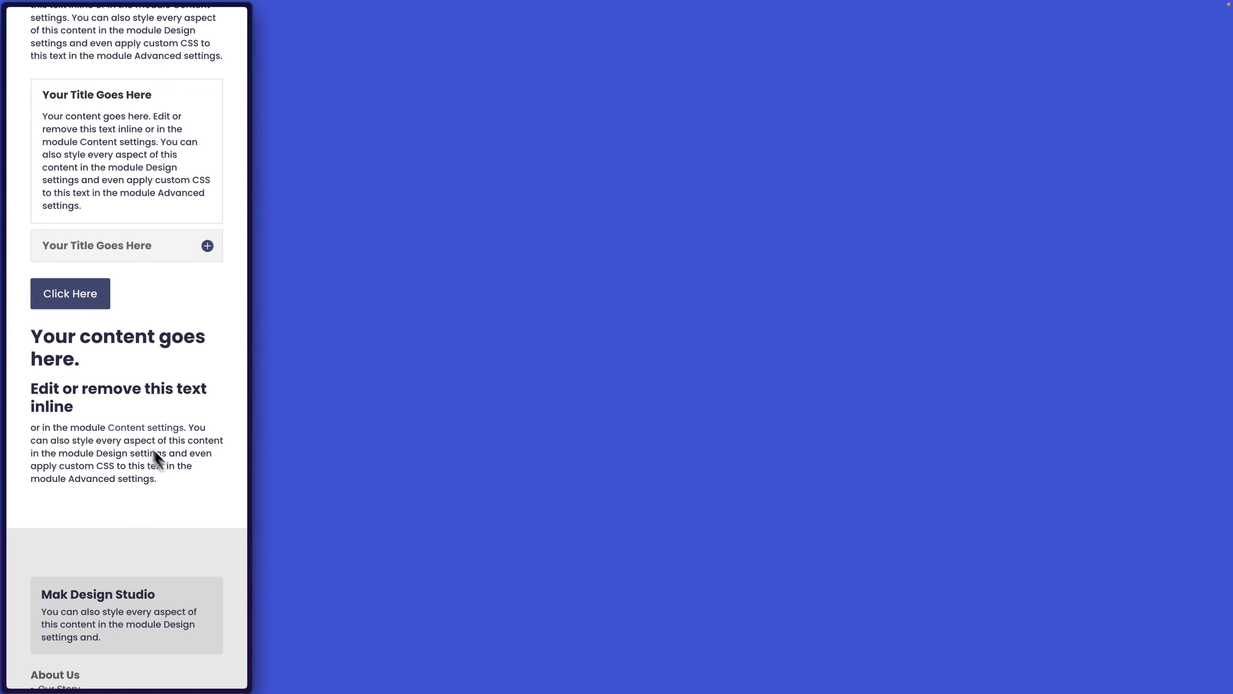
left_click_drag(232, 689, 1228, 689)
scroll(166, 223, "up", 2)
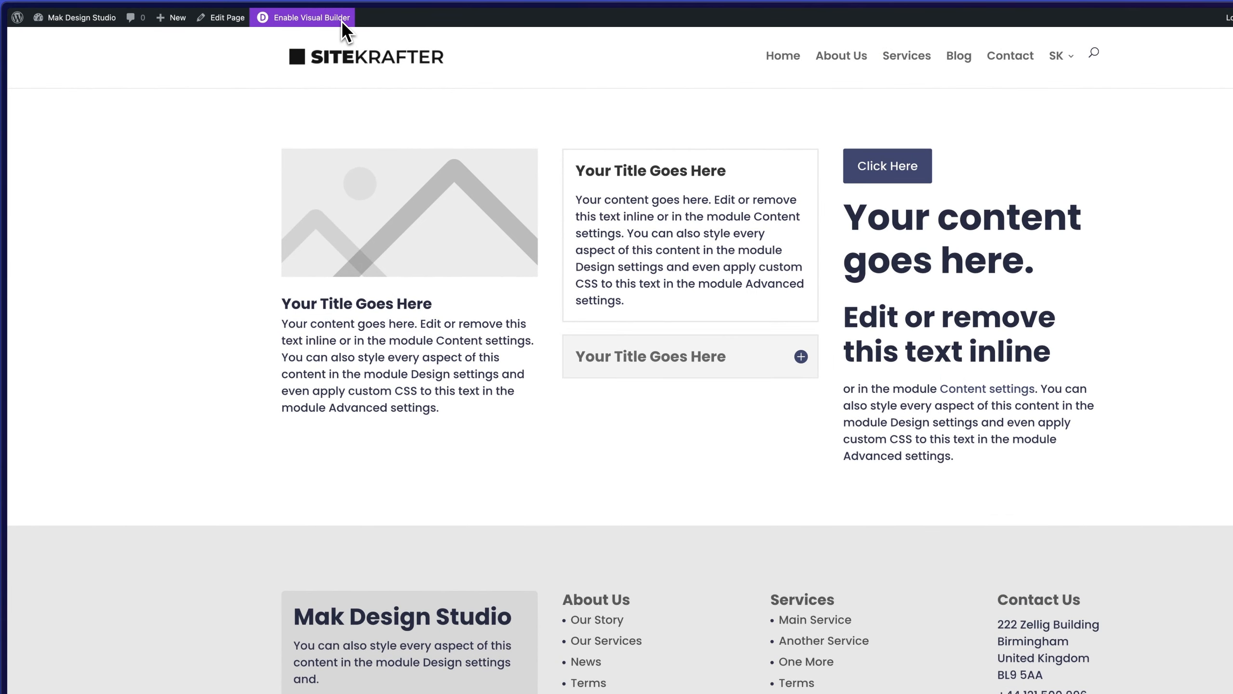
- Enable the Visual Builder and open the third-column text module's Heading Text design settings
left_click(341, 20)
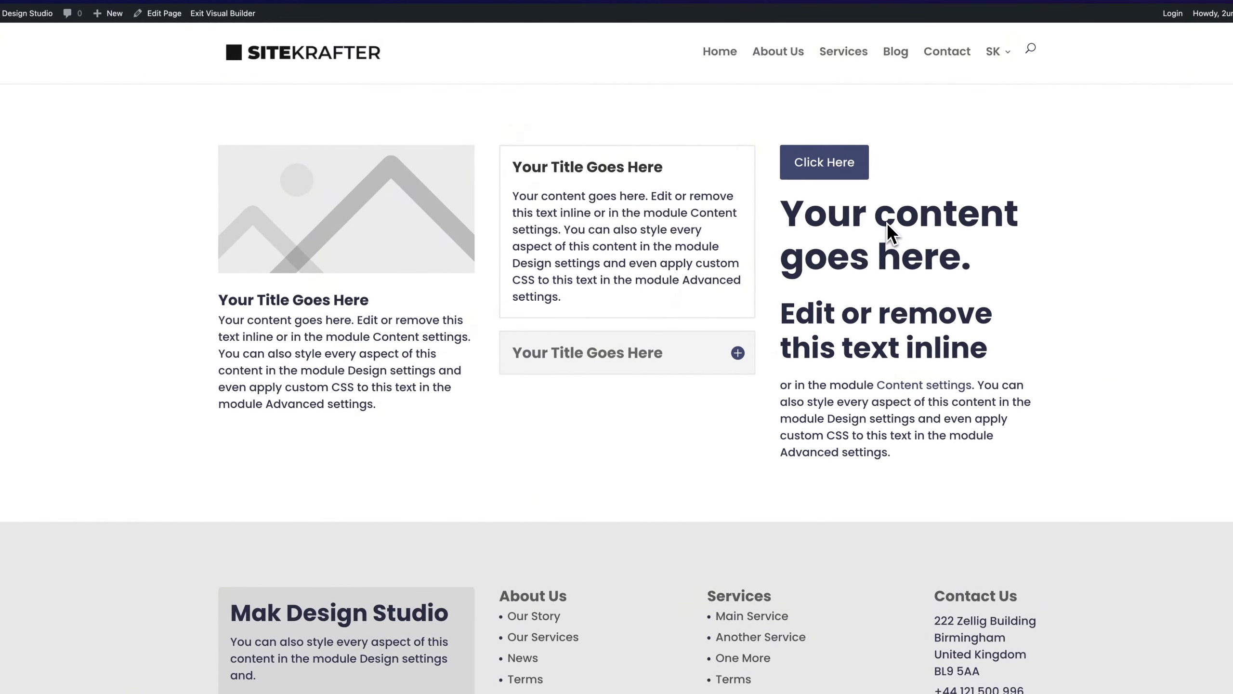
left_click(887, 221)
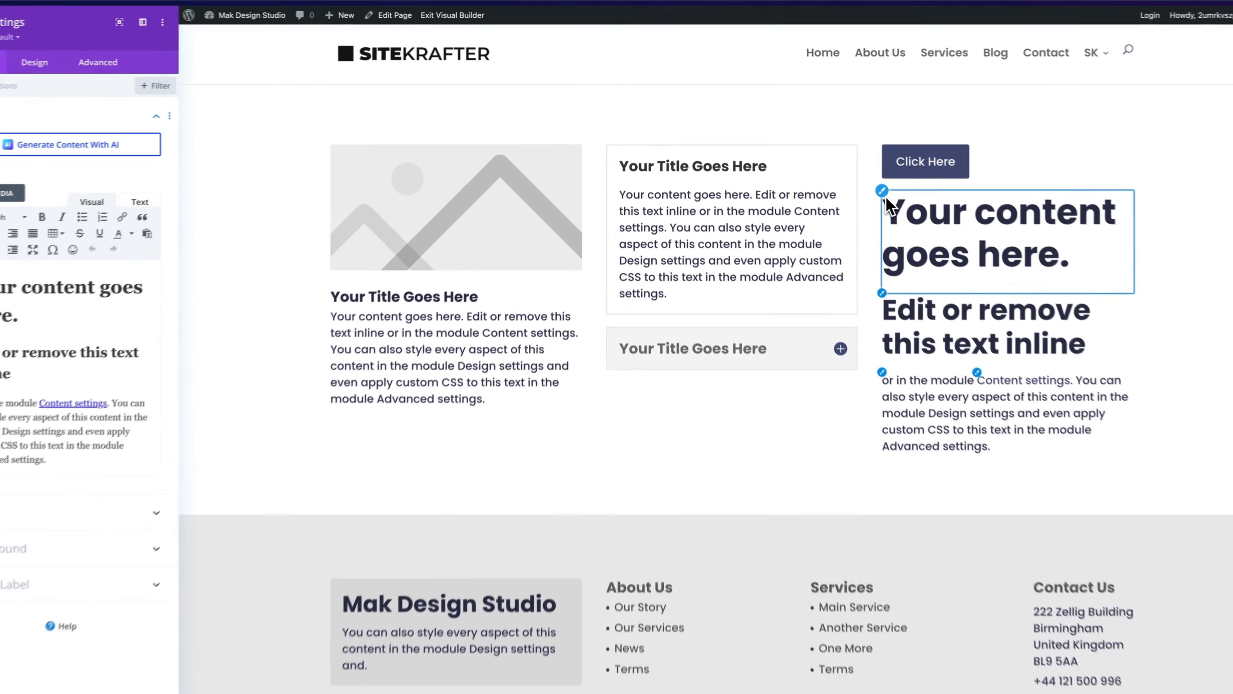
left_click(862, 178)
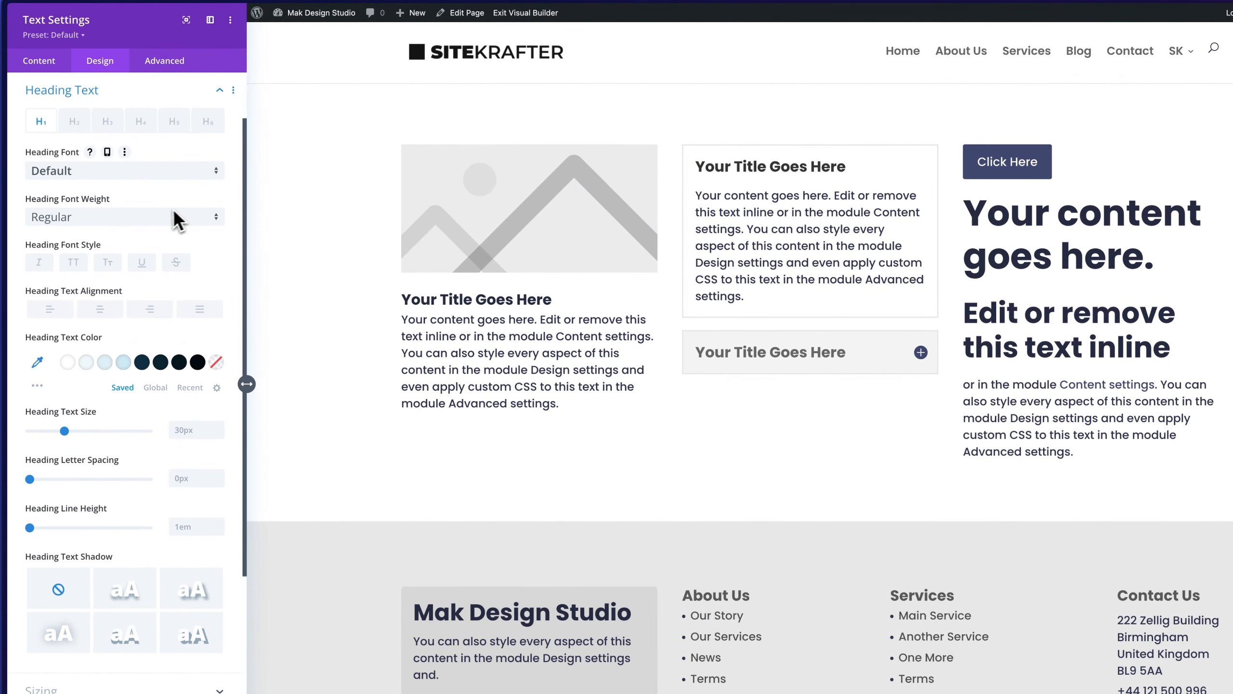
- Examine the H1 heading's responsive font and text size options in phone, tablet and desktop views
left_click(107, 152)
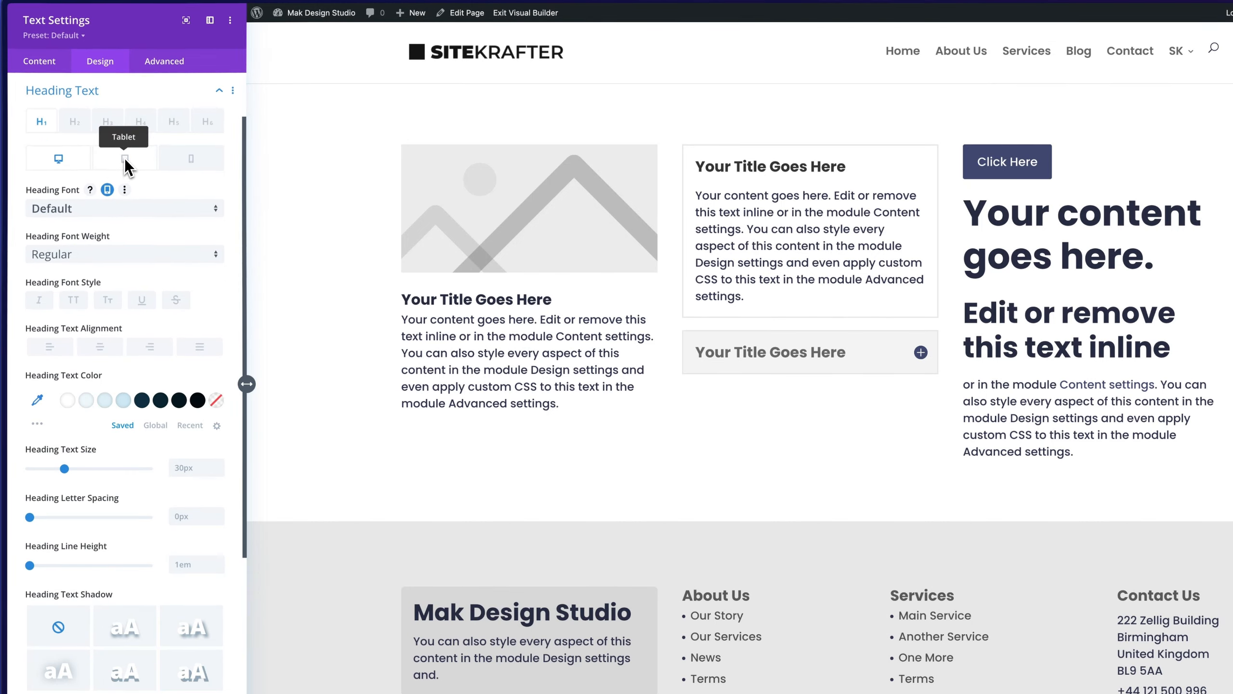
left_click(125, 158)
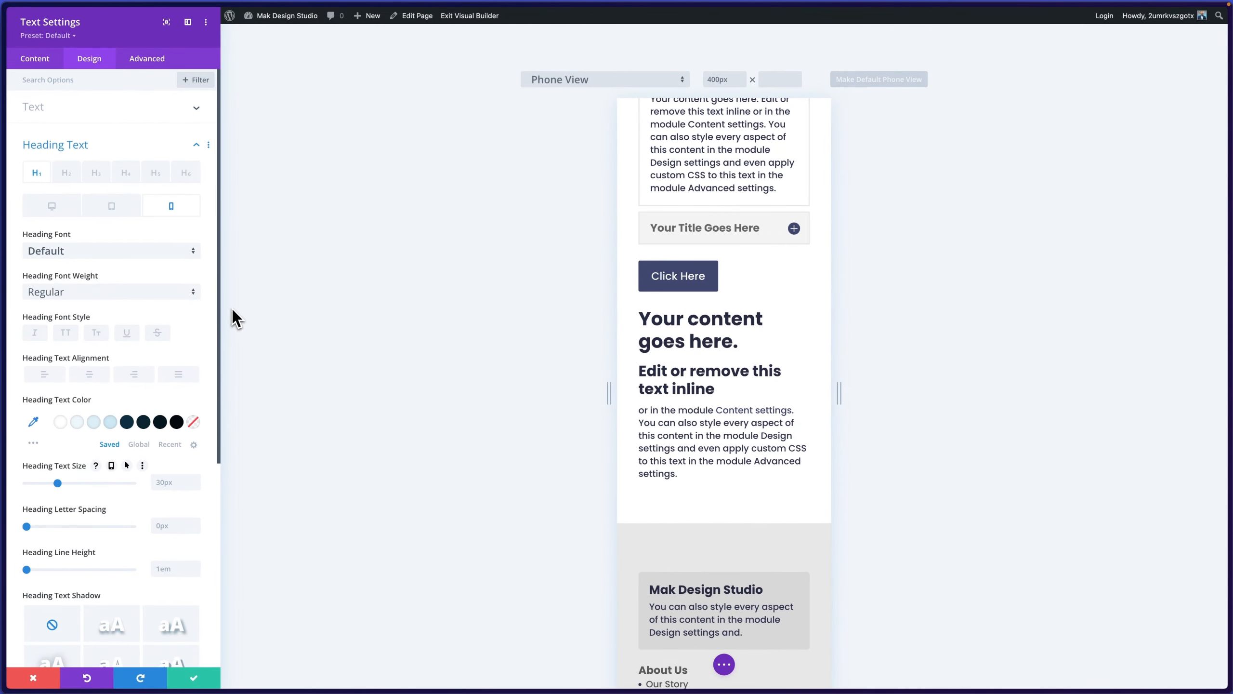
left_click(111, 466)
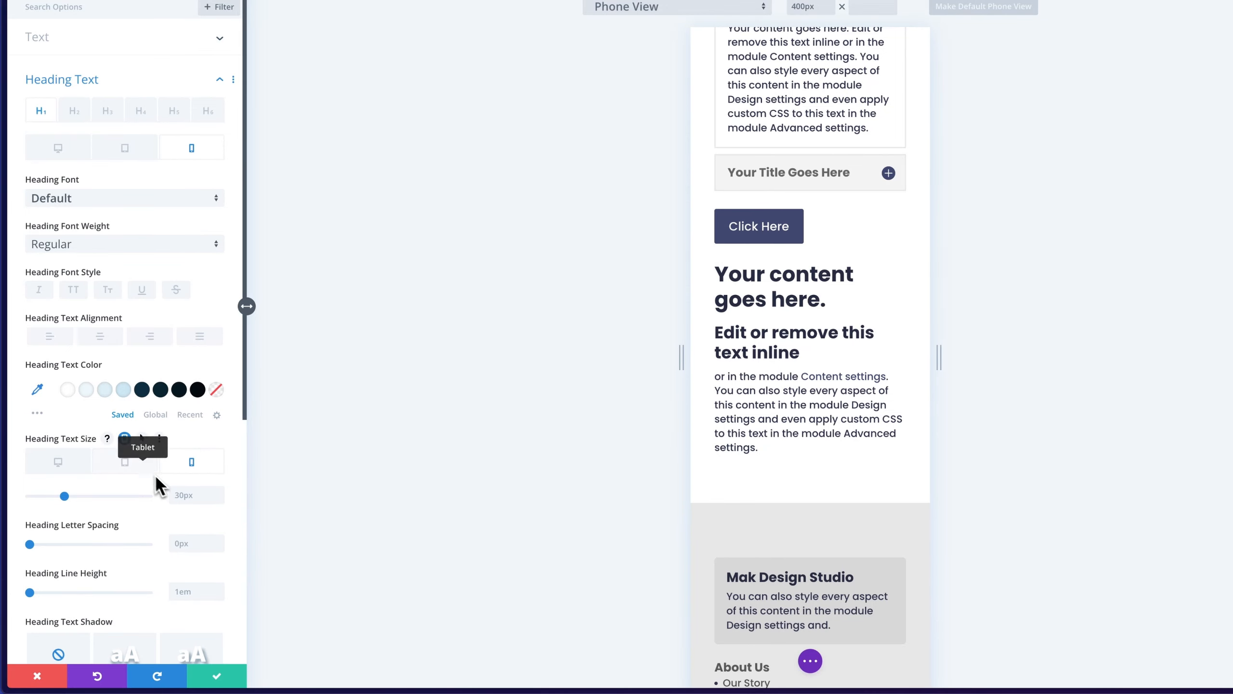
left_click(140, 465)
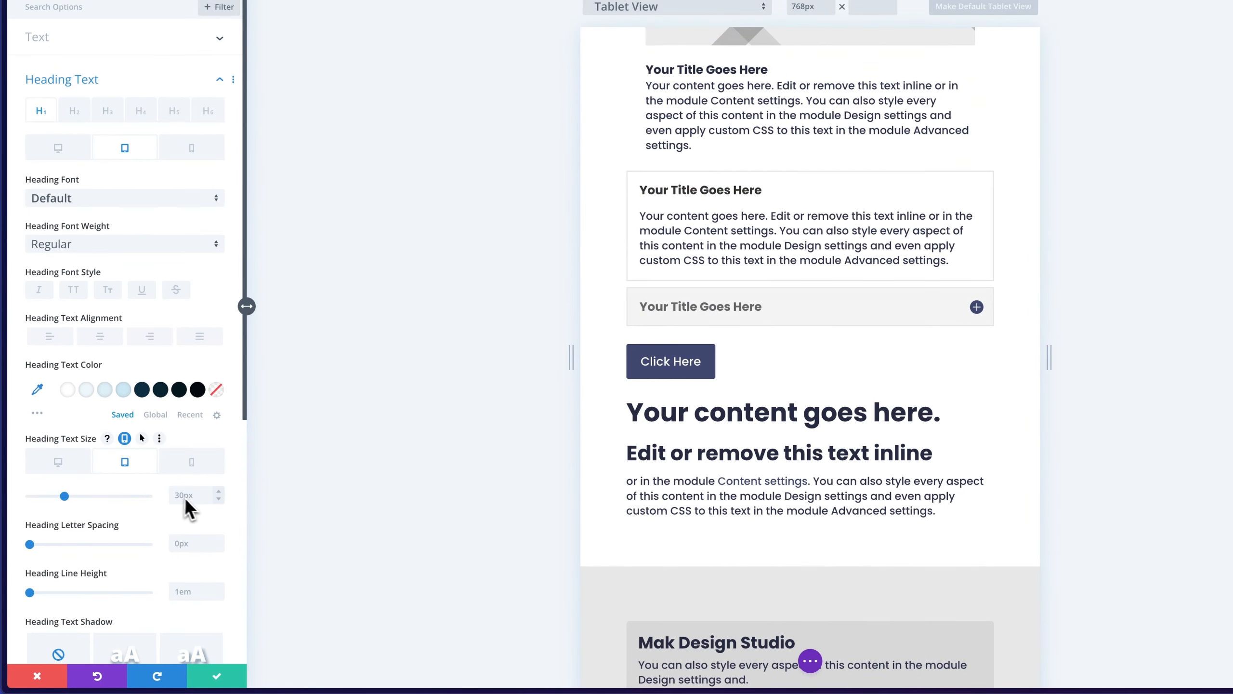
left_click(67, 463)
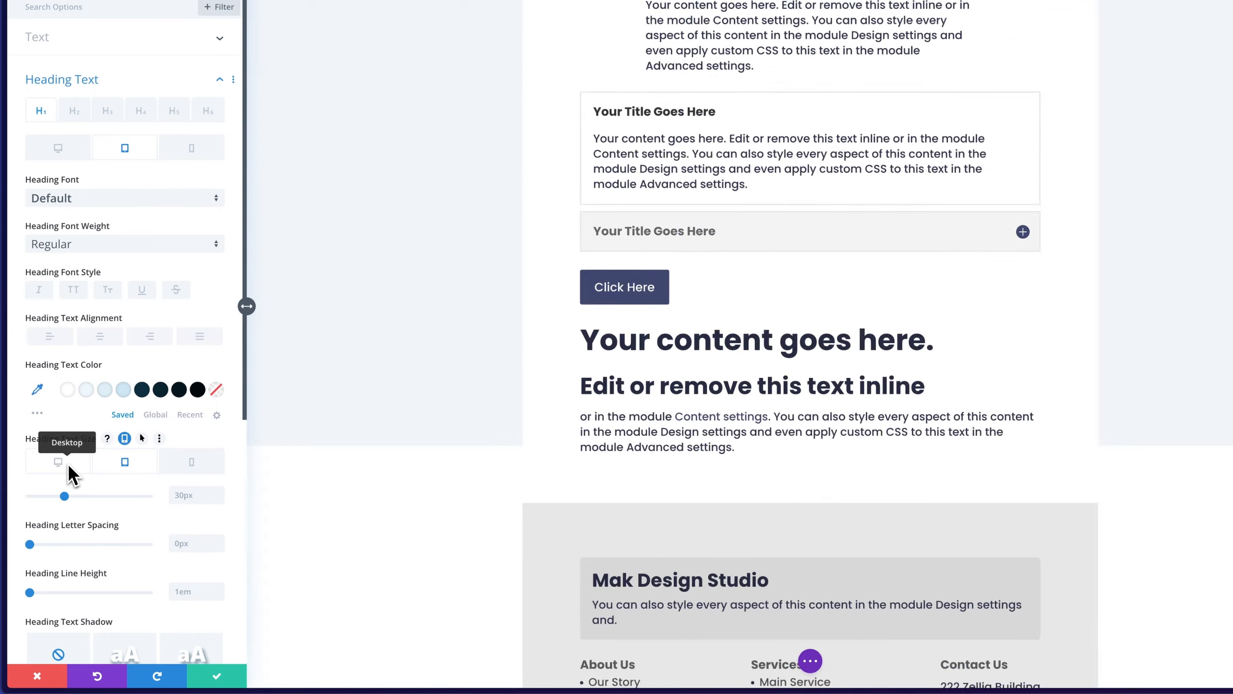
left_click(67, 462)
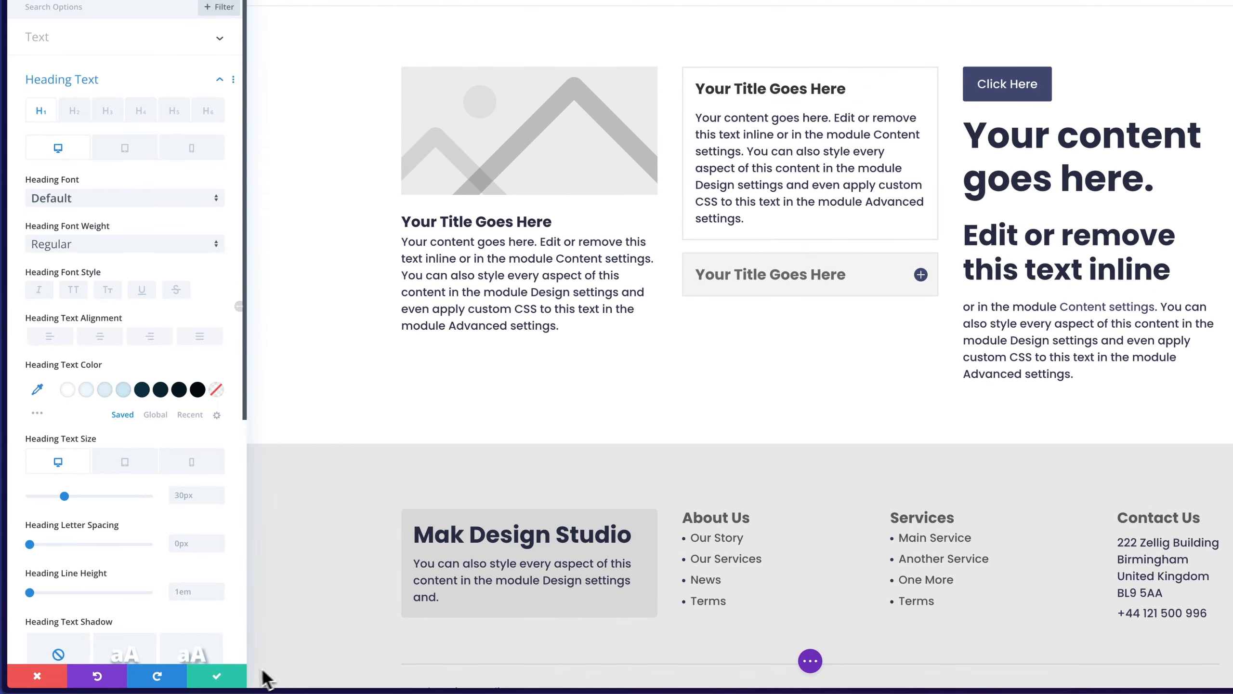
- Save the third-column text module's settings and switch to the Divi Standard page
left_click(217, 676)
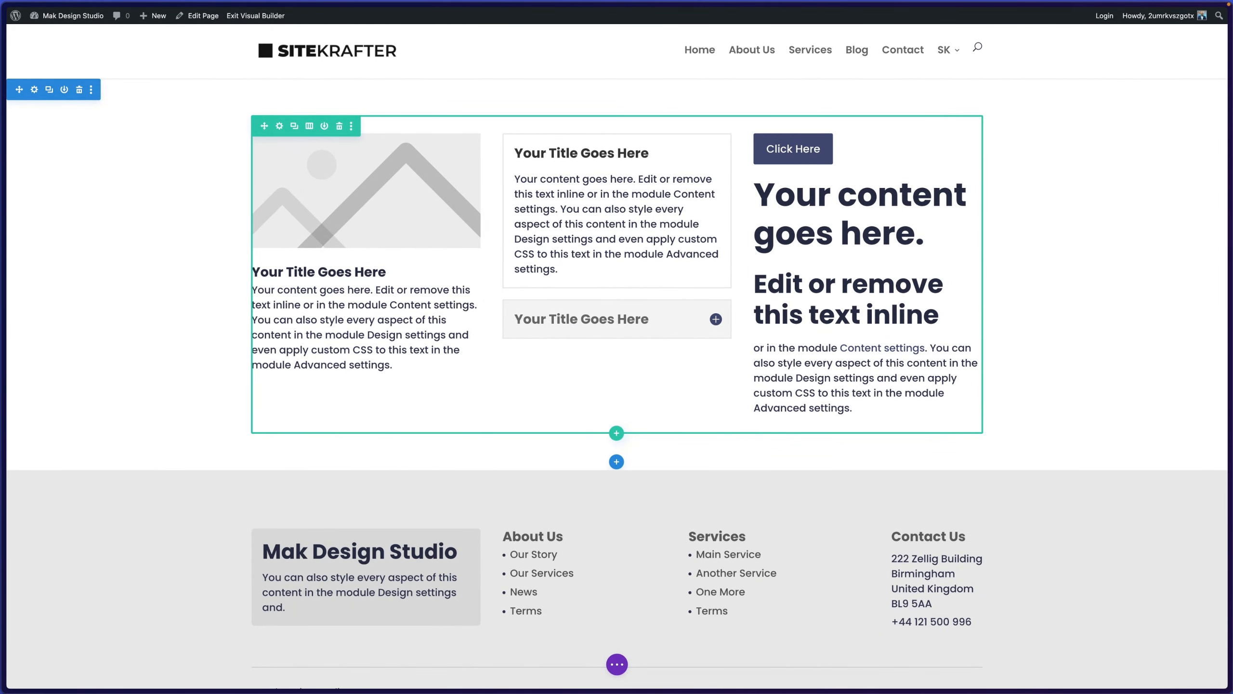
mouse_move(5, 277)
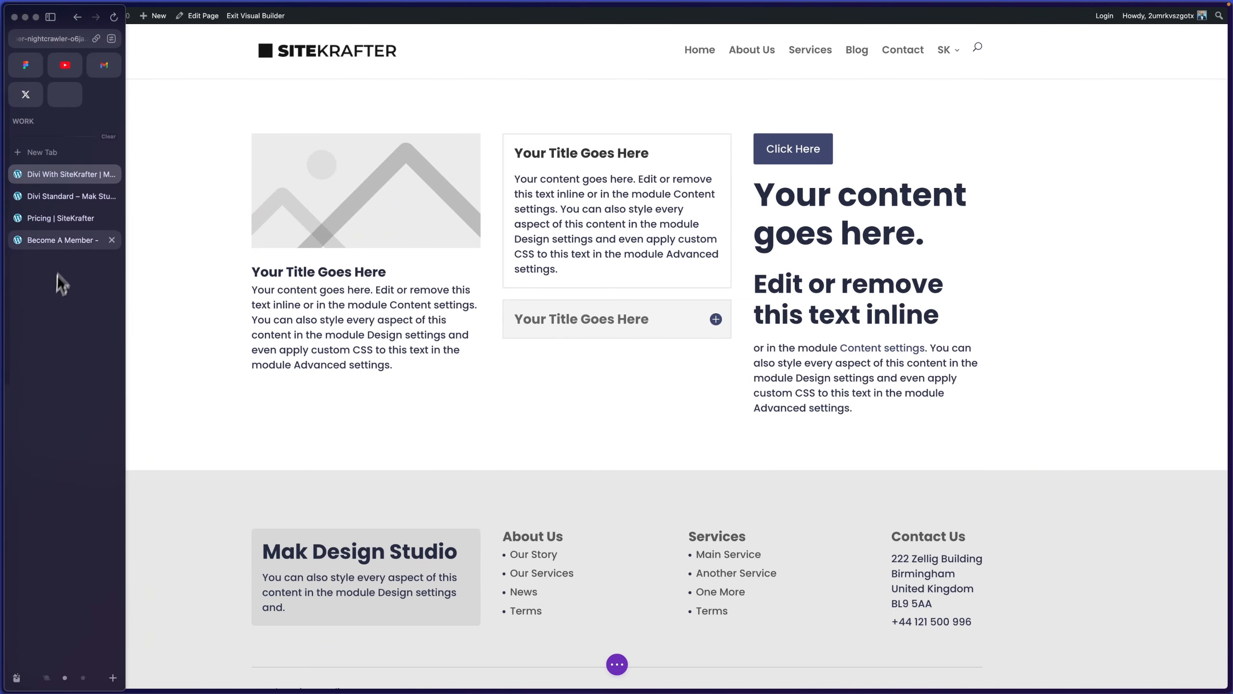
left_click(70, 199)
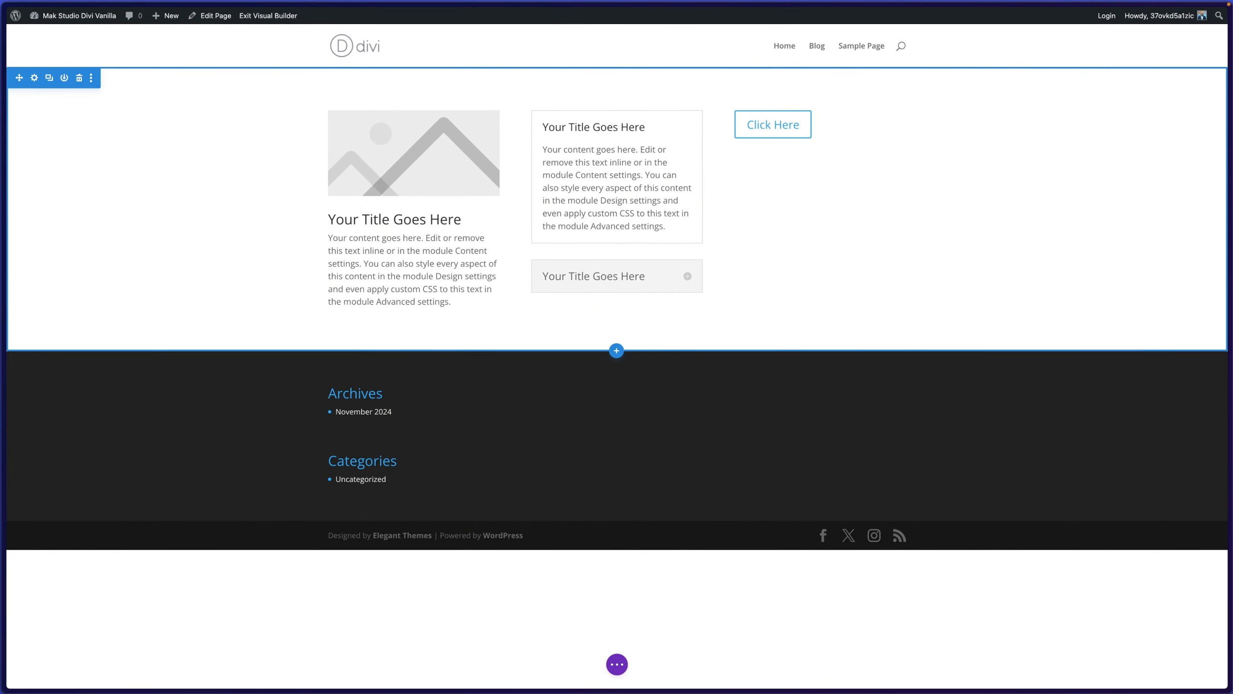
- Save the standard Divi page and narrow the browser window to review its headings in the stacked layout
key("super+s")
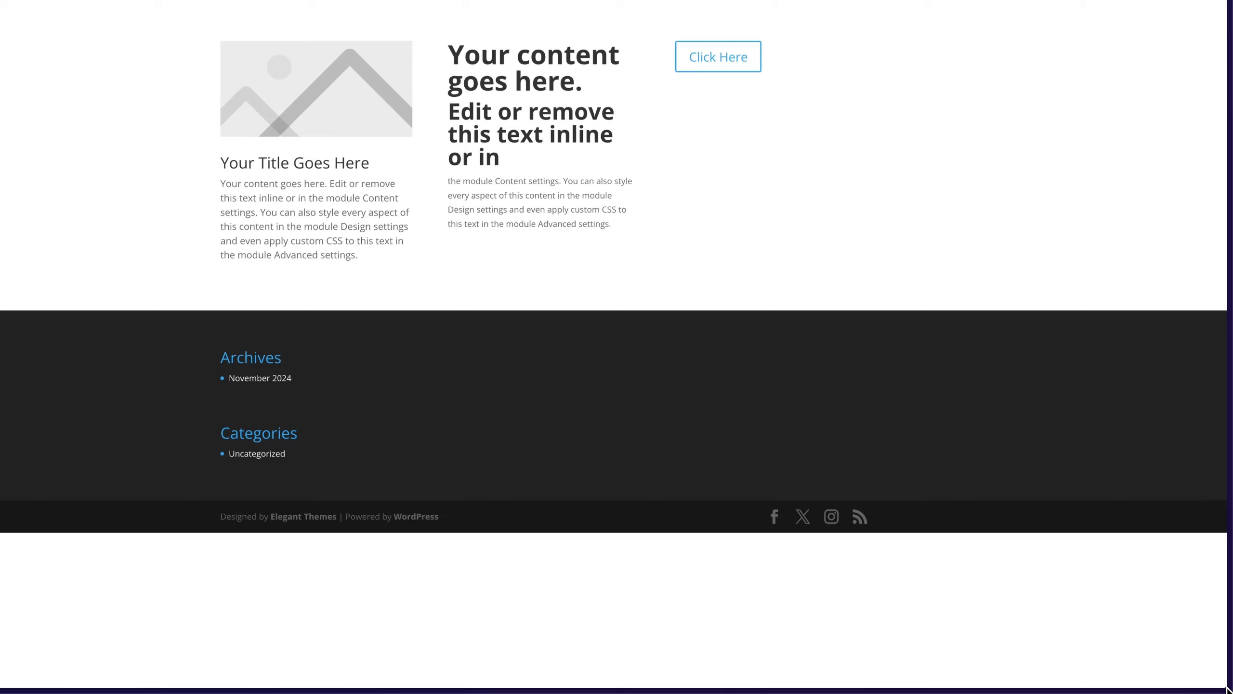
left_click_drag(1228, 689, 85, 683)
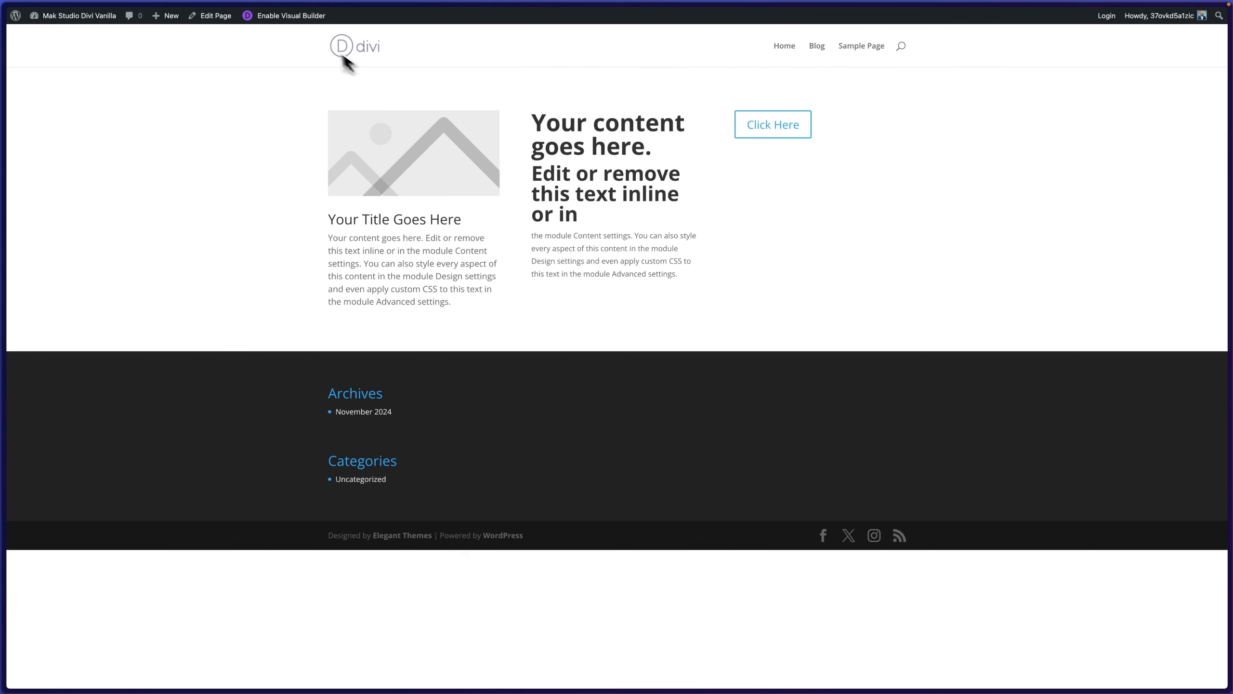
- Enable the Visual Builder and open the second-column text module's Heading Text design settings for the H1 heading
left_click(292, 19)
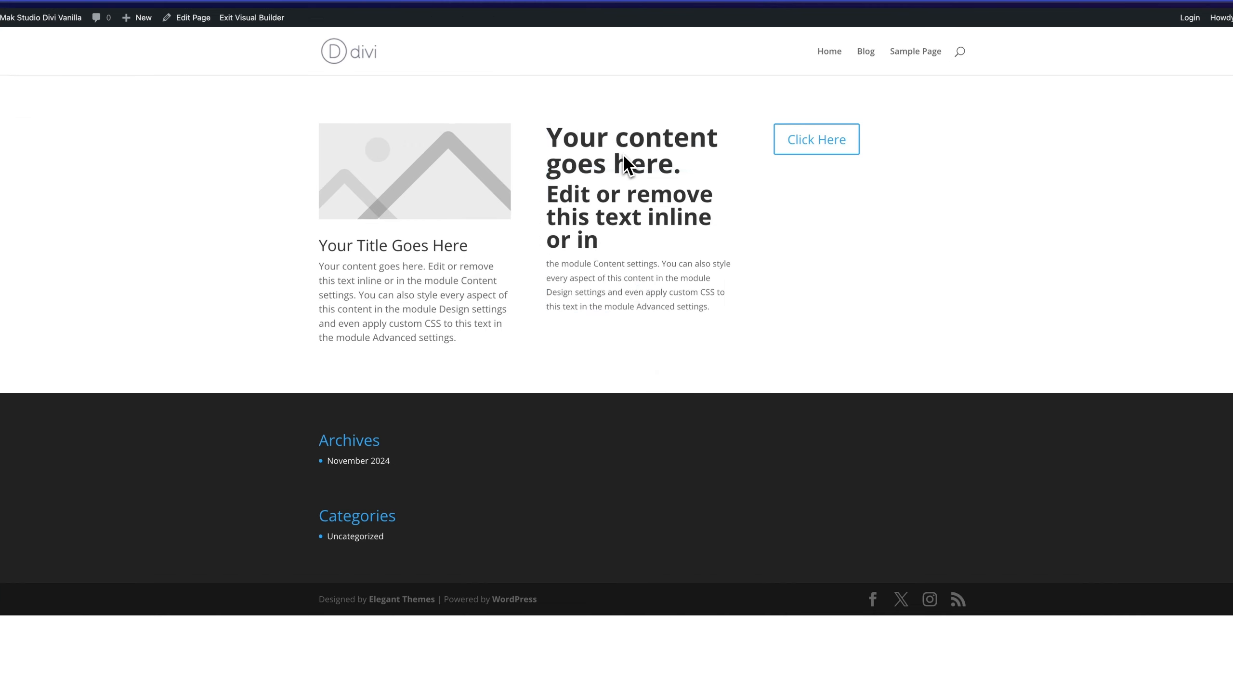
left_click(622, 154)
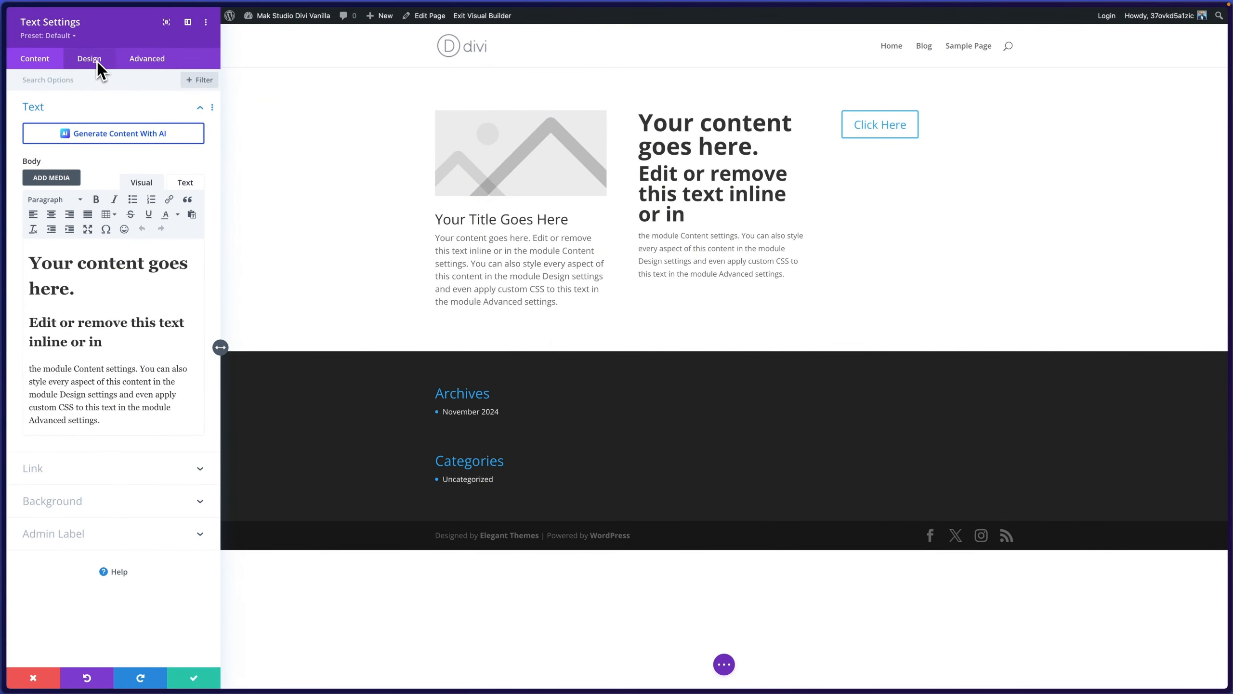
left_click(96, 61)
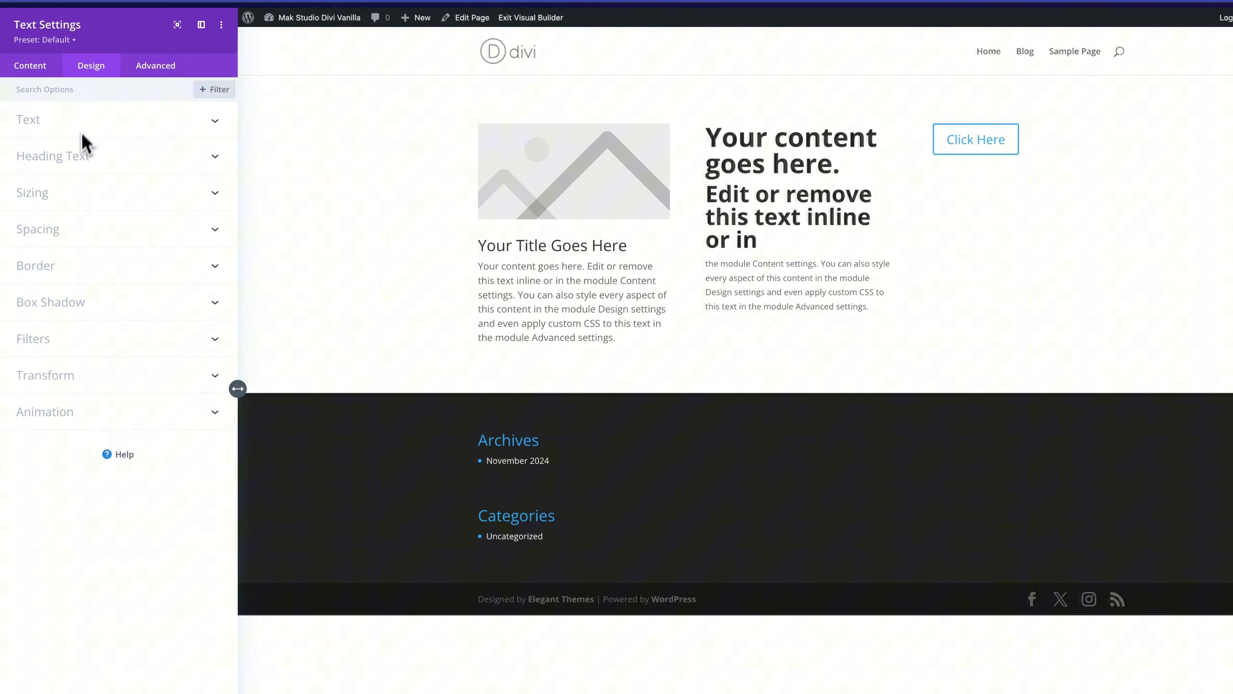
left_click(72, 130)
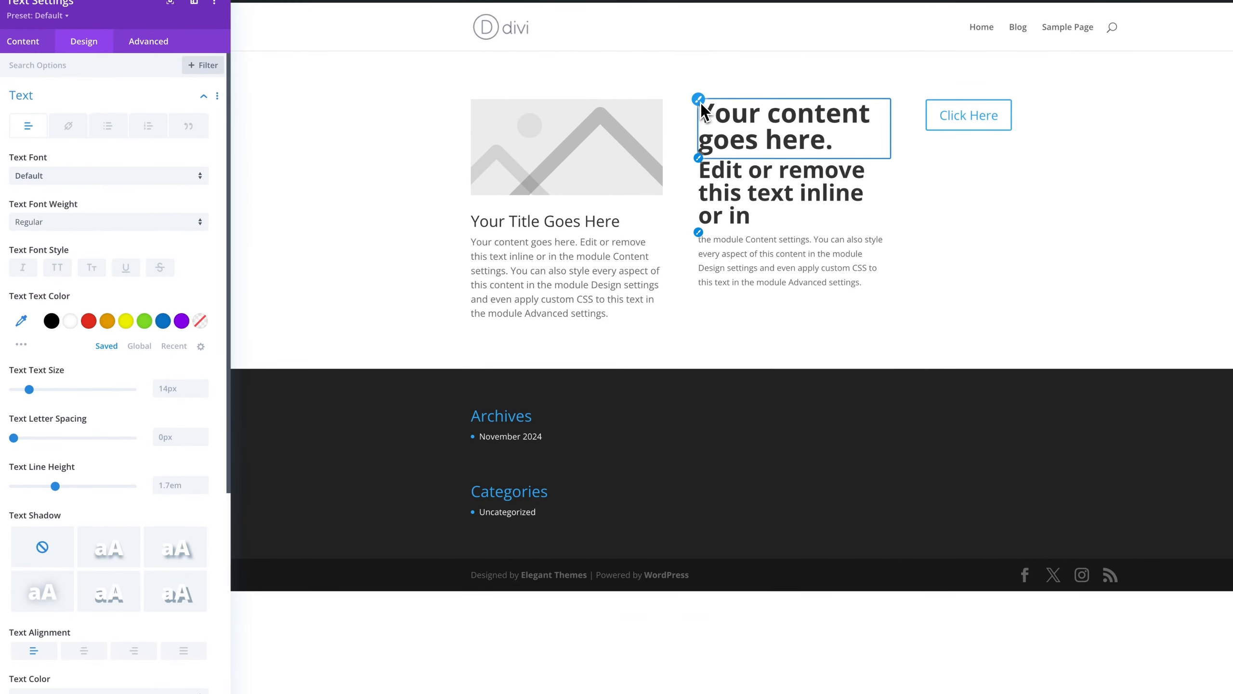
left_click(700, 103)
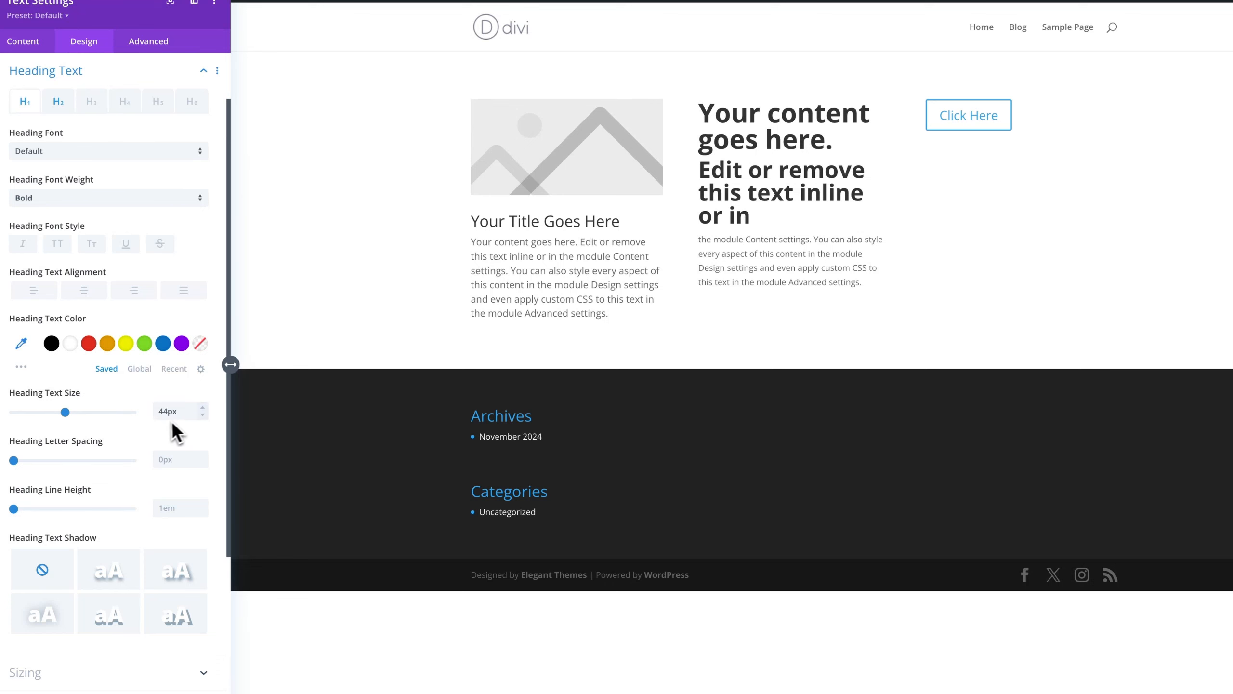
- Enable responsive values for the H1 heading text size and set it to 36px on tablet and phone
mouse_move(157, 422)
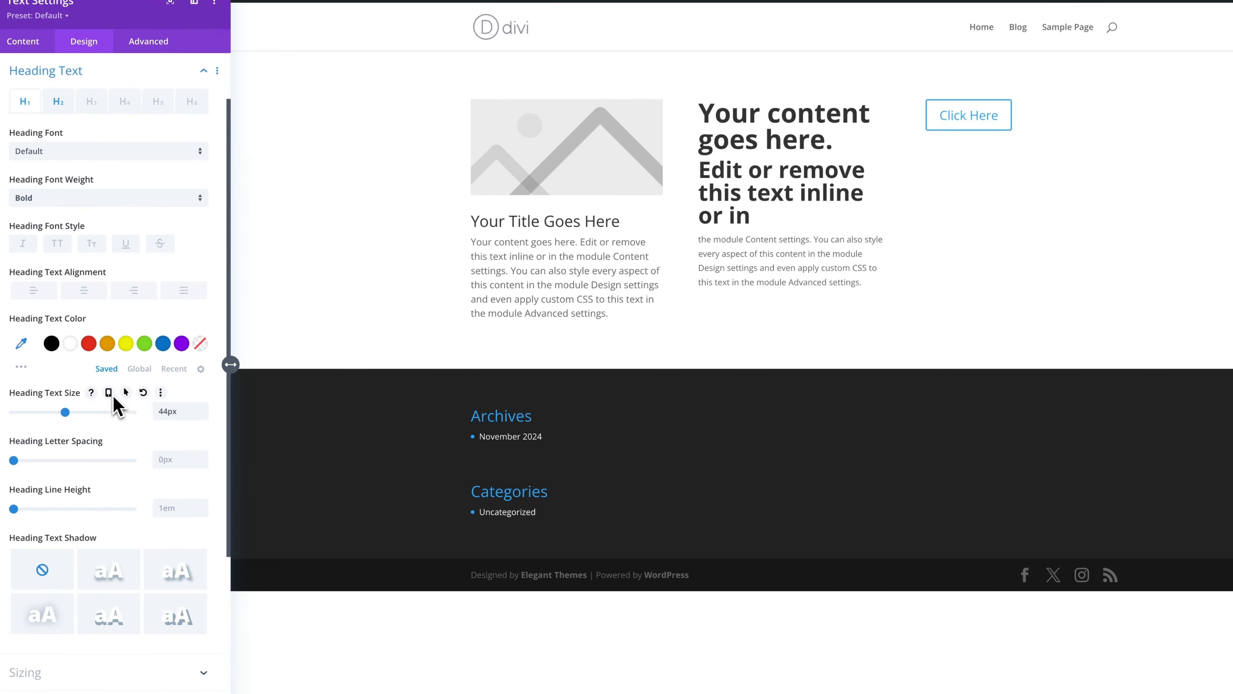
left_click(112, 394)
left_click(108, 415)
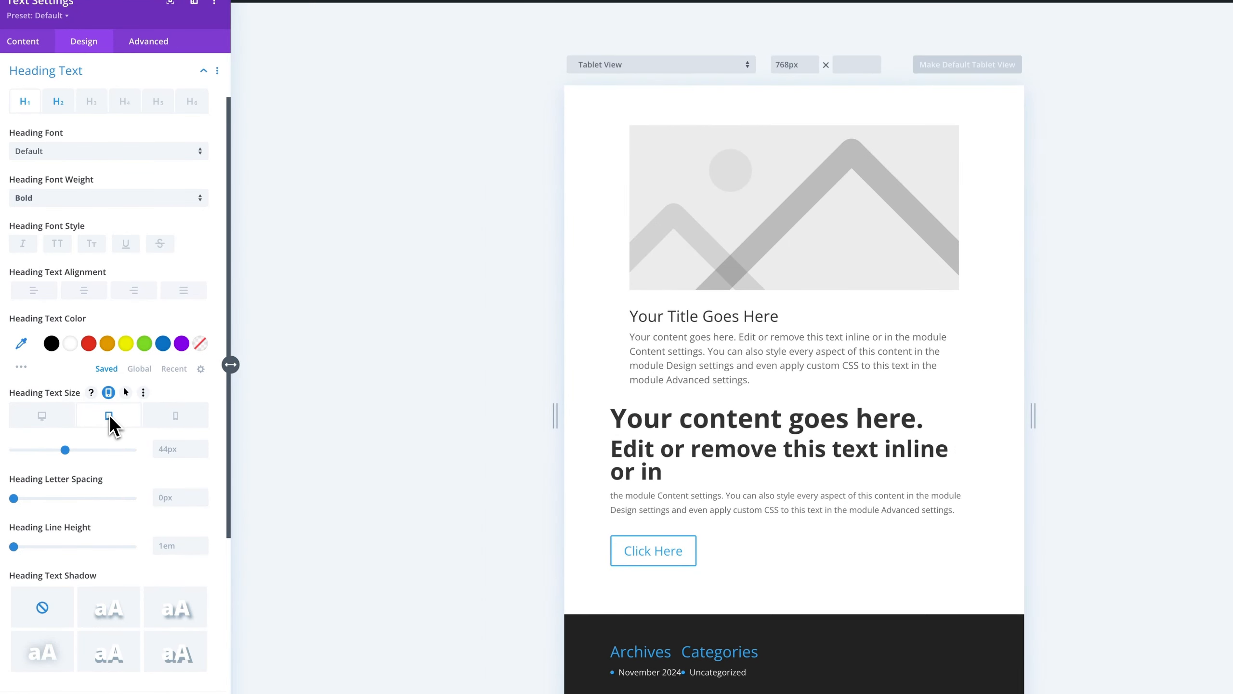
left_click(184, 454)
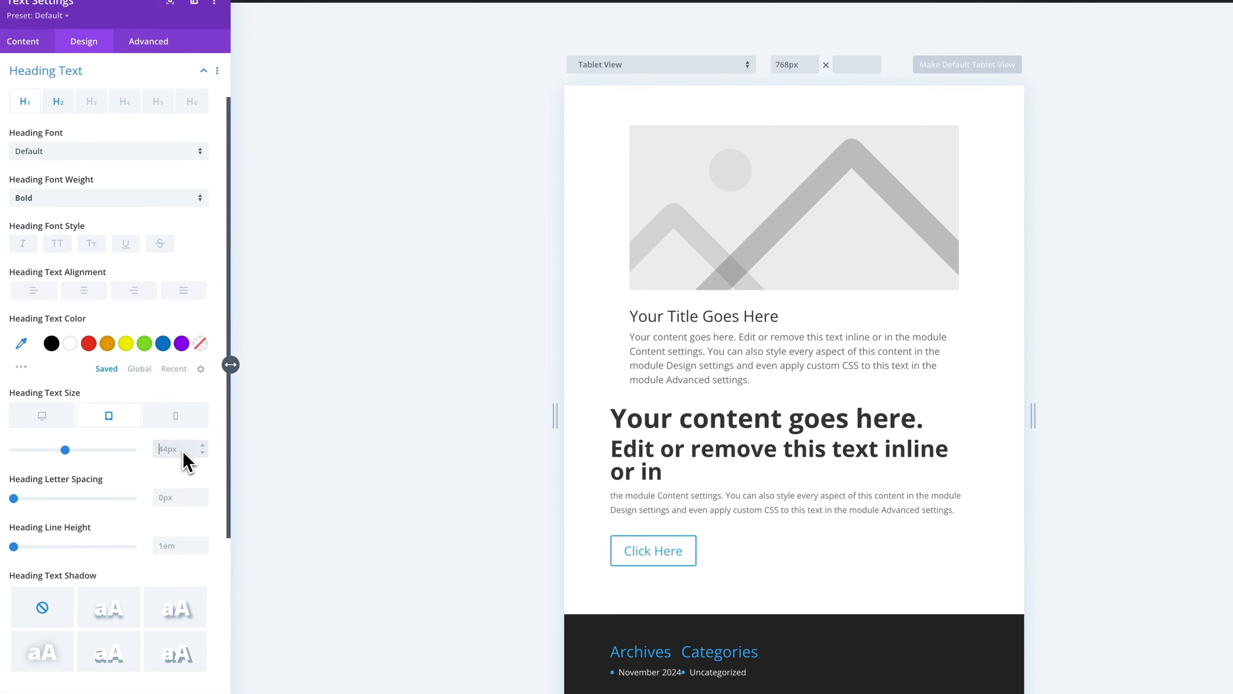
type("36")
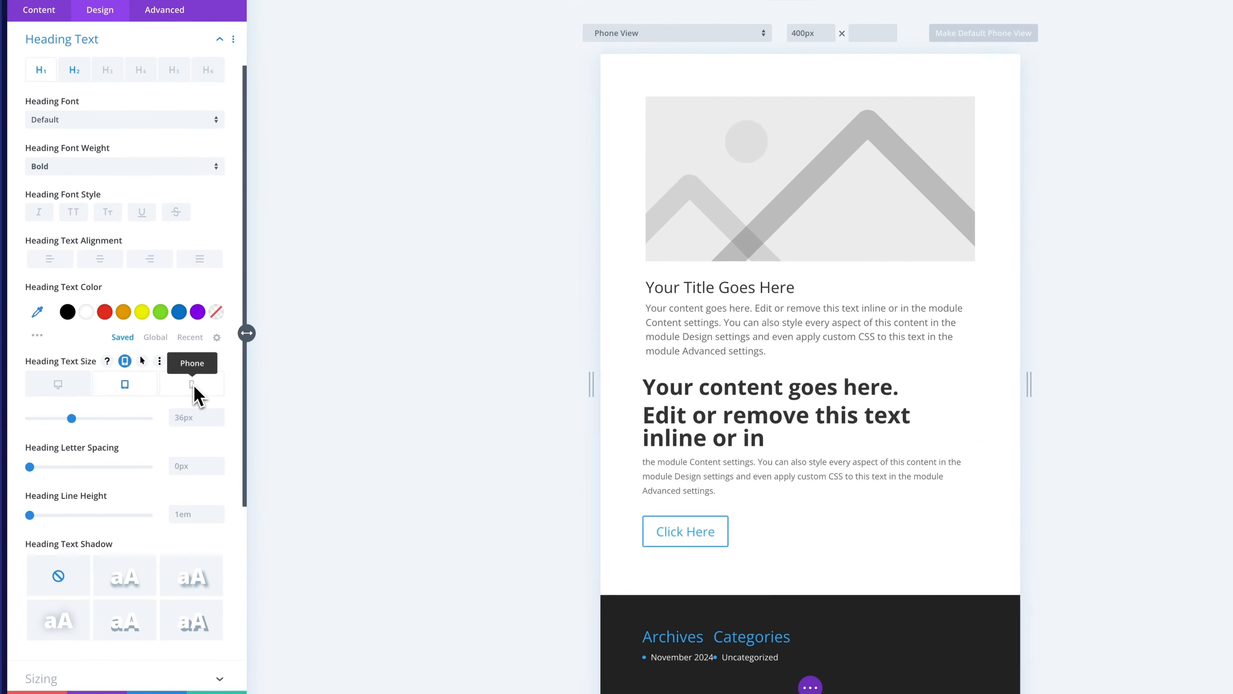
left_click(171, 393)
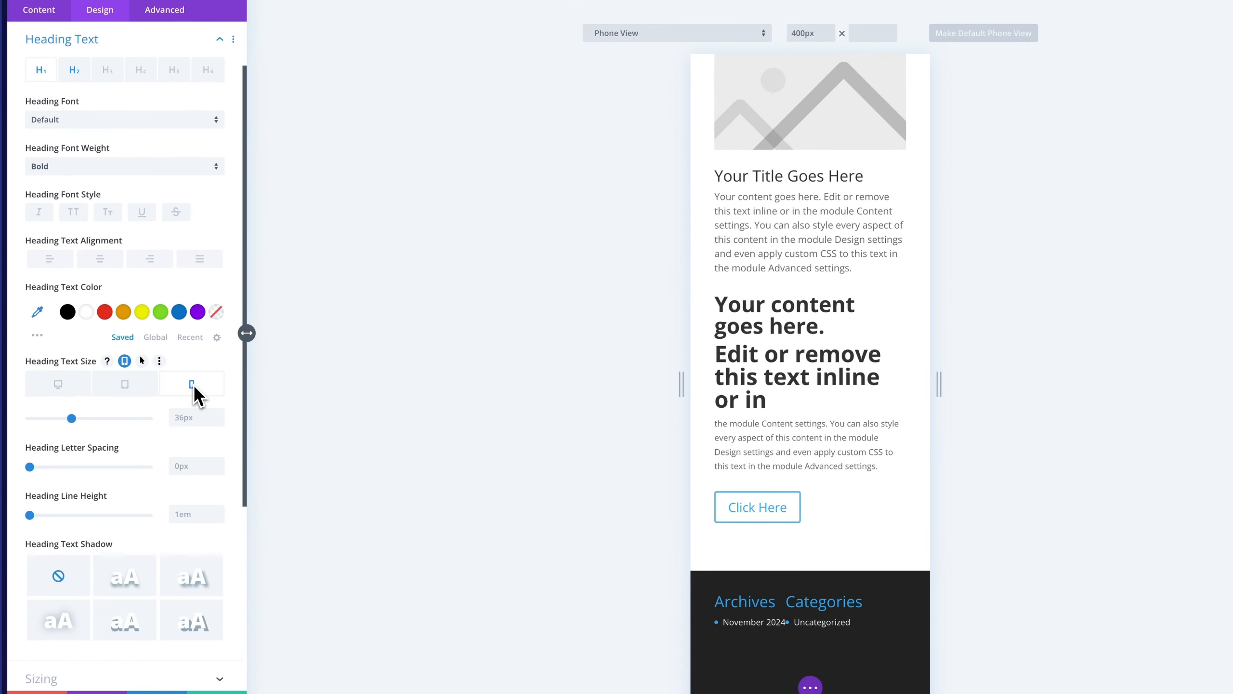
left_click(193, 418)
type("30")
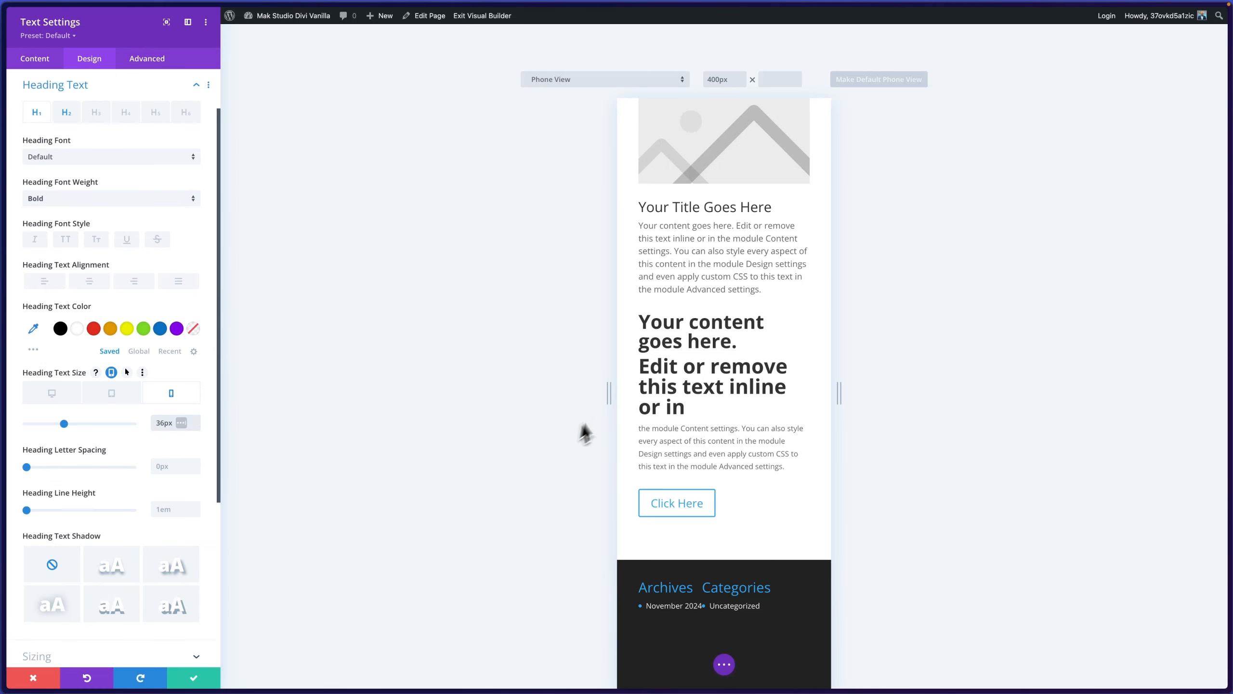
- Enable responsive values for the H2 heading text size and set it to 30px on tablet and 24px on phone
left_click(697, 352)
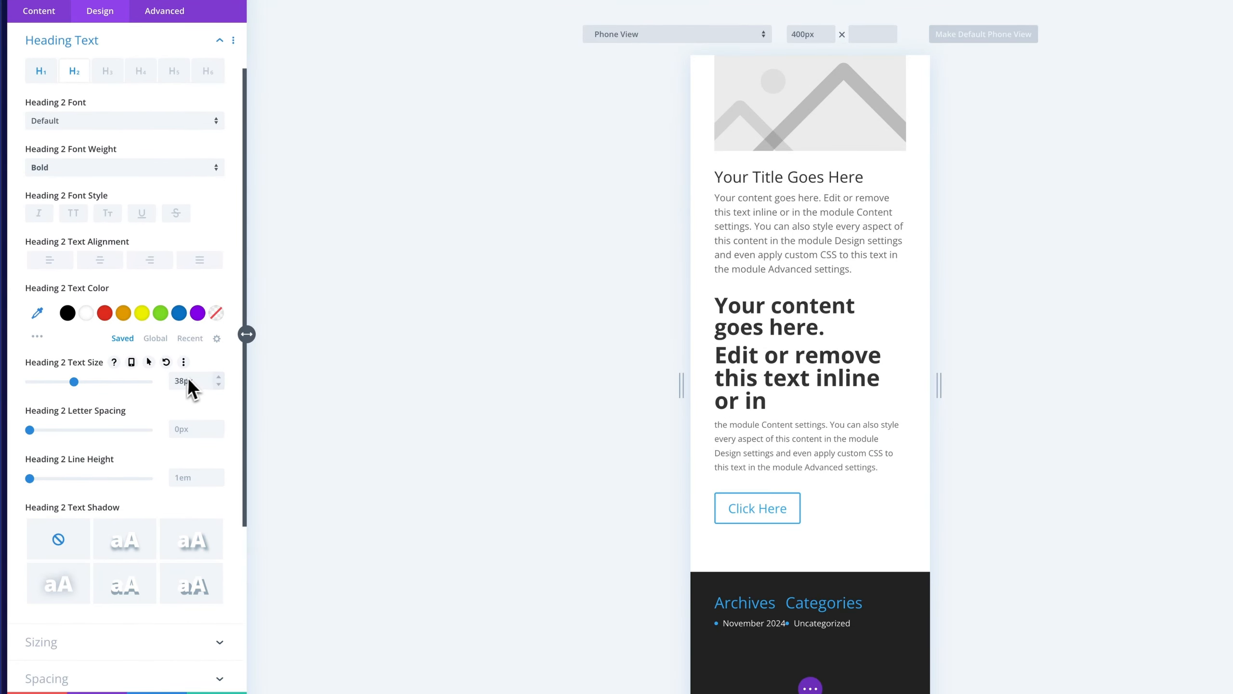
left_click(131, 362)
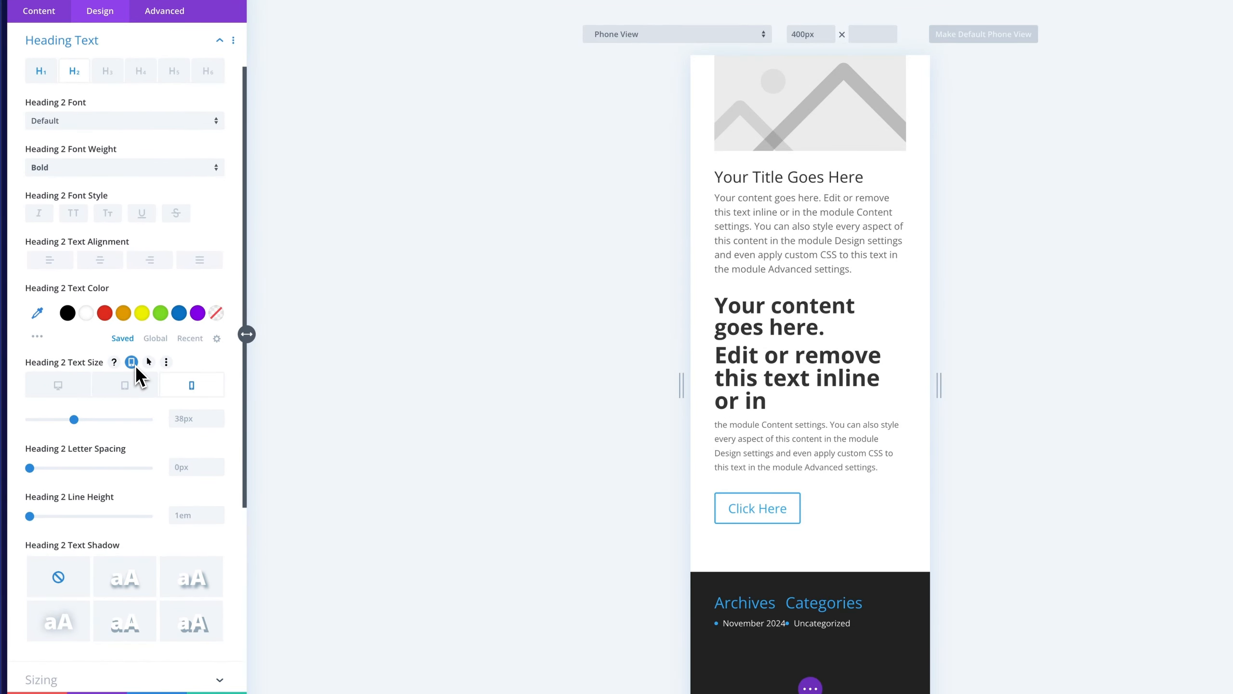
left_click(128, 385)
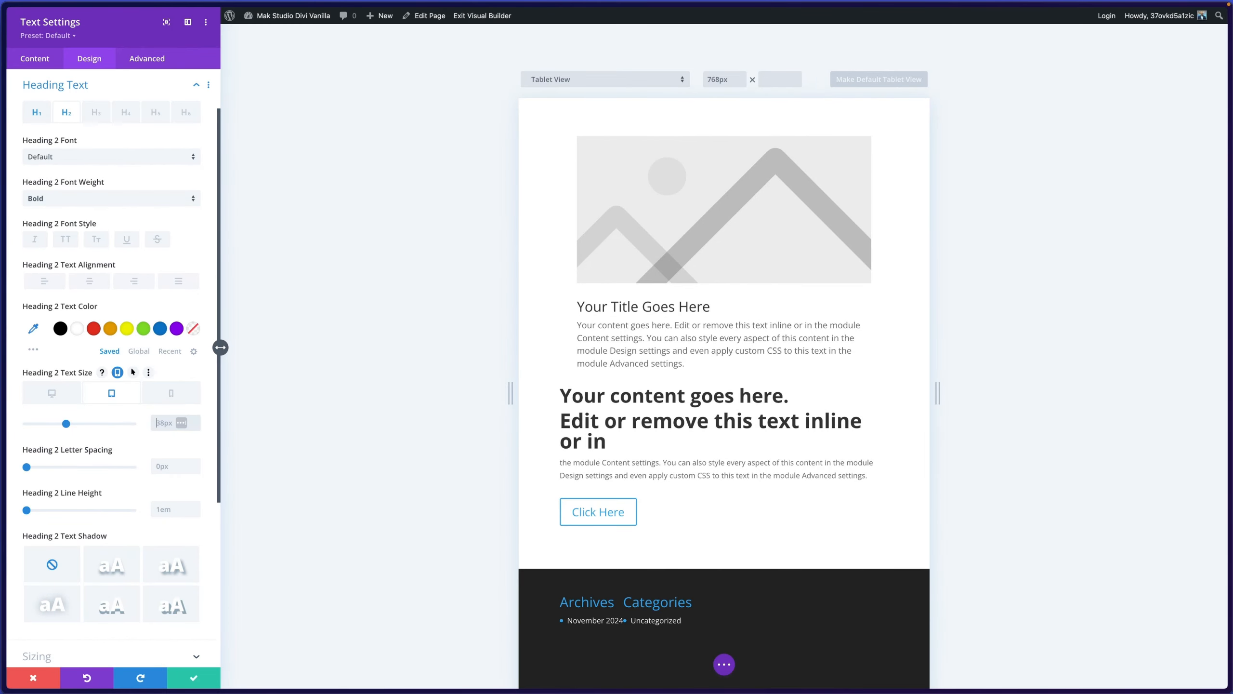
type("30px")
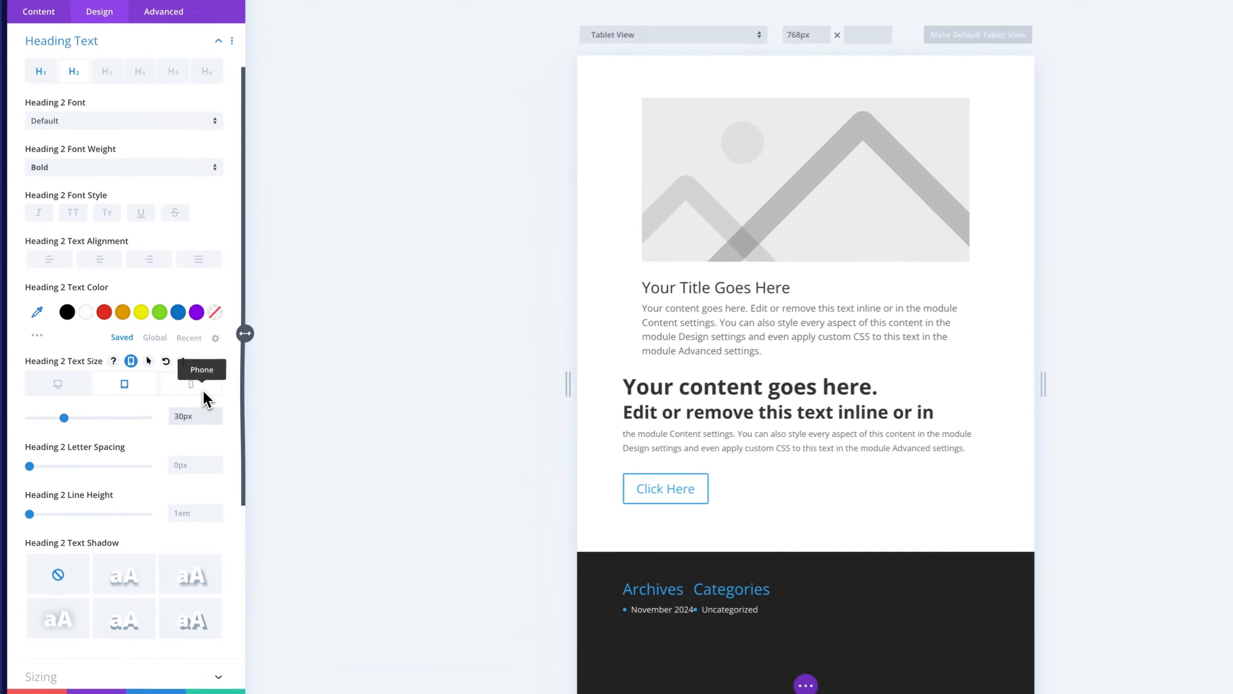
left_click(179, 396)
left_click(169, 427)
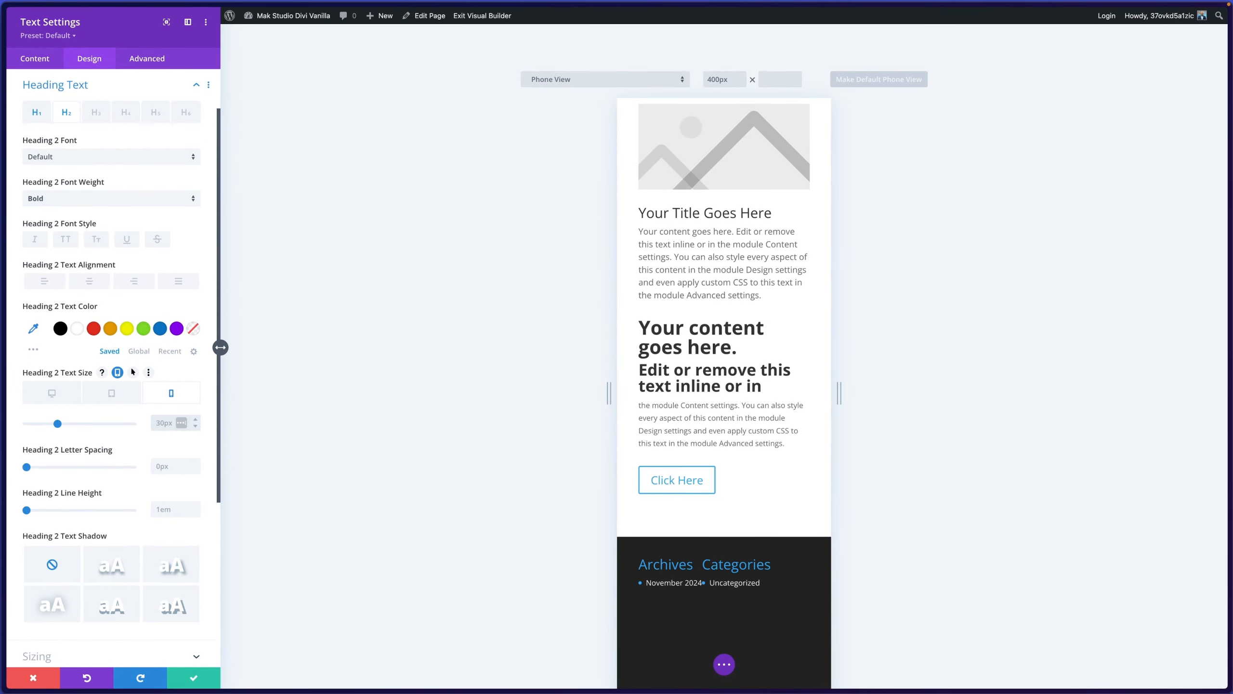
type("24")
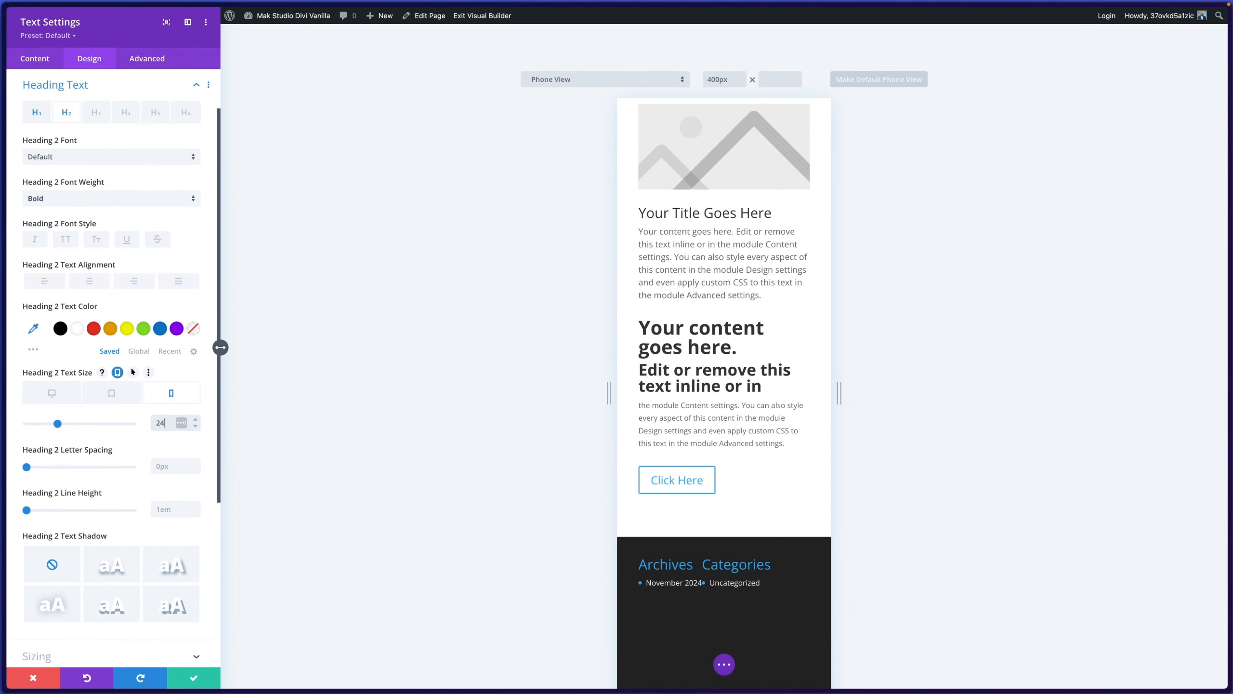
key("Return")
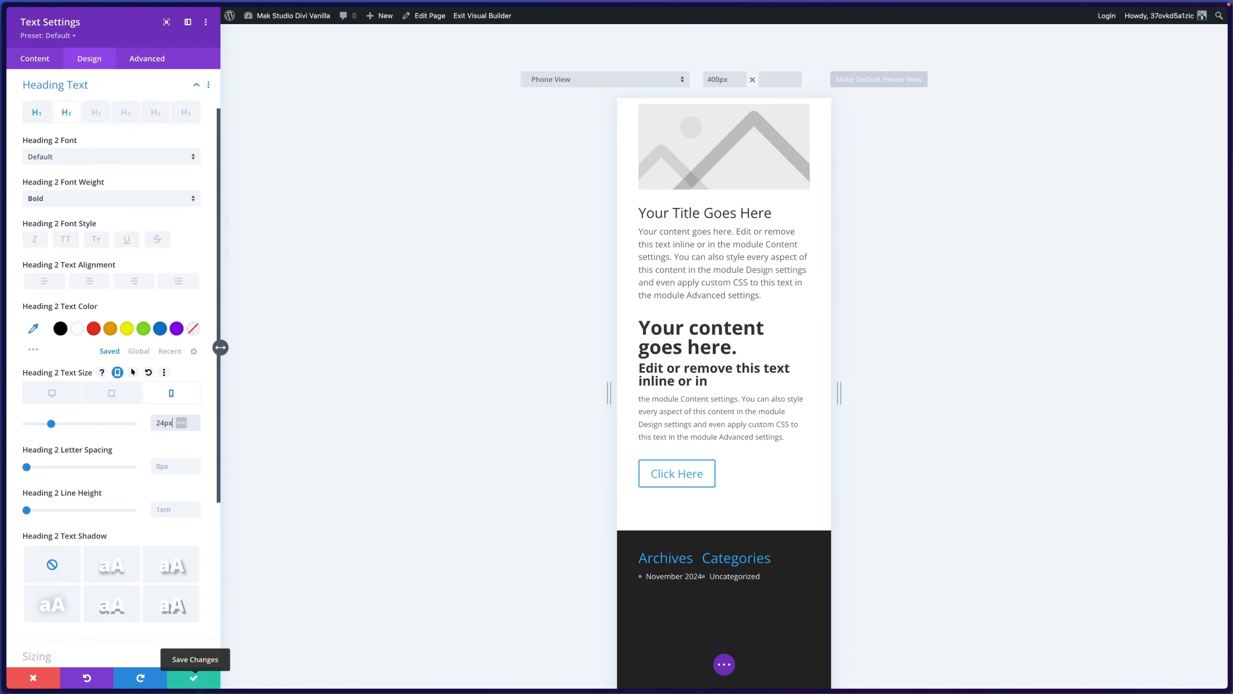
- Resize the responsive preview to check the headings at custom widths, and open the text module's preset options
left_click_drag(840, 394, 920, 412)
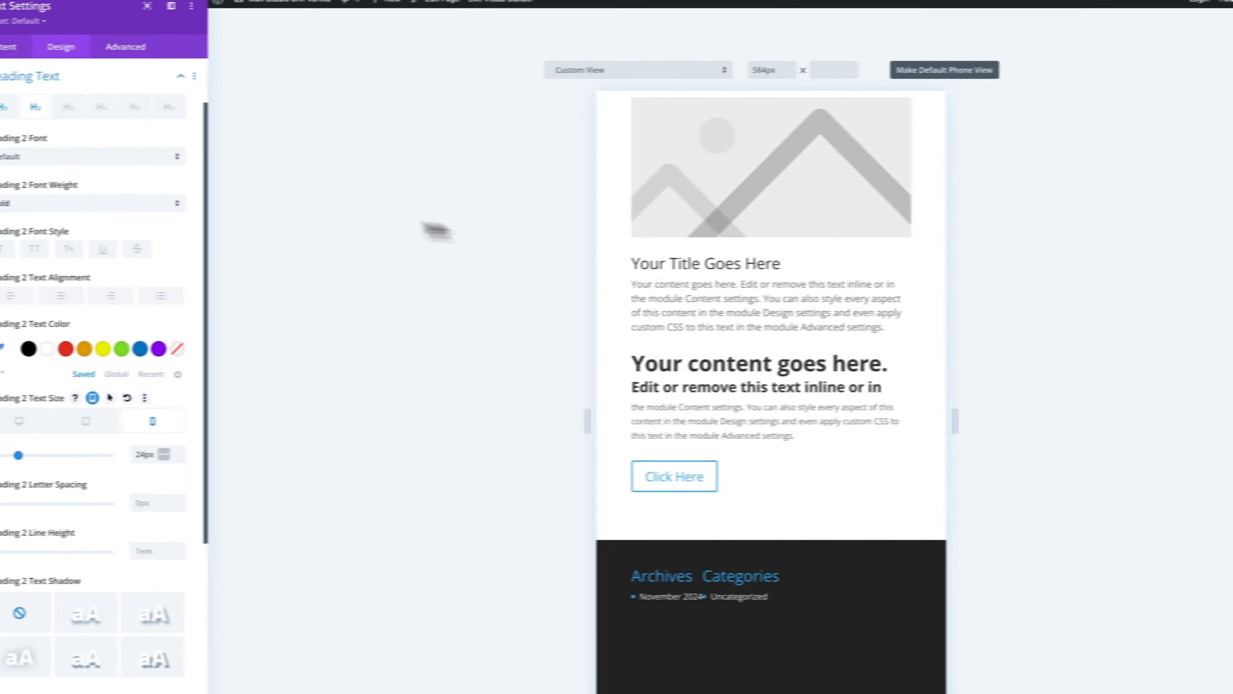
left_click_drag(606, 417, 432, 419)
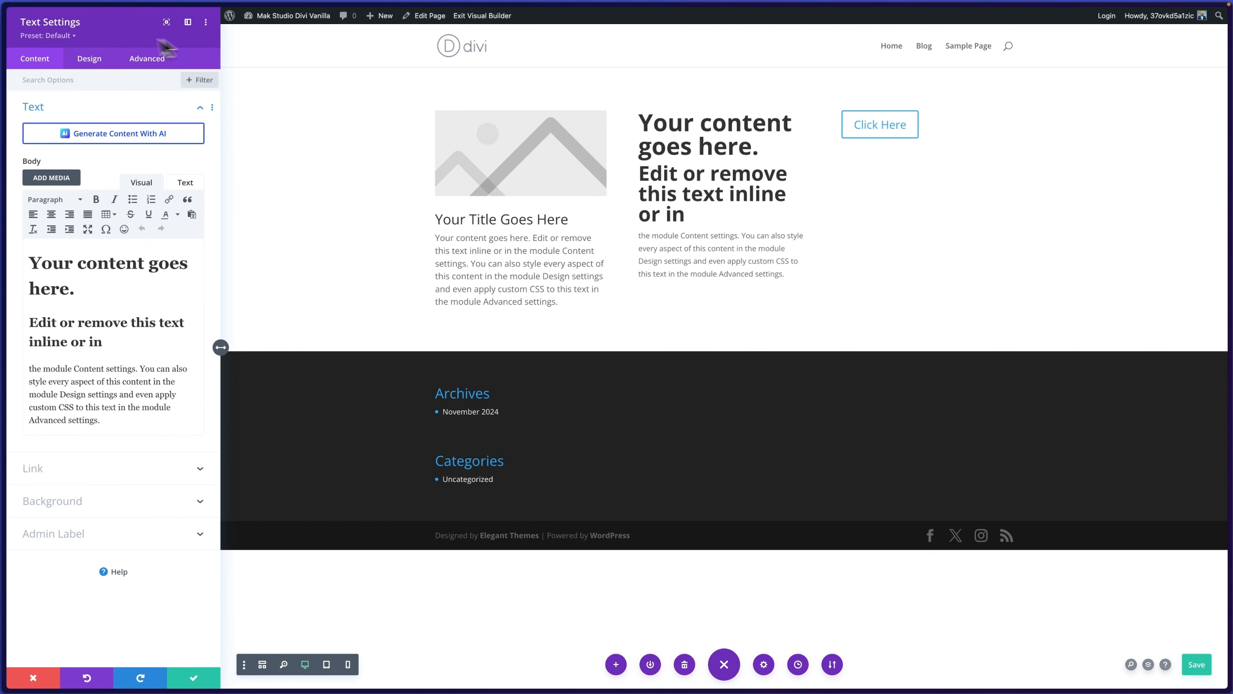
left_click(68, 37)
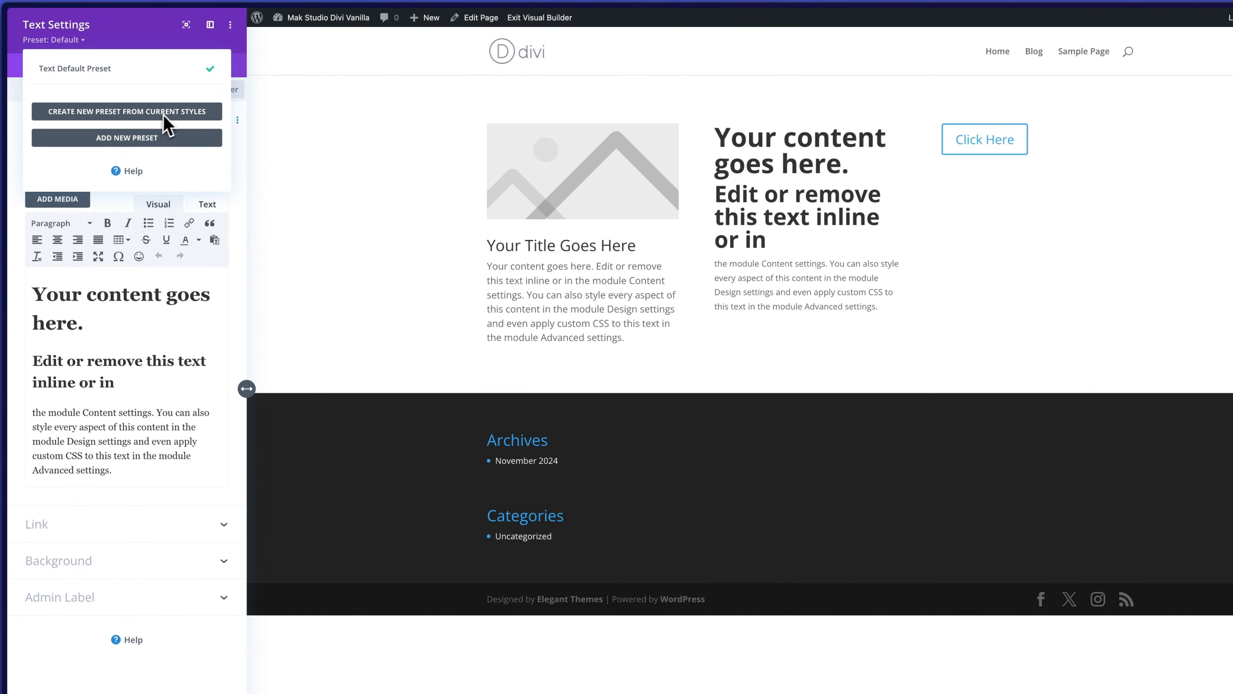
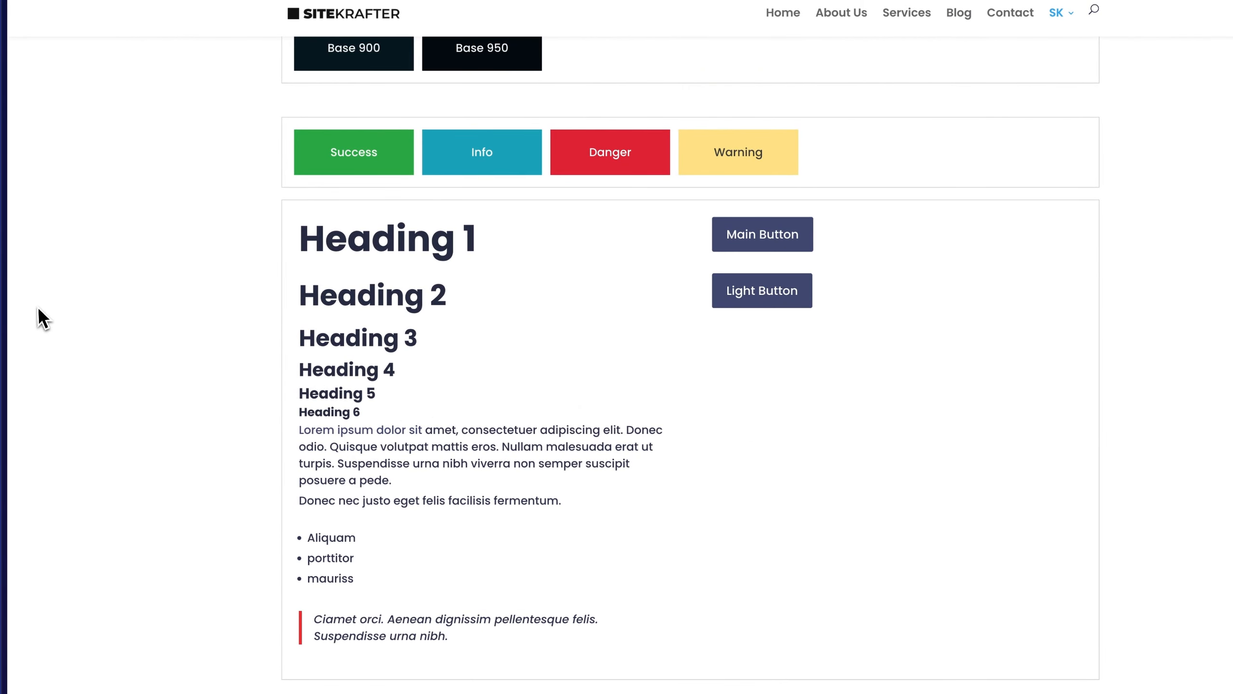
- Open SiteKrafter's Presets page and examine its styled modules, from headings and buttons down to the blog posts and contact form
mouse_move(1058, 13)
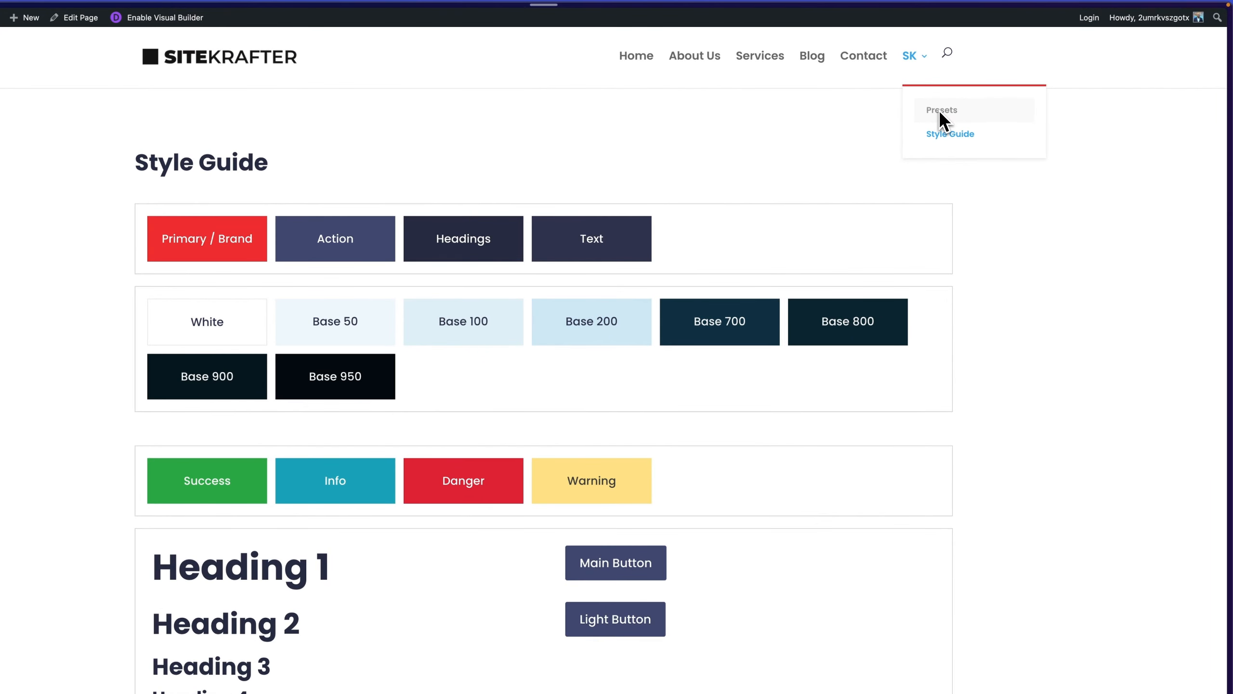
left_click(938, 110)
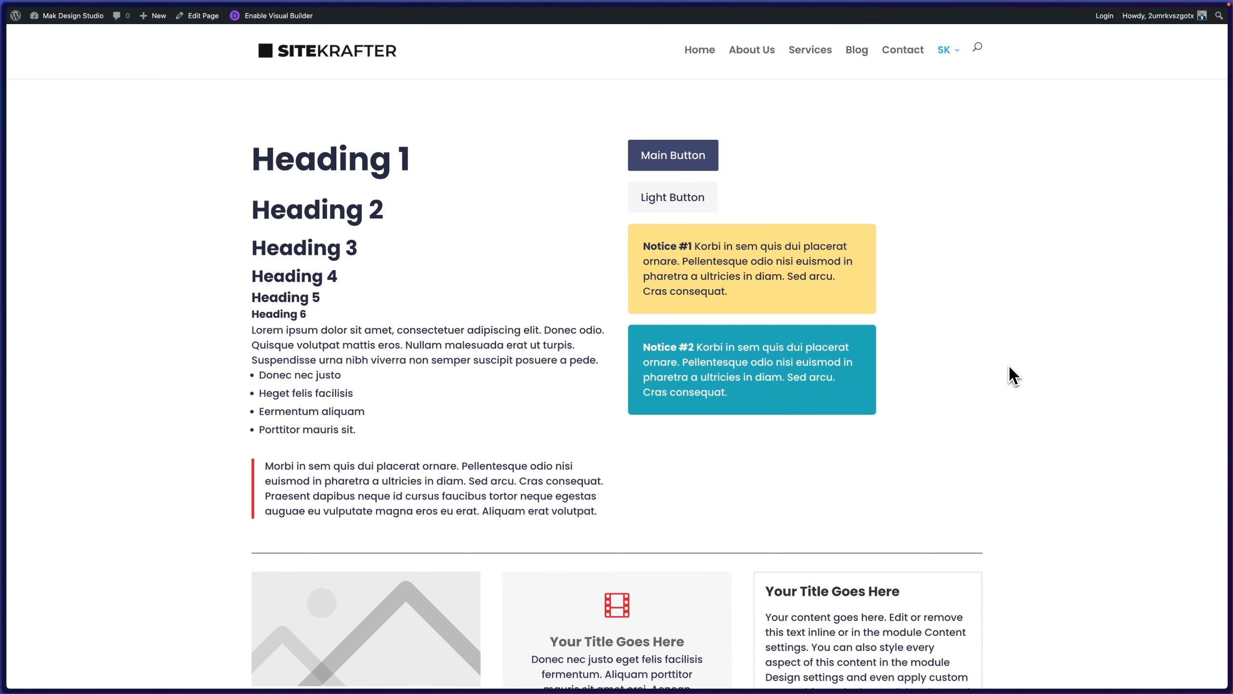
scroll(1009, 367, "down", 1)
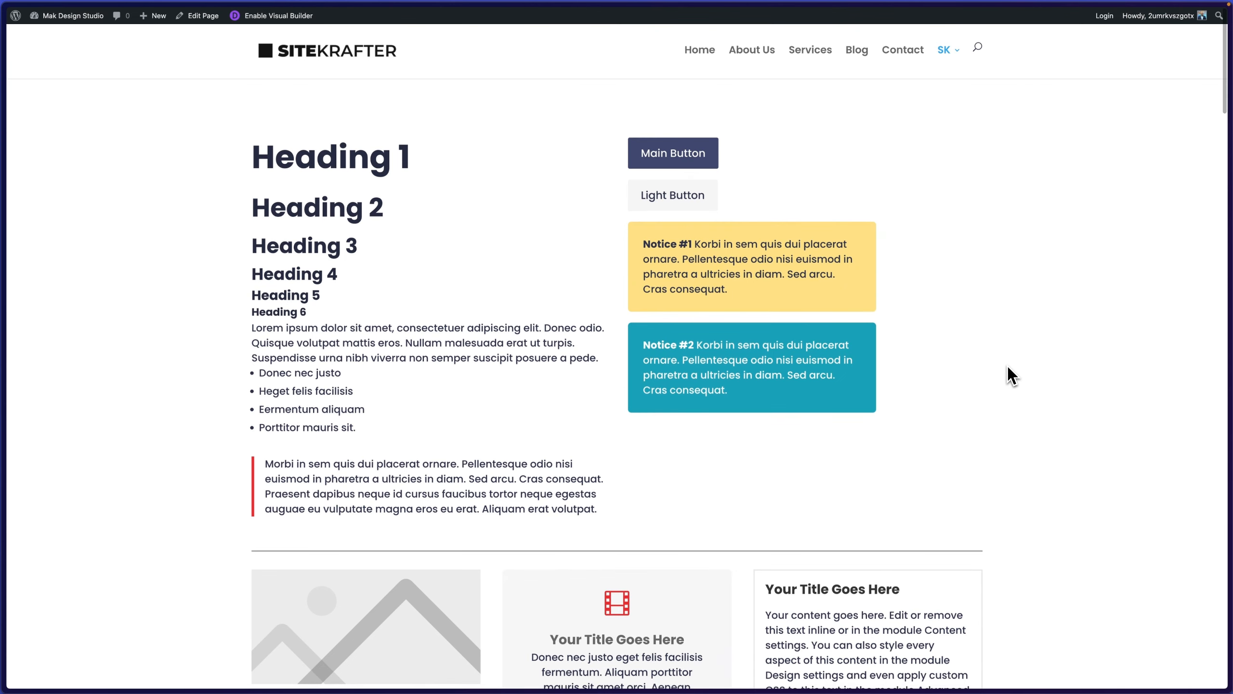
scroll(1007, 367, "down", 5)
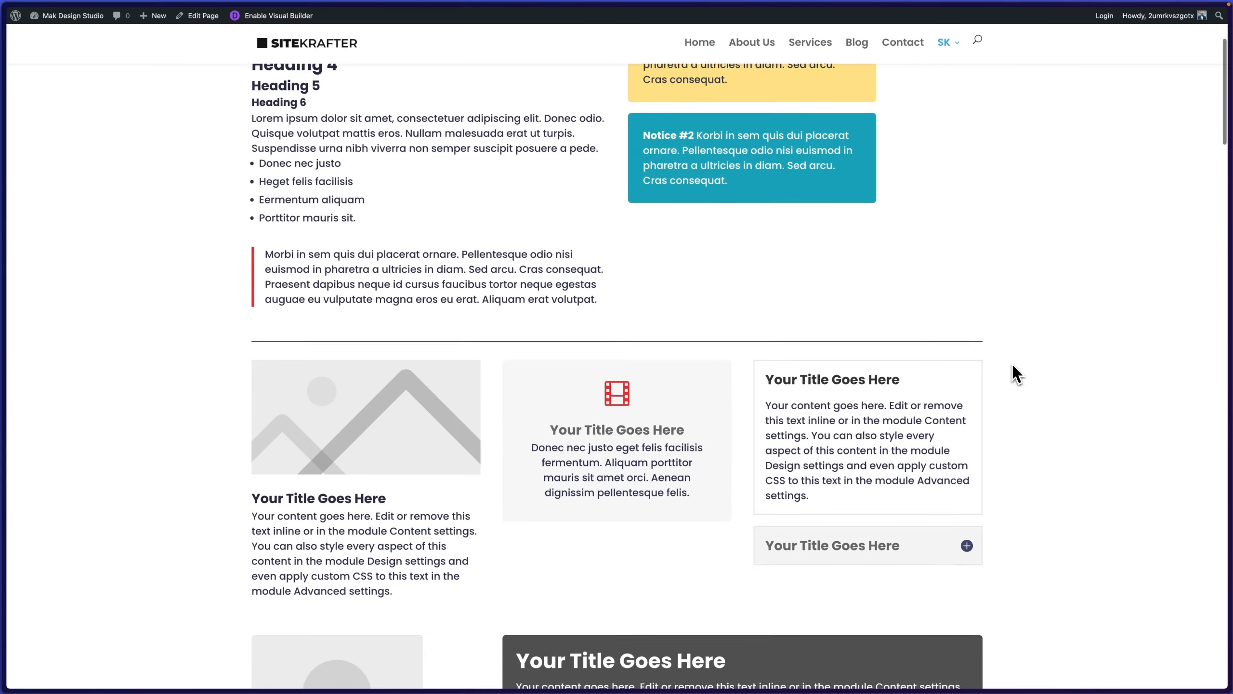
scroll(1013, 366, "down", 15)
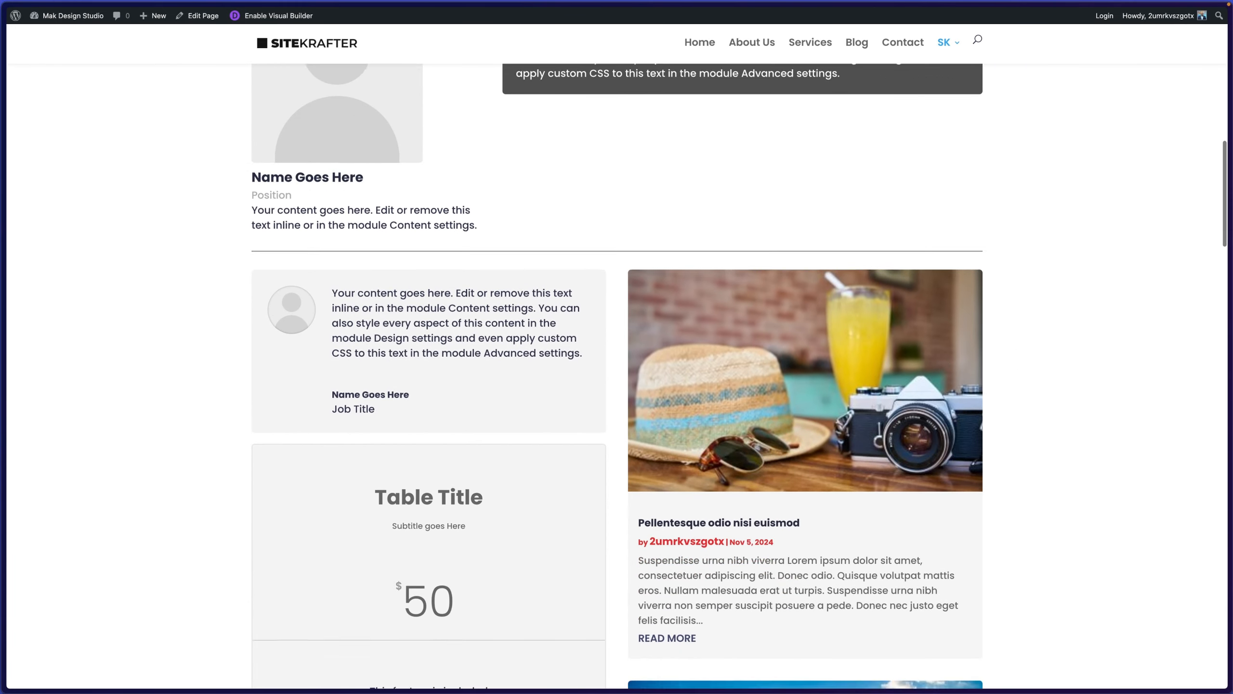
scroll(1013, 370, "down", 6)
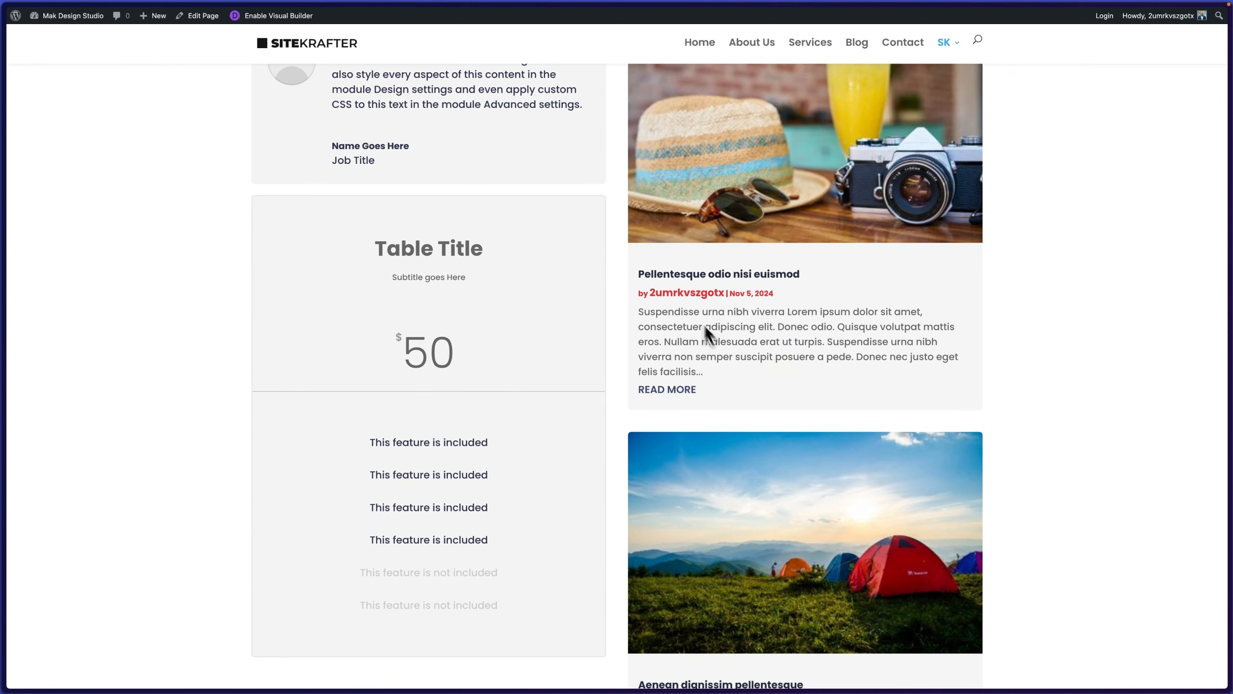
scroll(1102, 413, "down", 8)
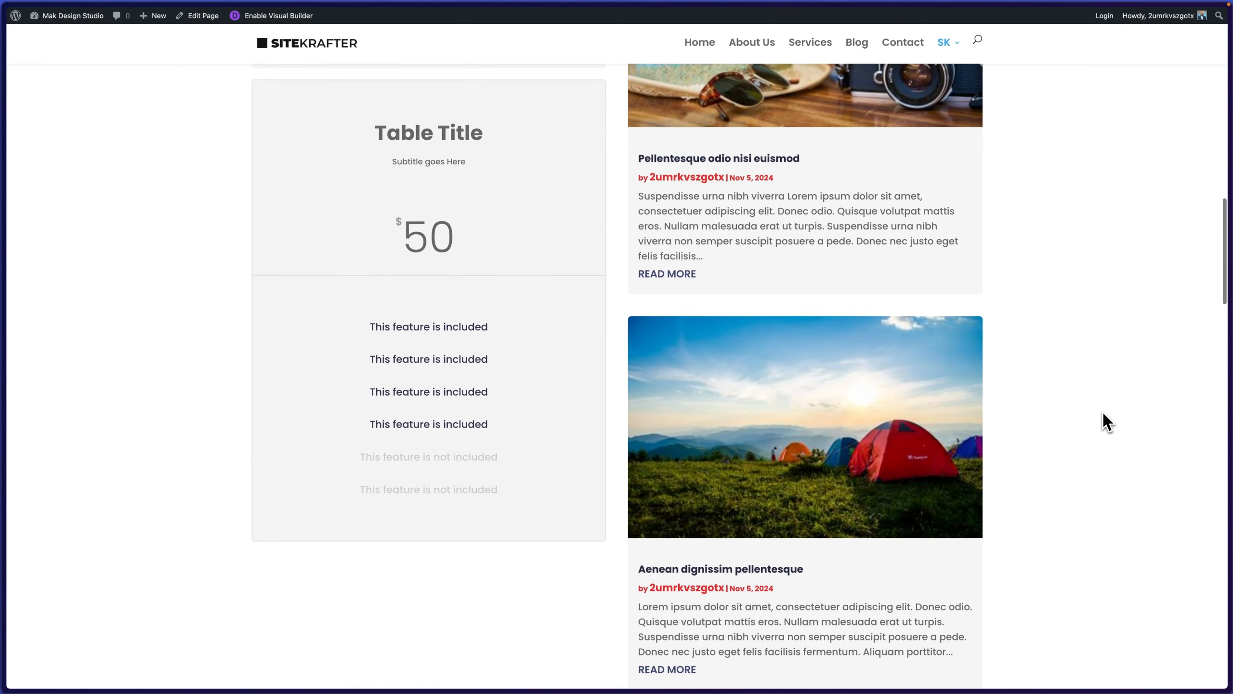
scroll(1102, 411, "down", 8)
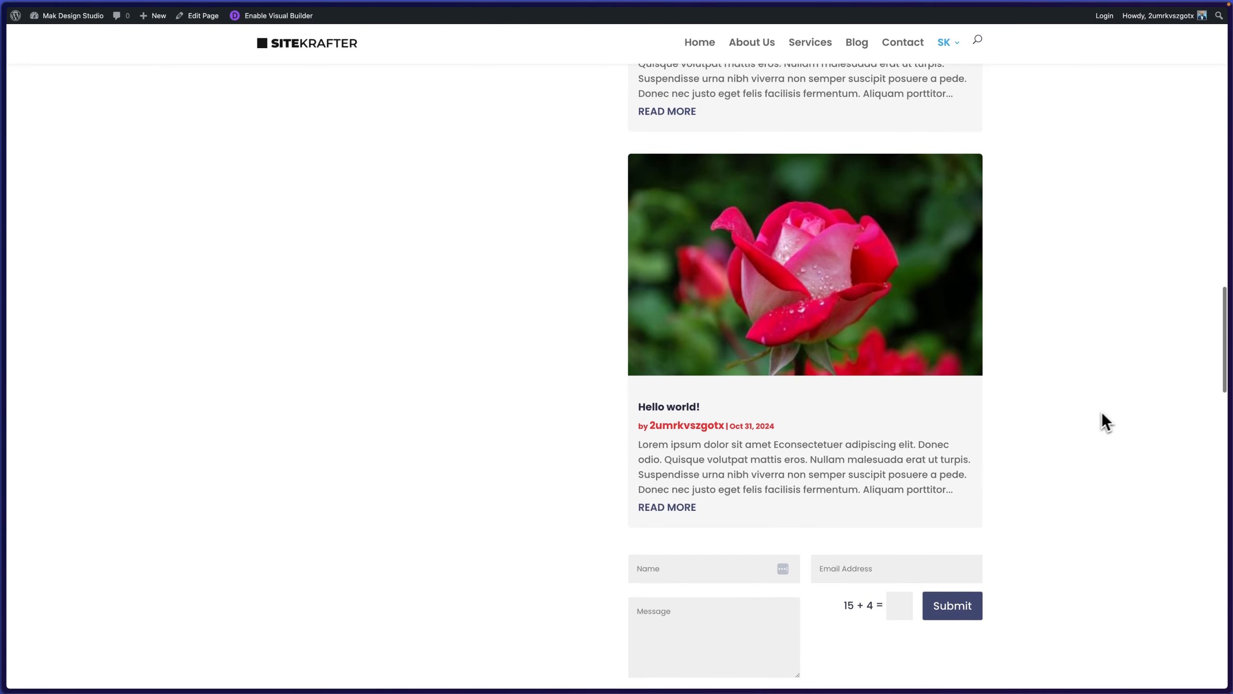
- Expand the first accordion item on the Presets page and examine the remaining modules, from tabs and counters to the dark image section
scroll(1052, 485, "down", 15)
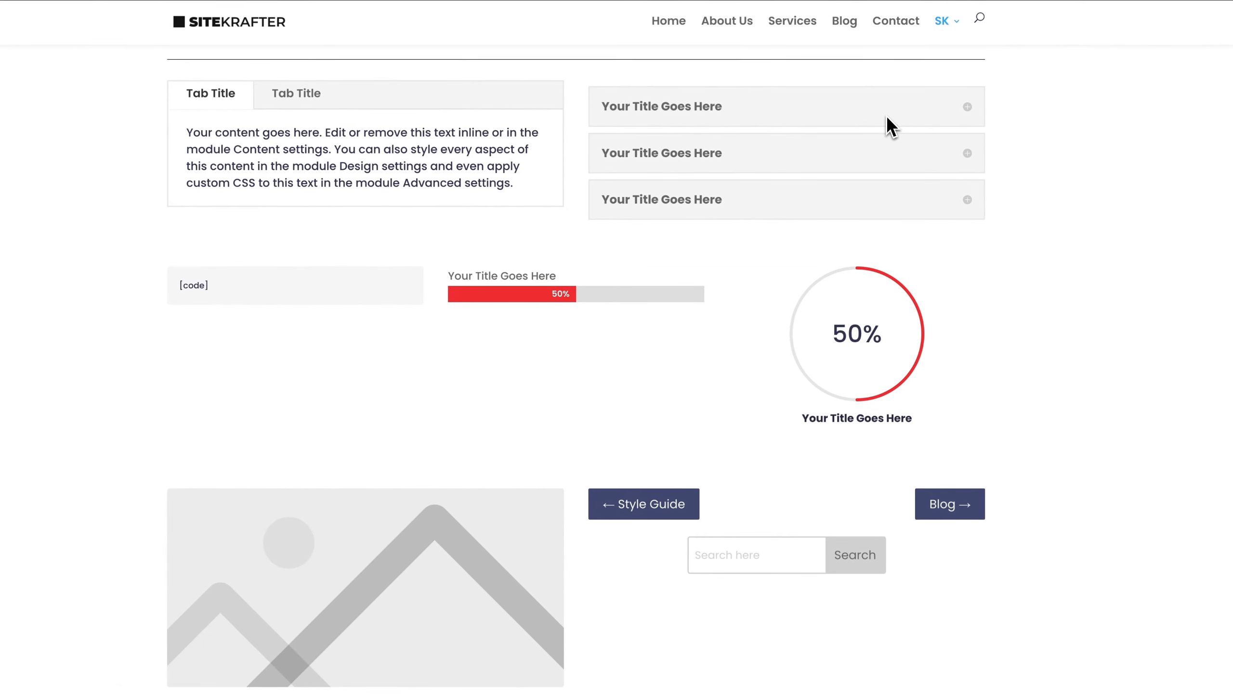
left_click(969, 118)
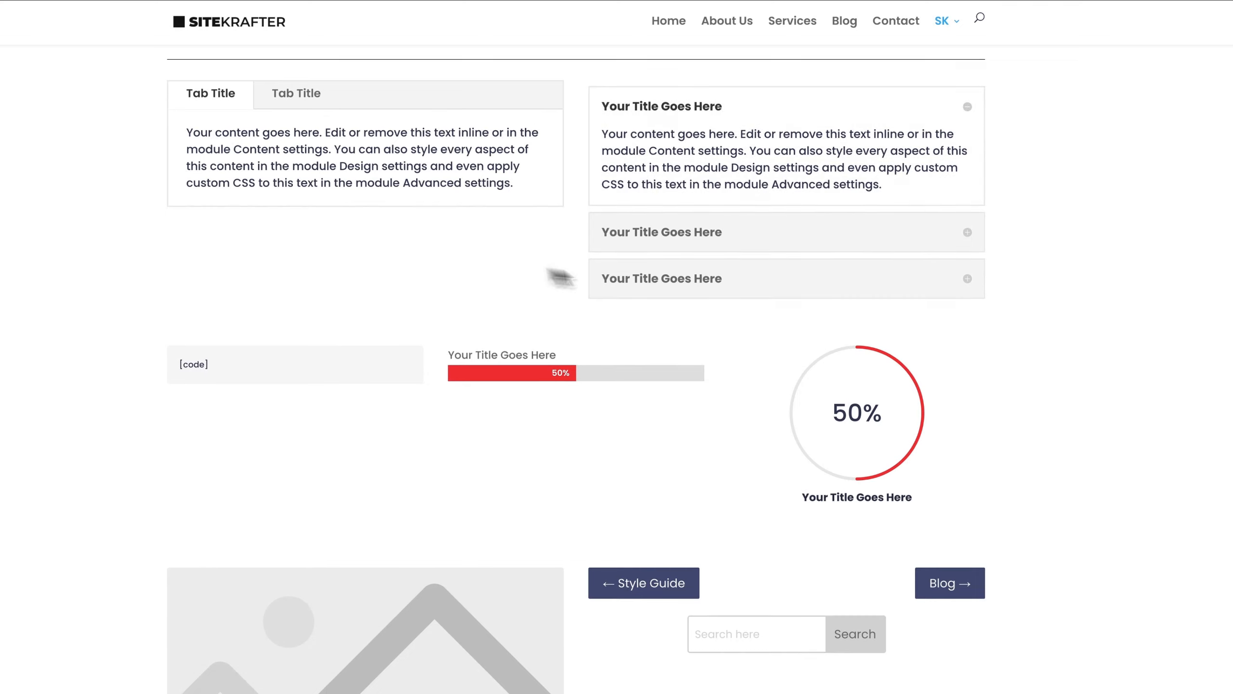
scroll(1072, 485, "down", 5)
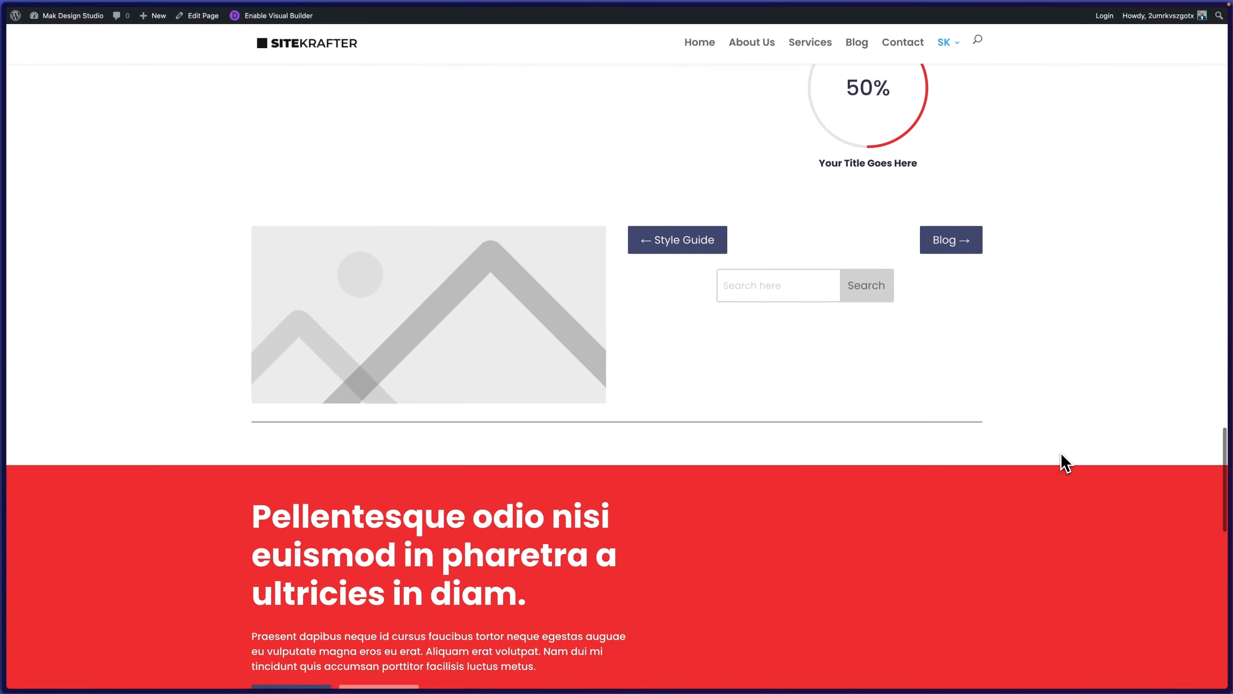
scroll(1061, 457, "down", 10)
scroll(1061, 454, "up", 2)
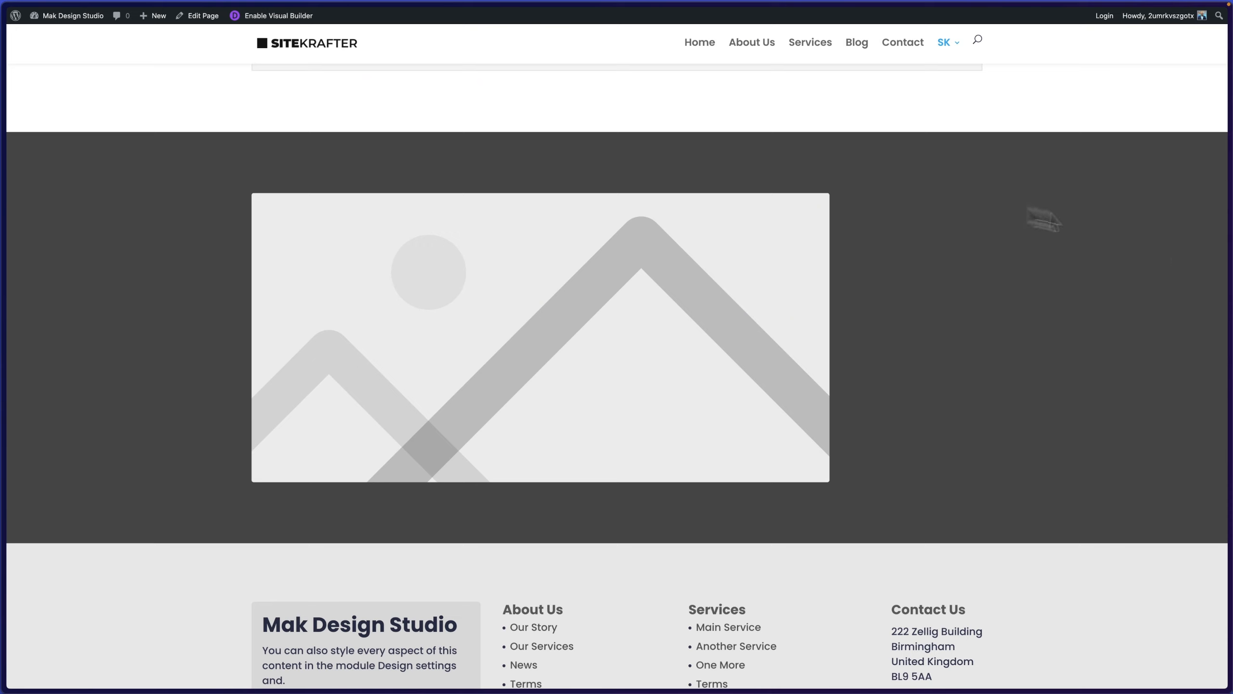
scroll(1139, 342, "up", 20)
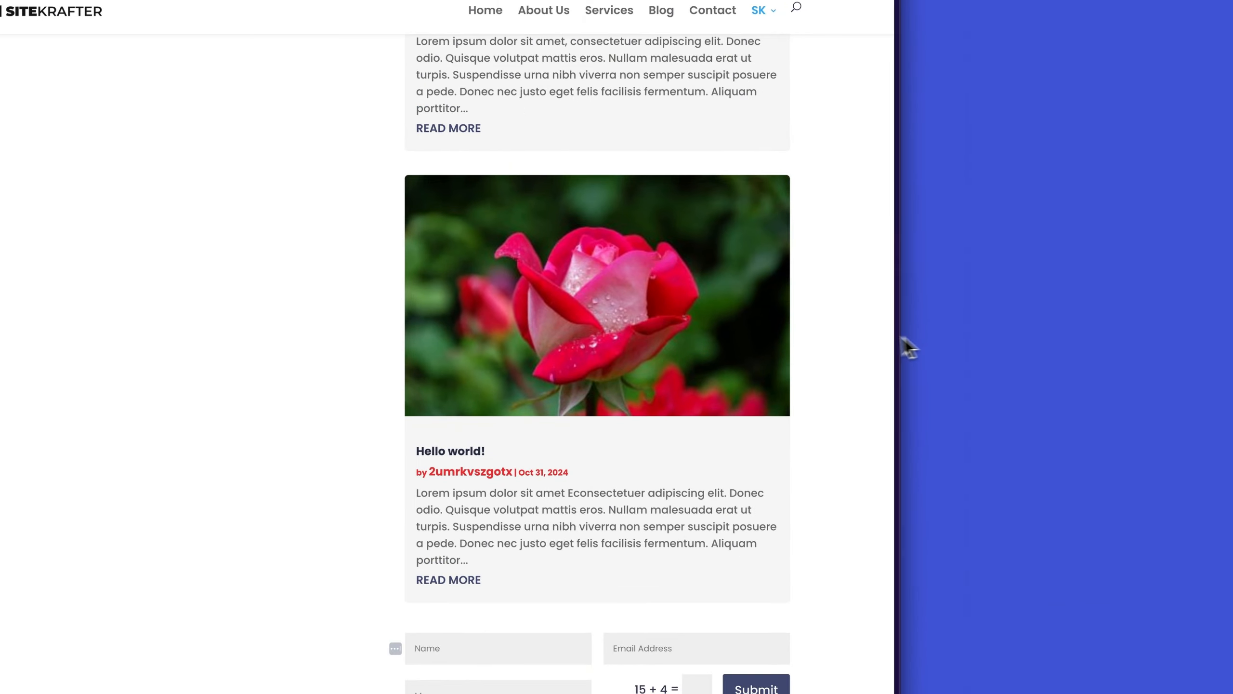
- Narrow the browser window to phone width and examine how the preset modules adapt, from the headings down to the contact form
left_click_drag(901, 337, 121, 304)
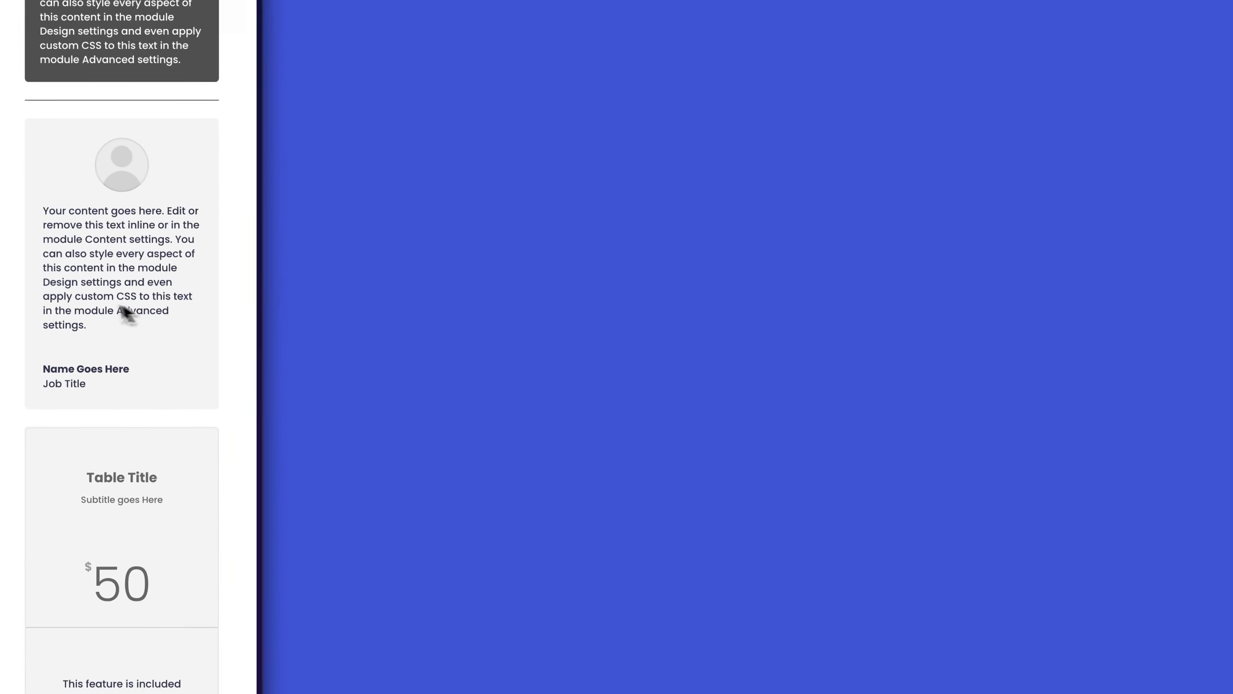
scroll(133, 308, "up", 1)
scroll(135, 308, "up", 15)
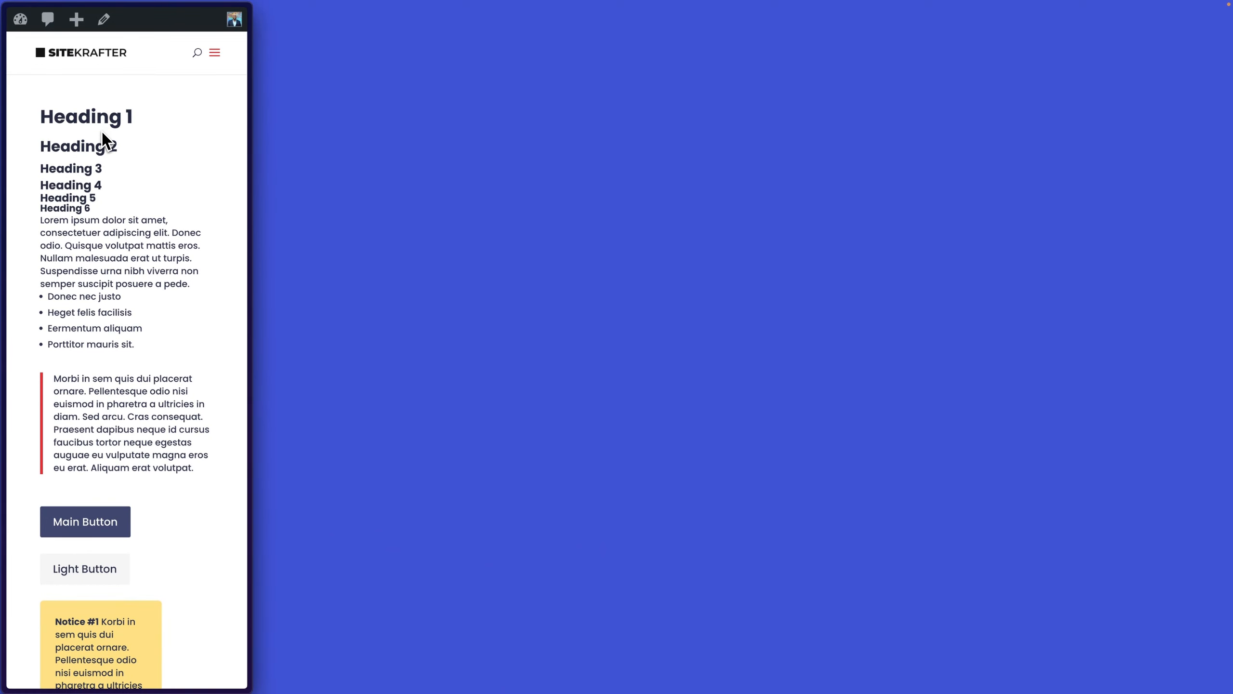
scroll(130, 280, "down", 6)
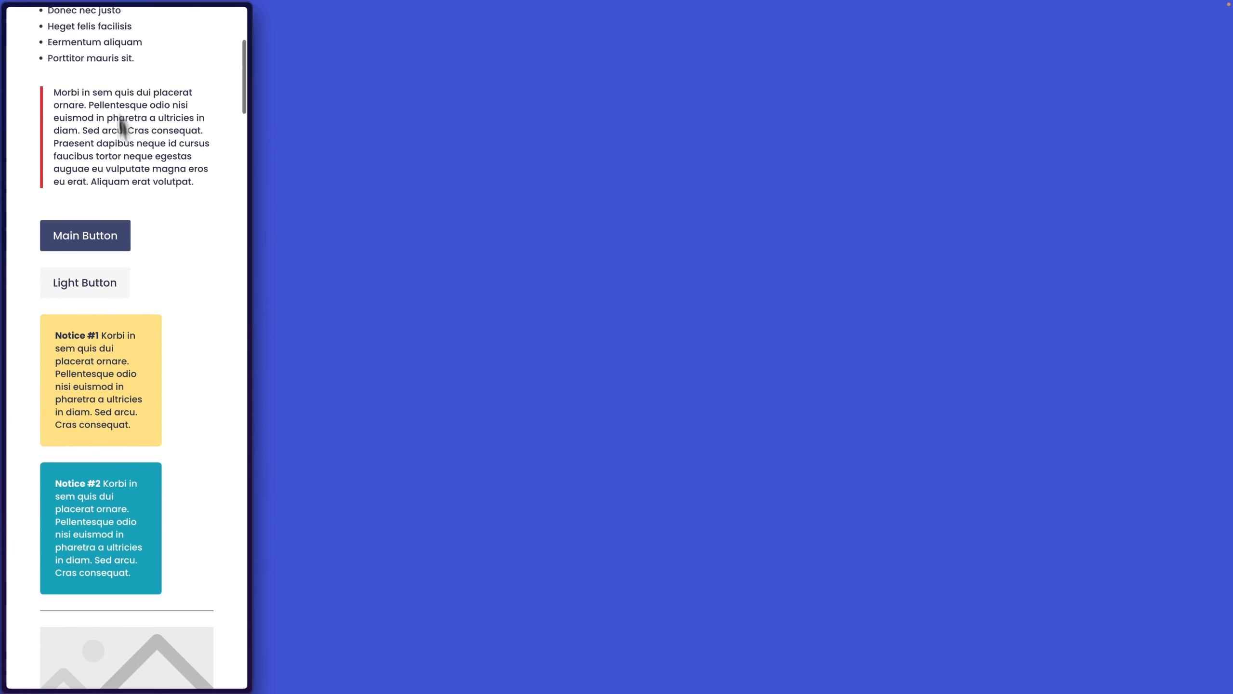
scroll(135, 160, "down", 10)
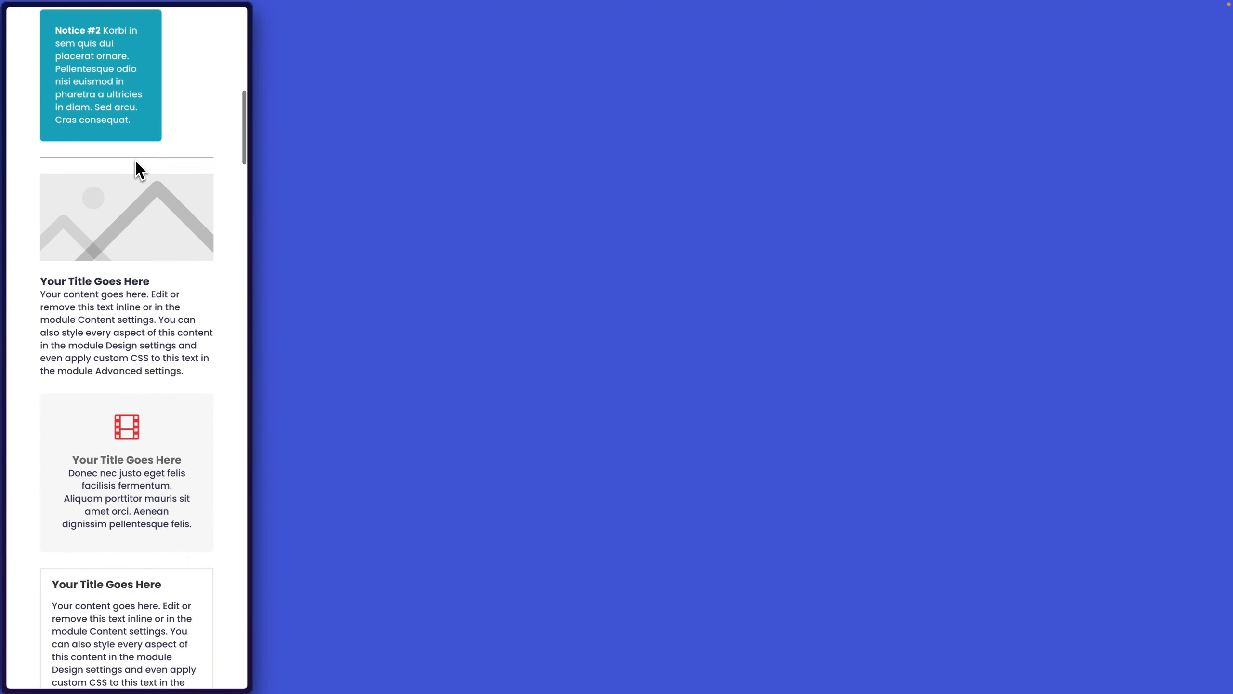
scroll(166, 212, "down", 12)
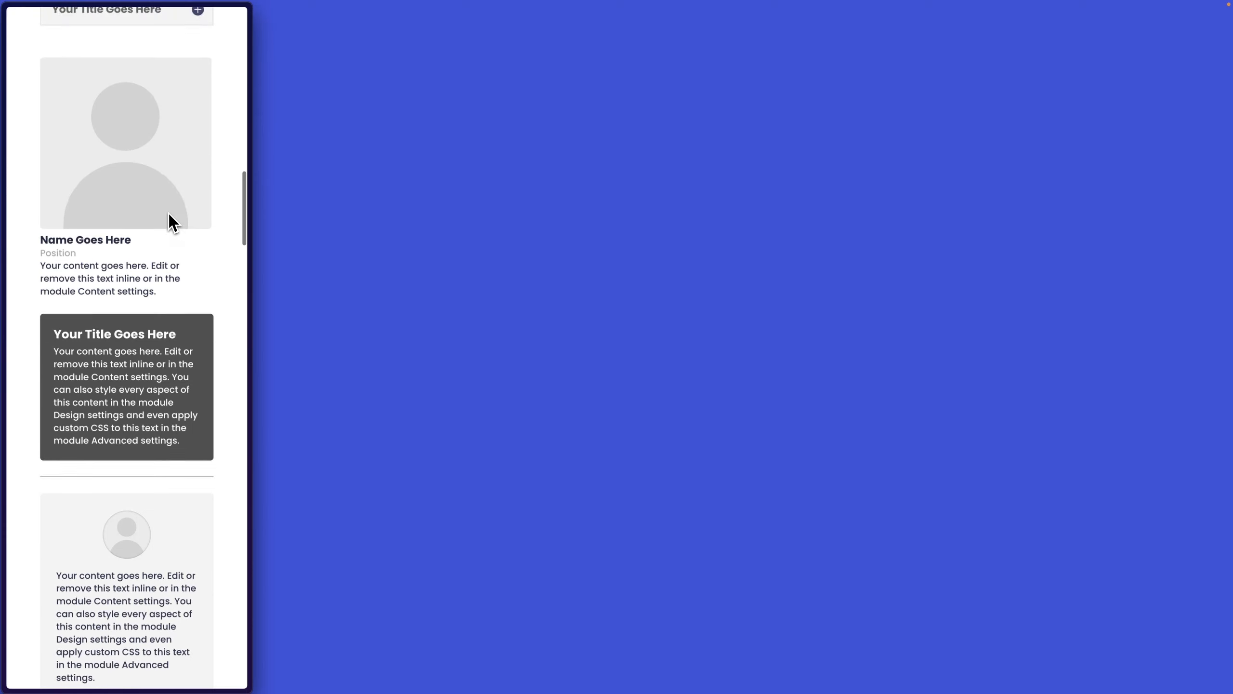
scroll(169, 213, "down", 6)
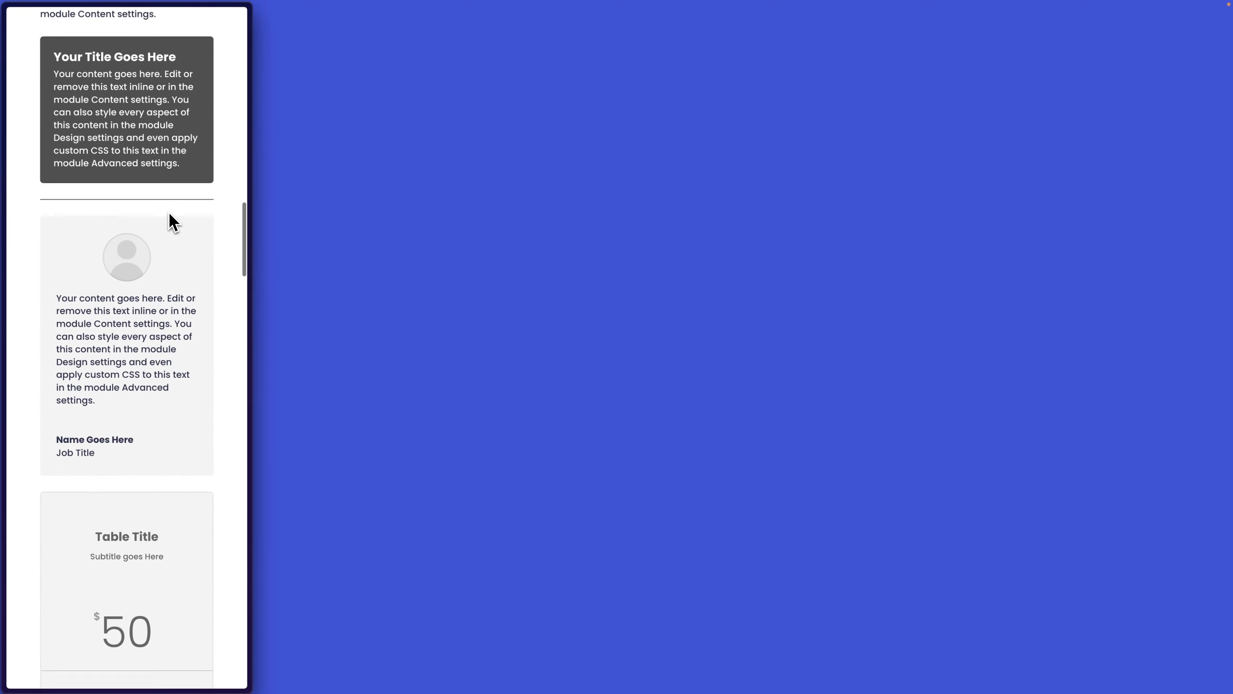
scroll(169, 218, "down", 9)
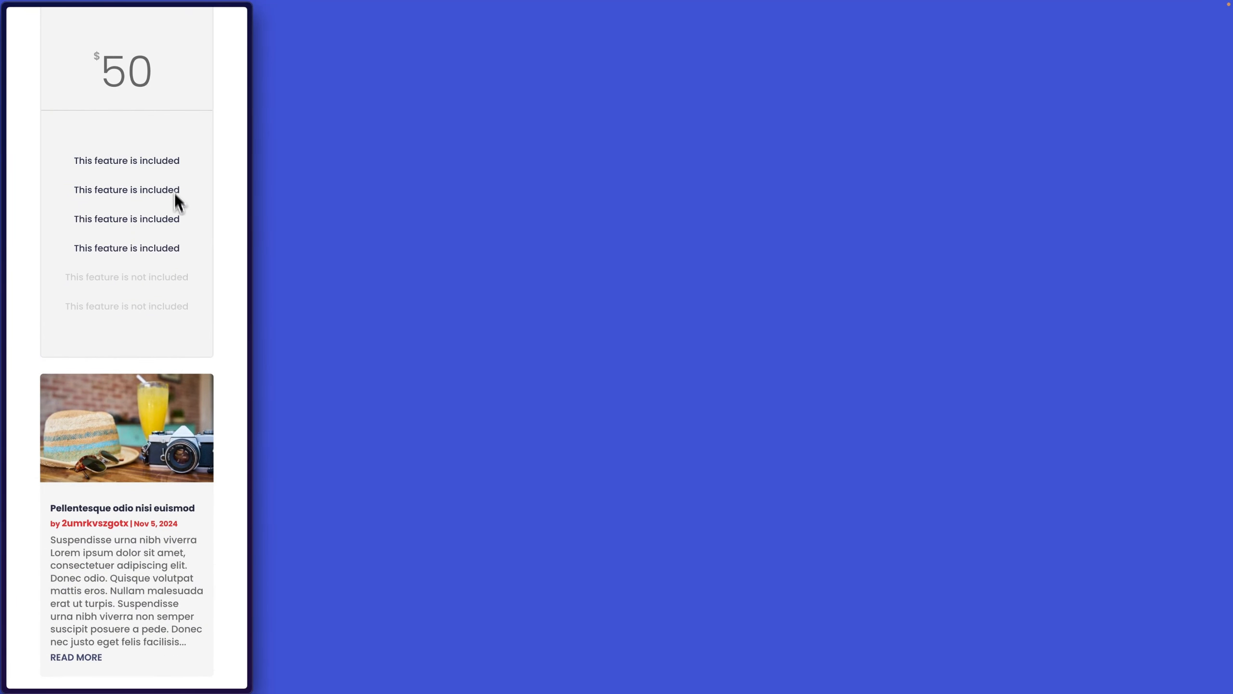
scroll(174, 205, "down", 3)
scroll(181, 227, "down", 13)
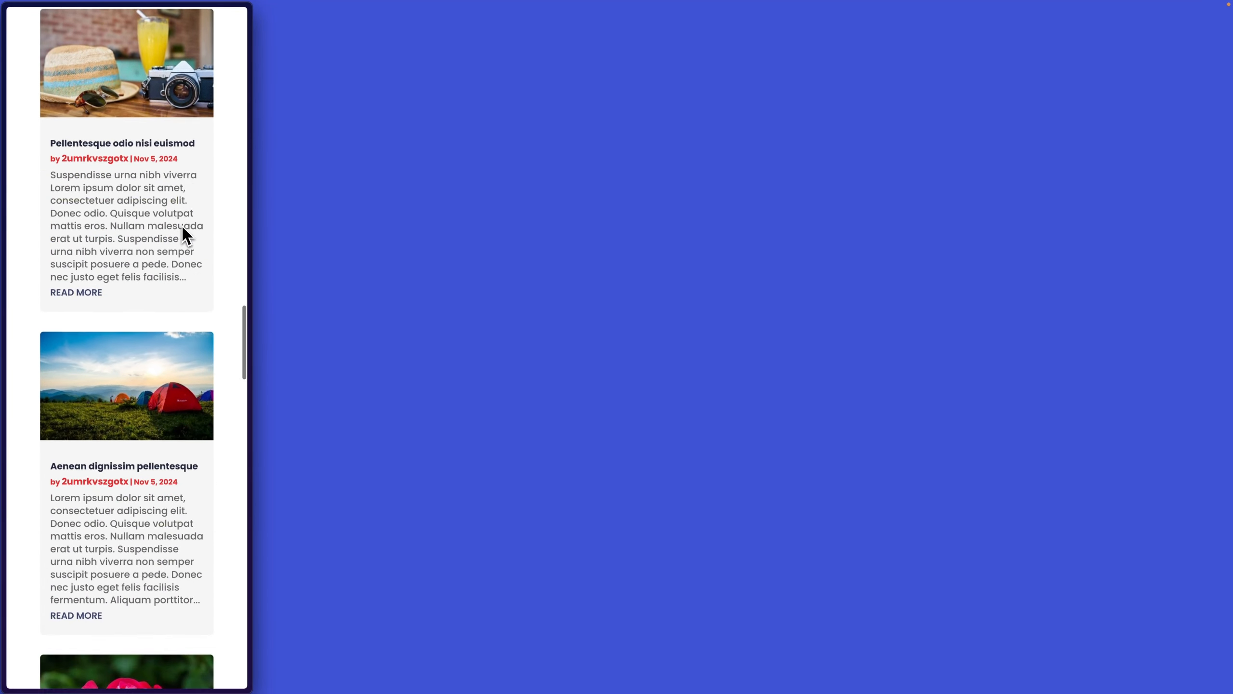
scroll(183, 226, "down", 12)
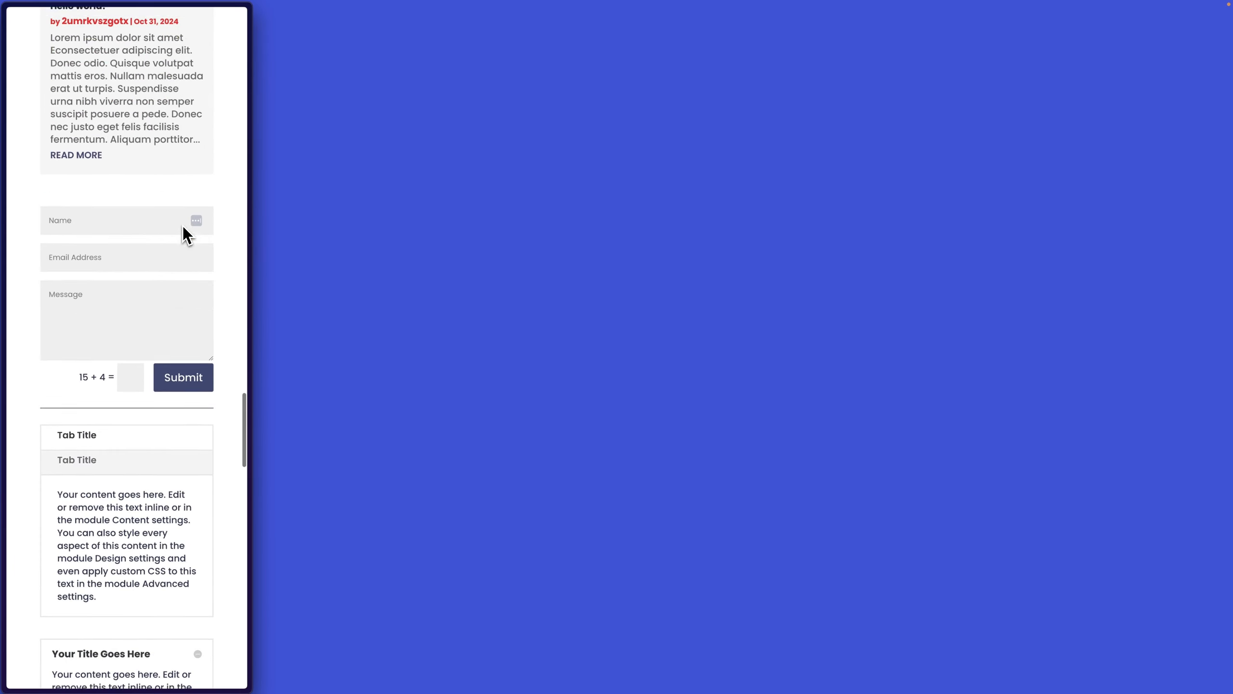
scroll(184, 228, "down", 3)
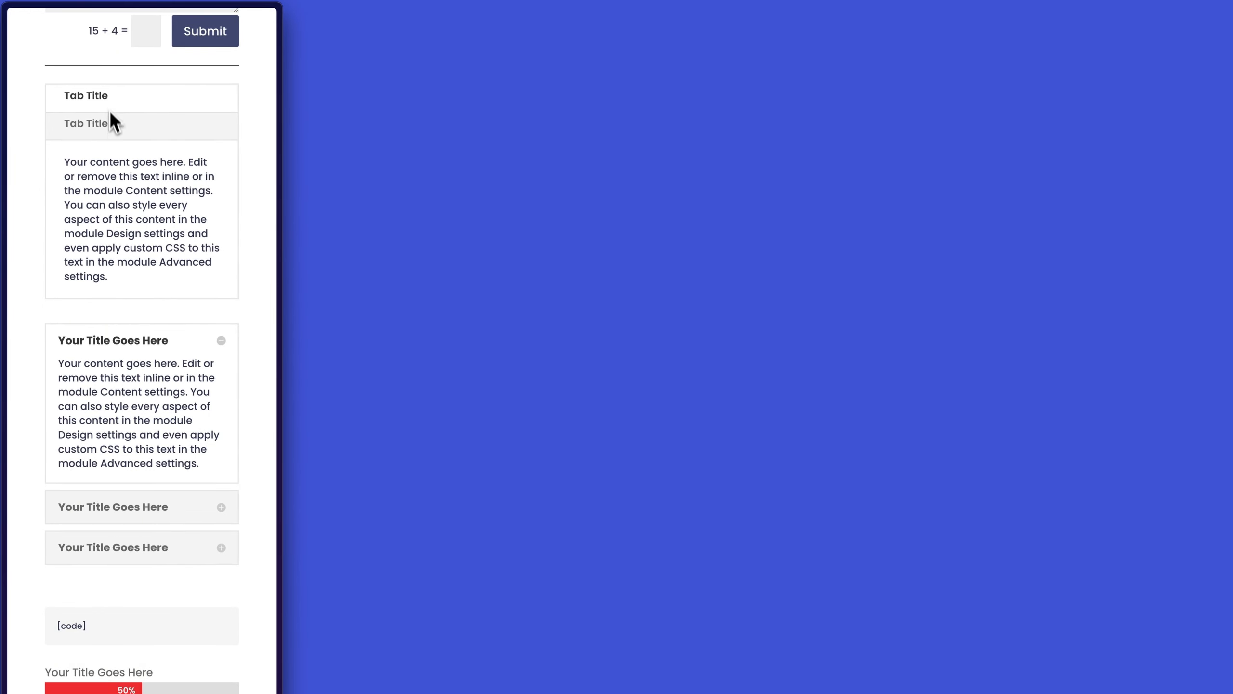
- Switch the tabs module to its second tab at phone width and examine the modules below it down to the footer
left_click(109, 126)
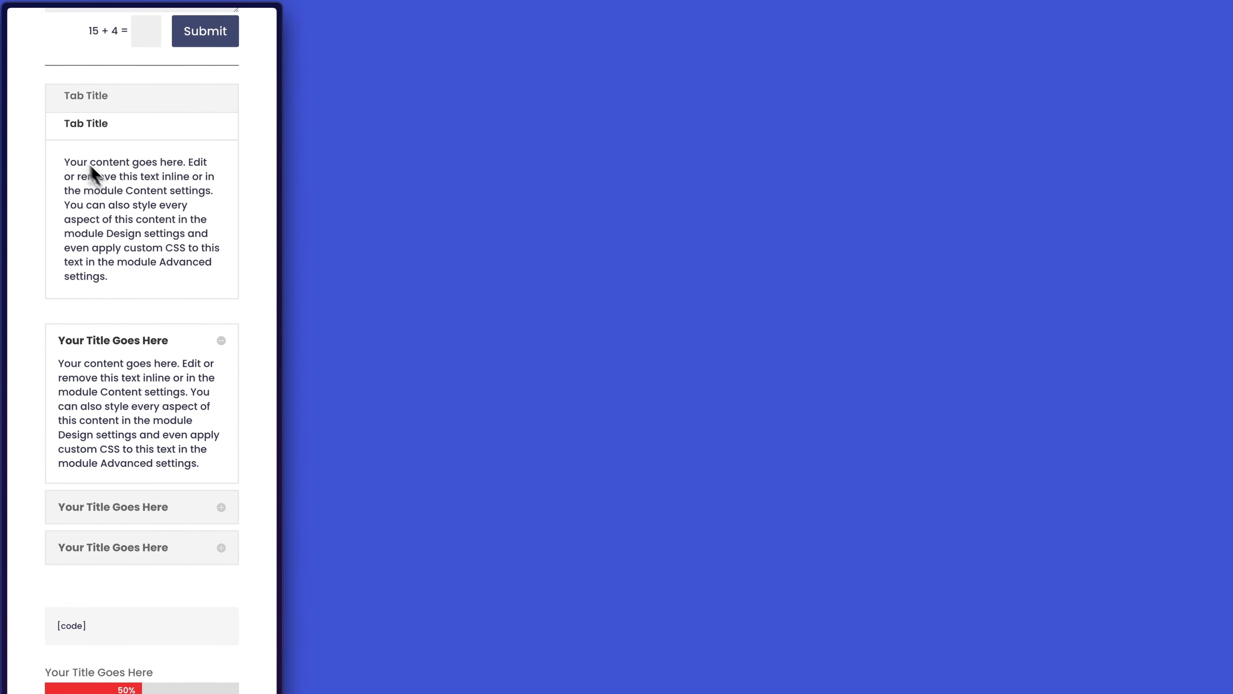
scroll(243, 223, "down", 5)
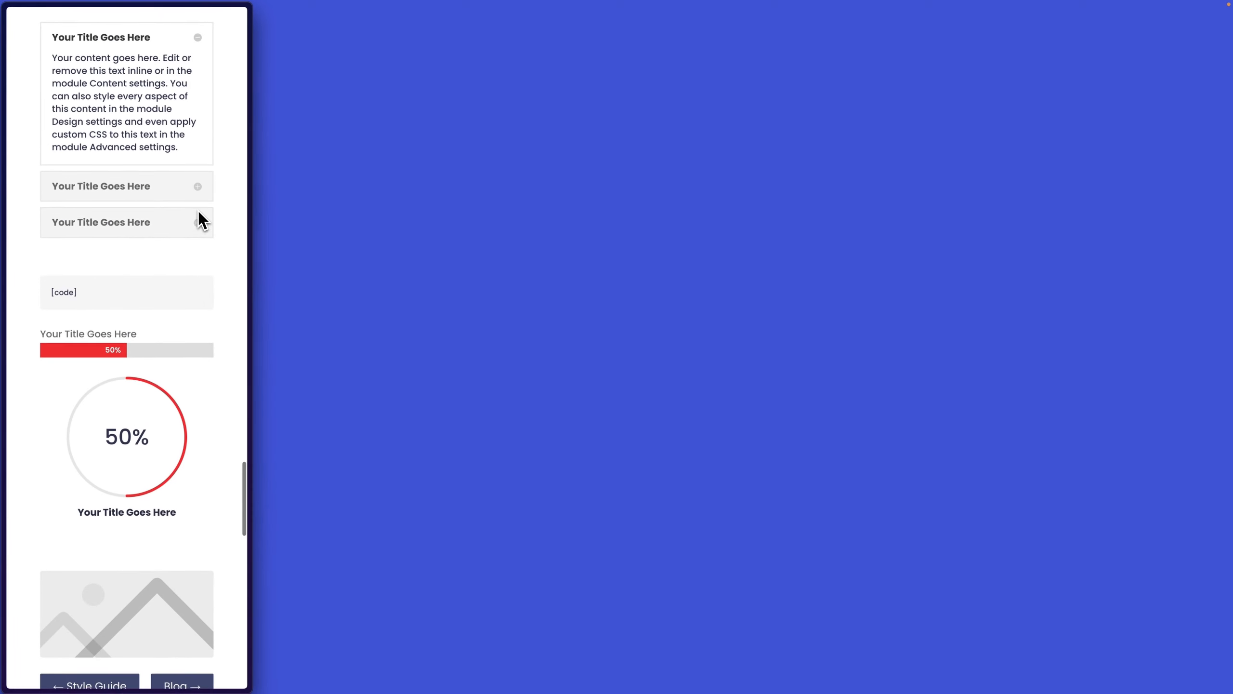
scroll(198, 212, "down", 9)
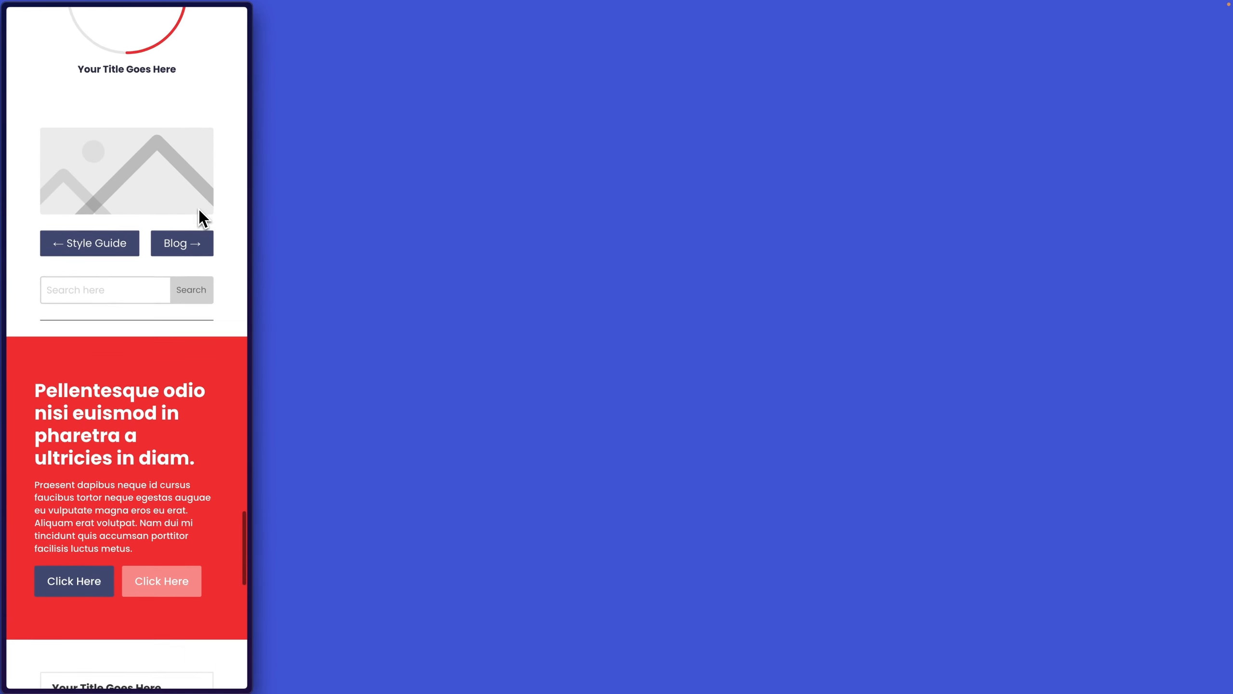
scroll(198, 209, "down", 4)
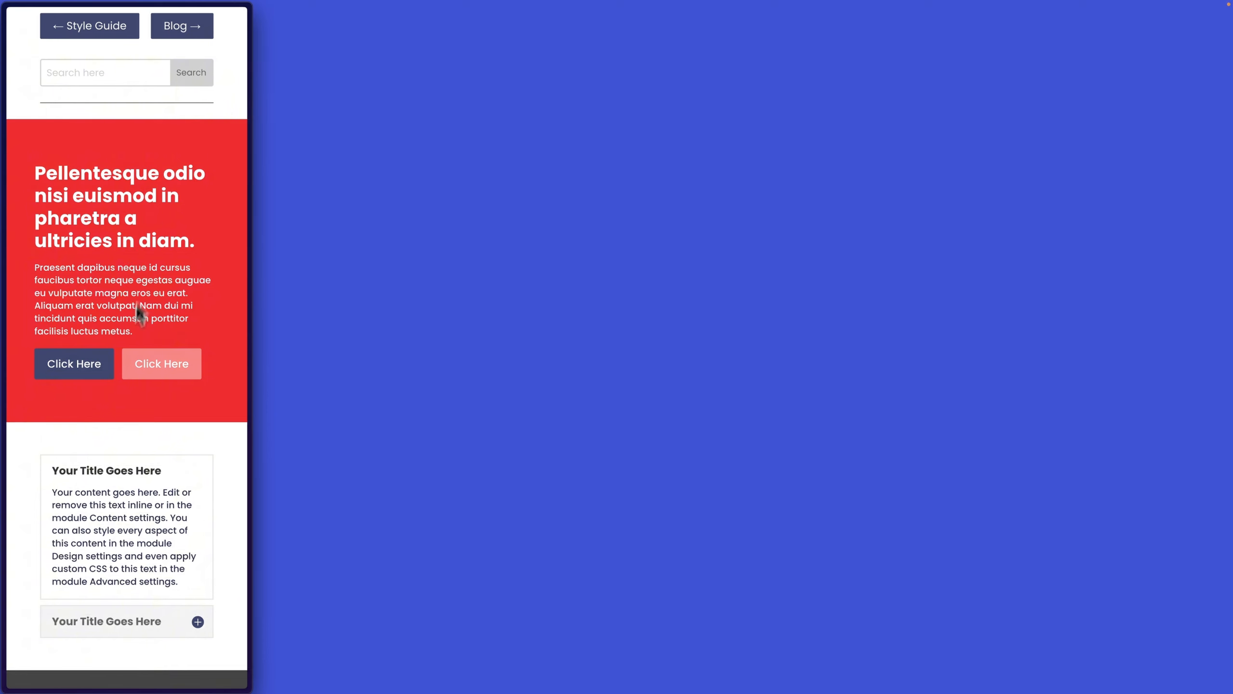
scroll(222, 384, "down", 11)
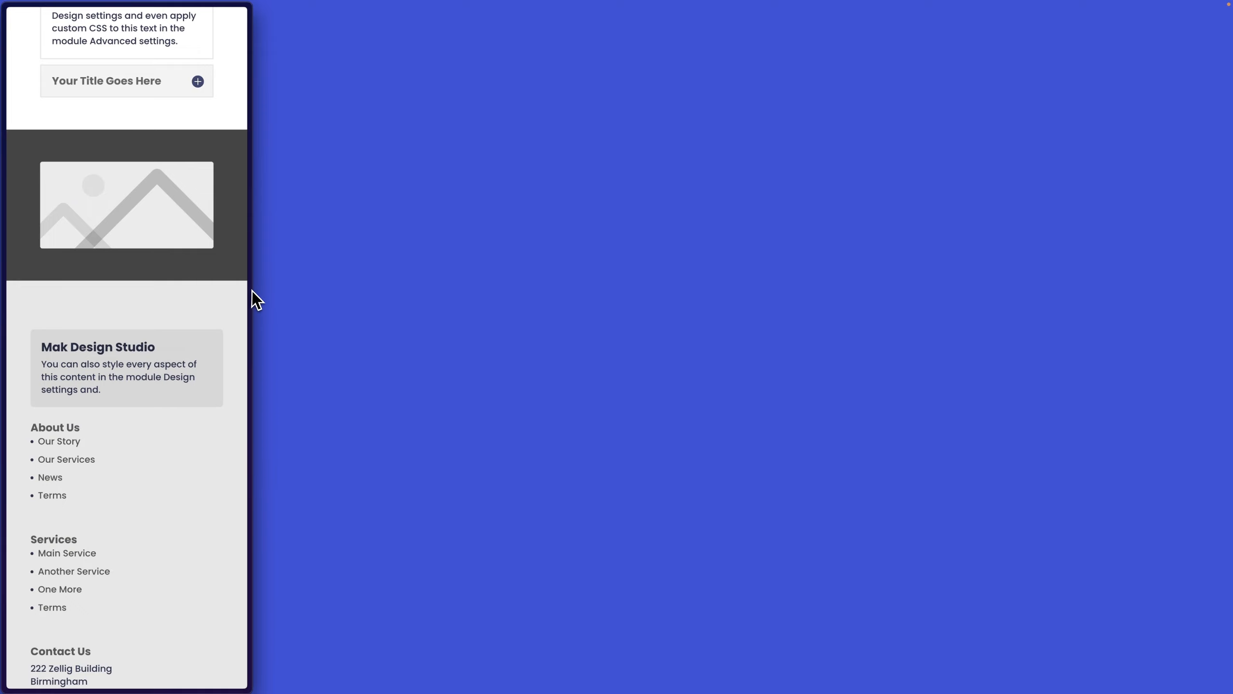
- Widen the browser window back to desktop width and review the Presets page upward from the lower sections
left_click_drag(250, 289, 1082, 355)
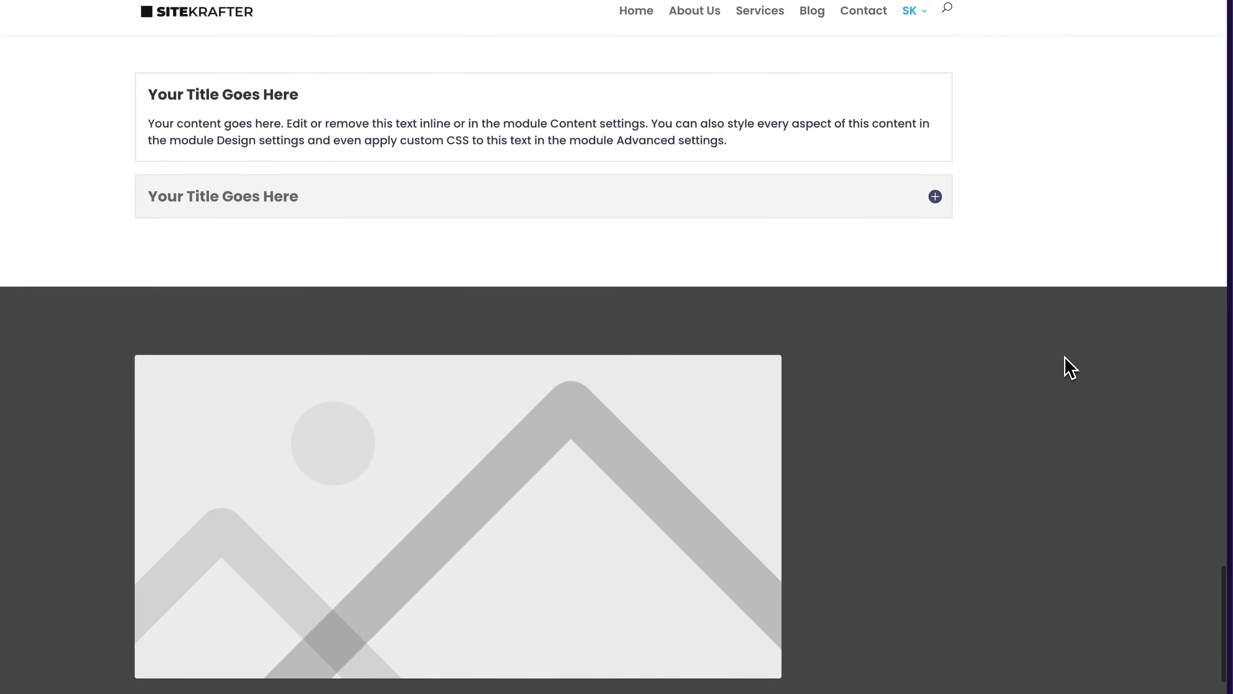
scroll(1065, 356, "up", 20)
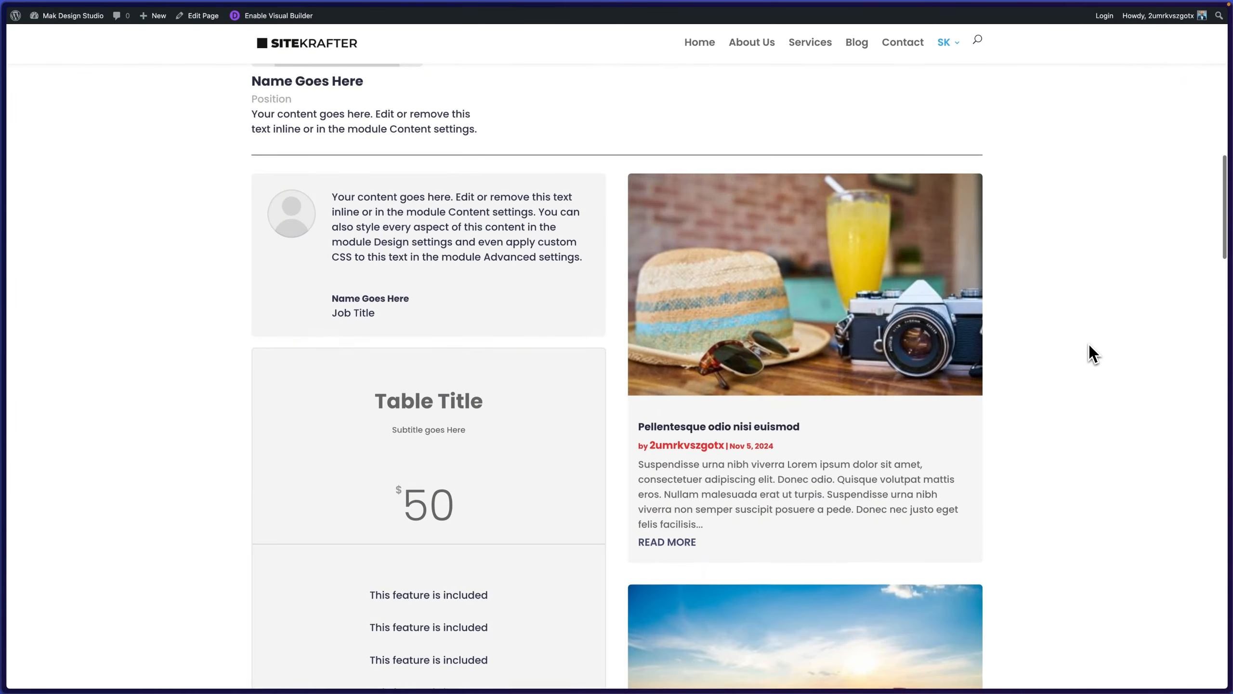
scroll(1088, 345, "up", 20)
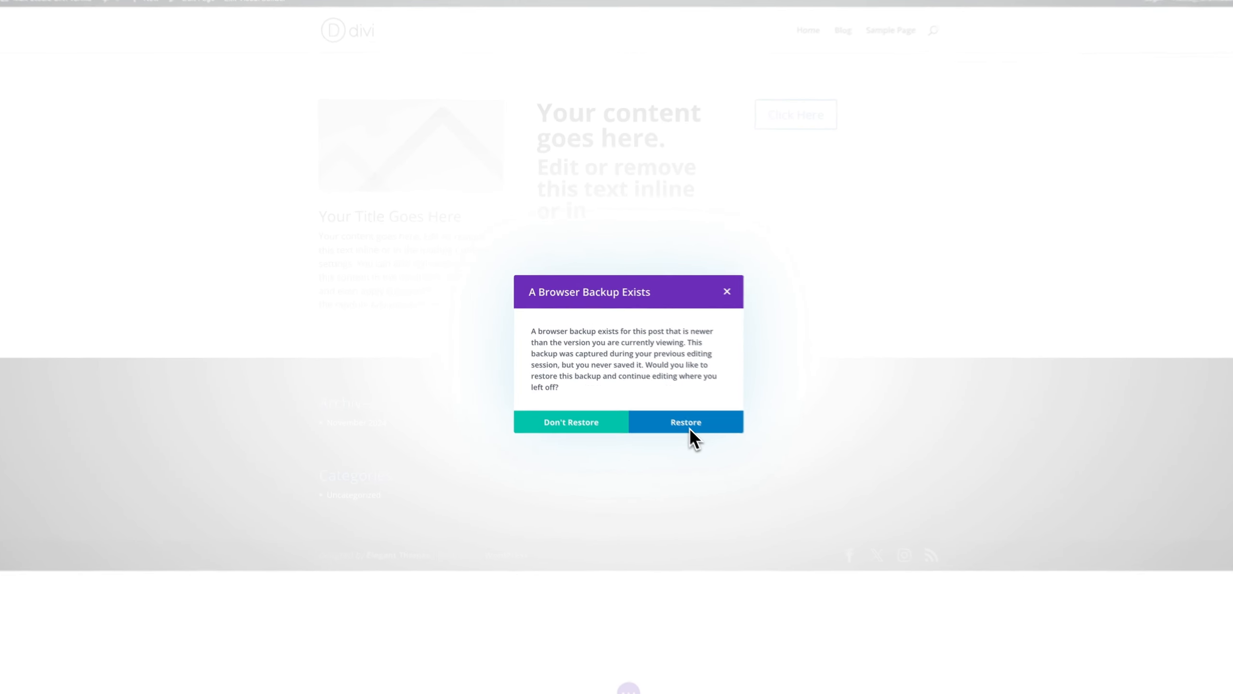
- On the standard Divi page, restore the browser backup and add a three-column row with an Accordion module in its first column
left_click(673, 414)
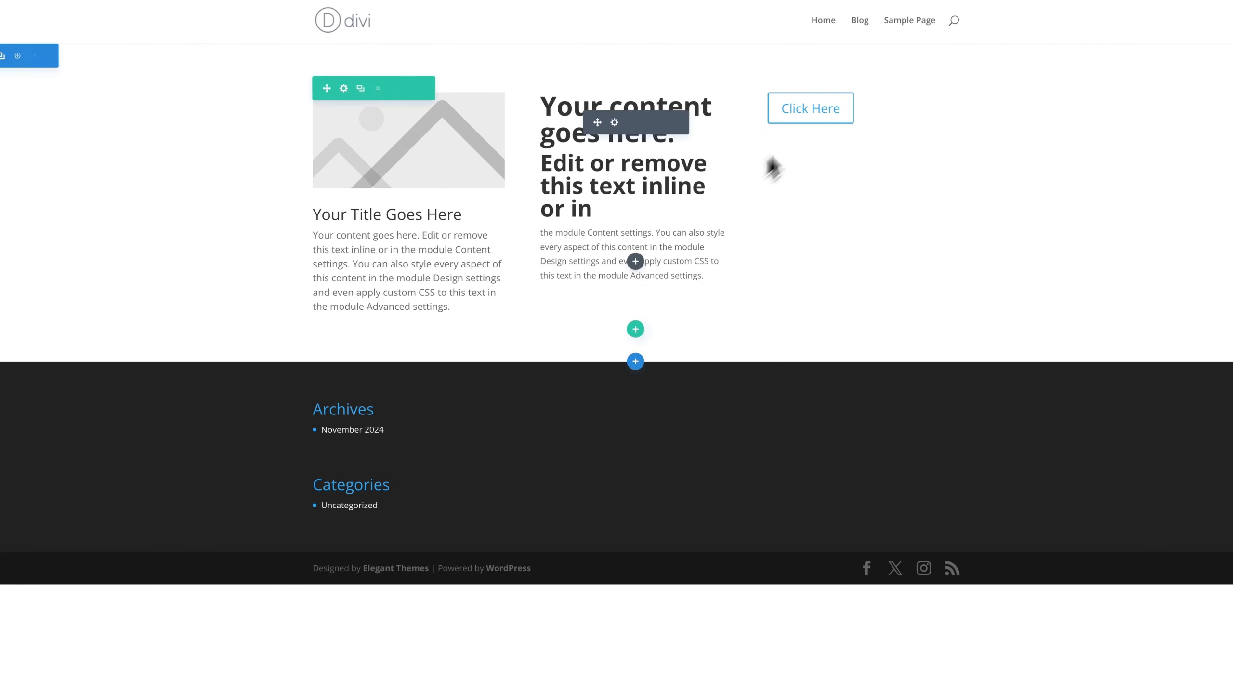
left_click(637, 330)
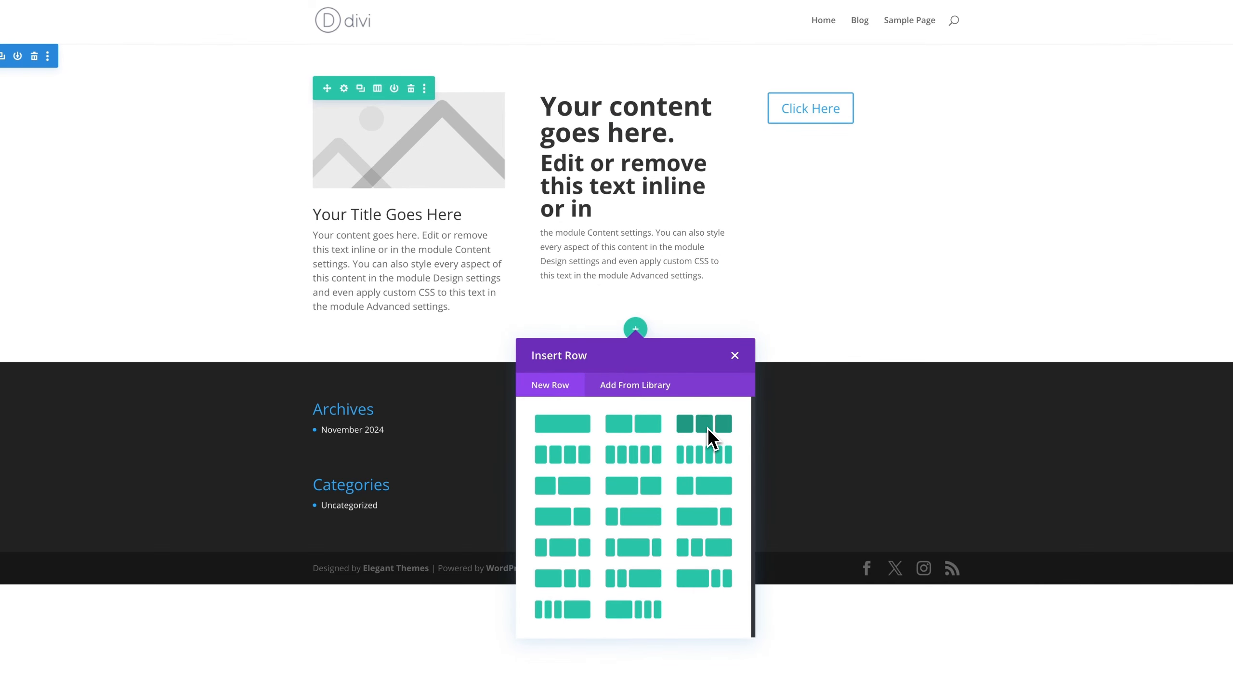
left_click(707, 428)
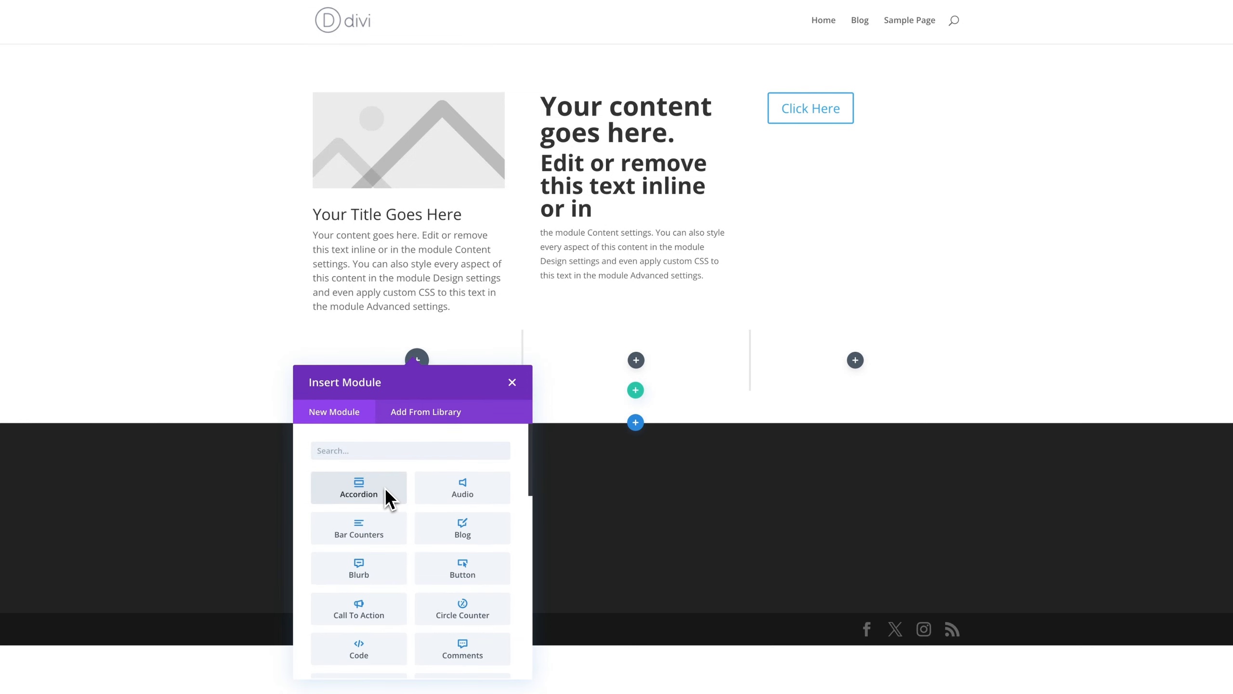
left_click(384, 487)
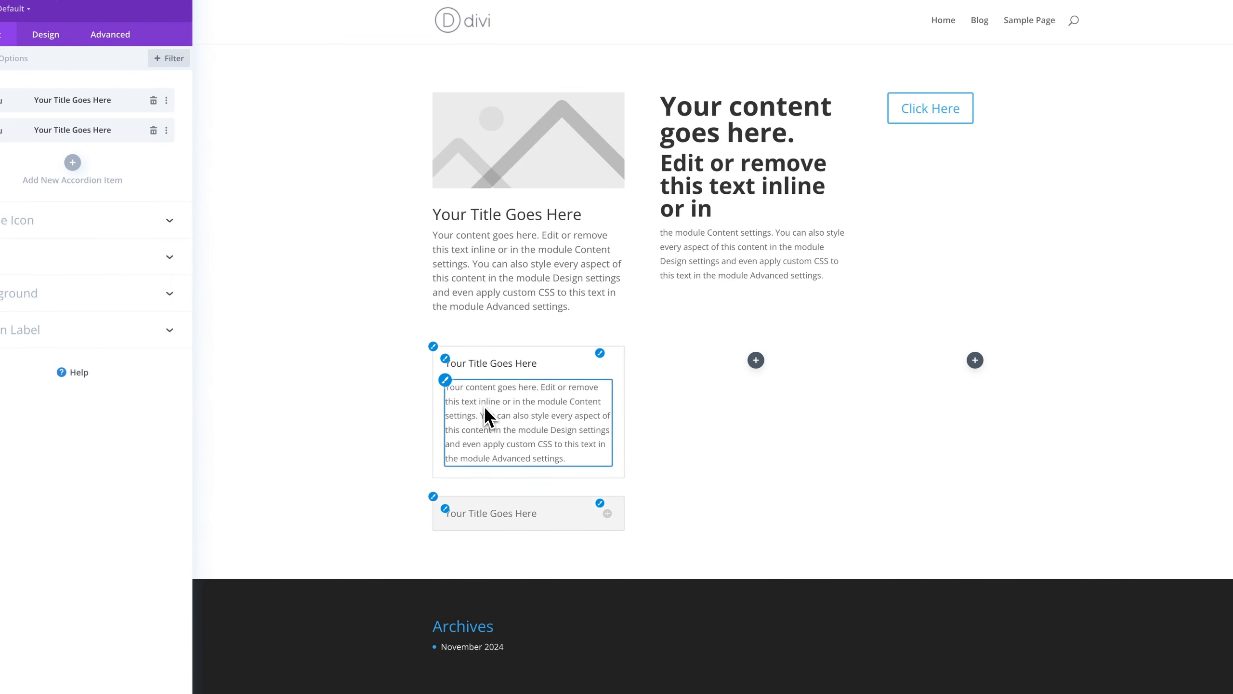
- Set the accordion's body text size to 16px and its title font weight to Bold, and save the module settings
left_click(446, 380)
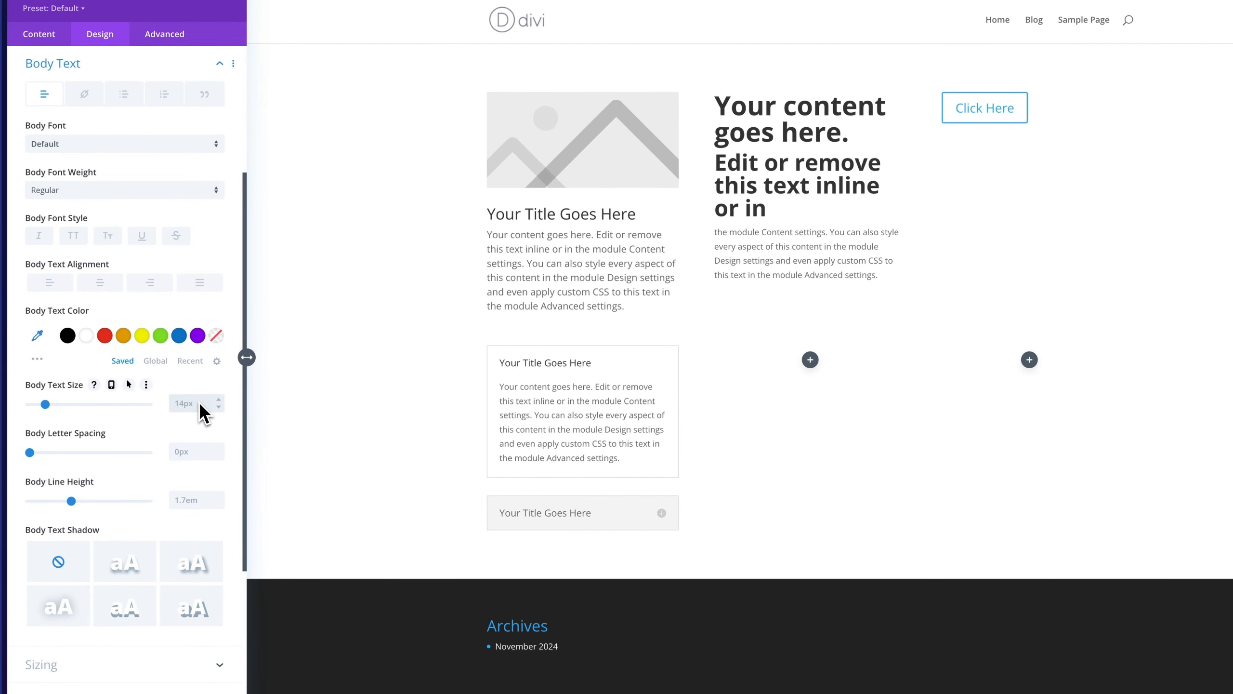
type("16")
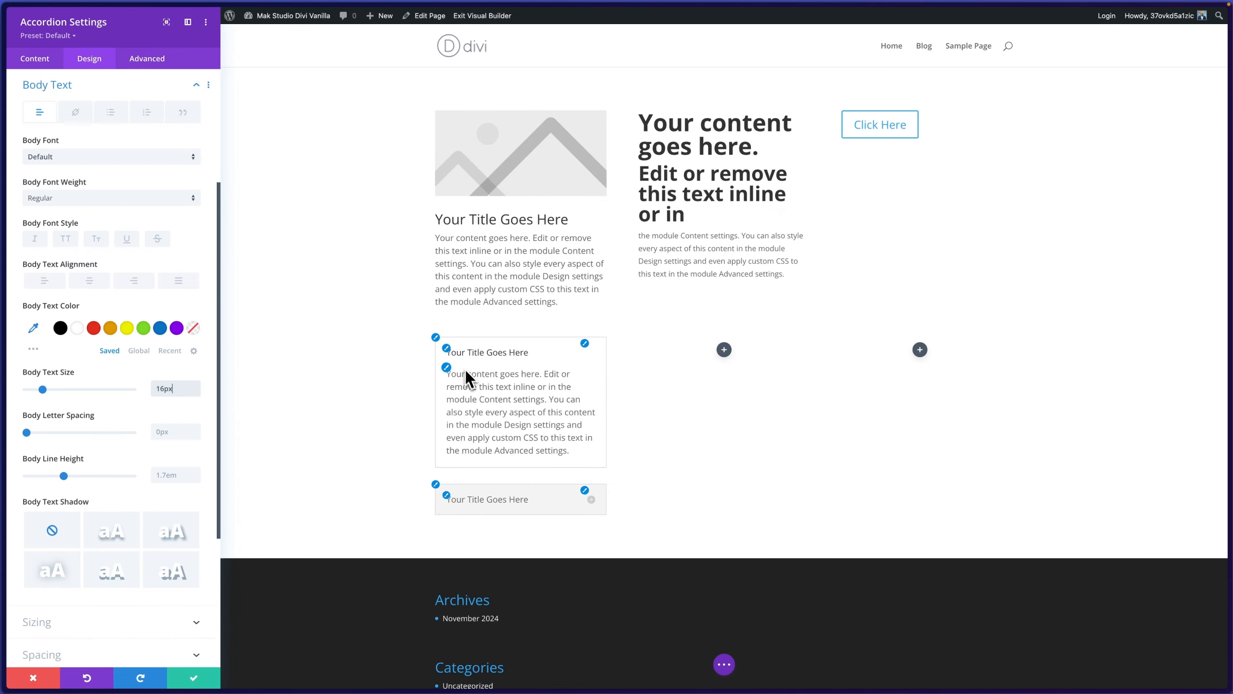
left_click(481, 328)
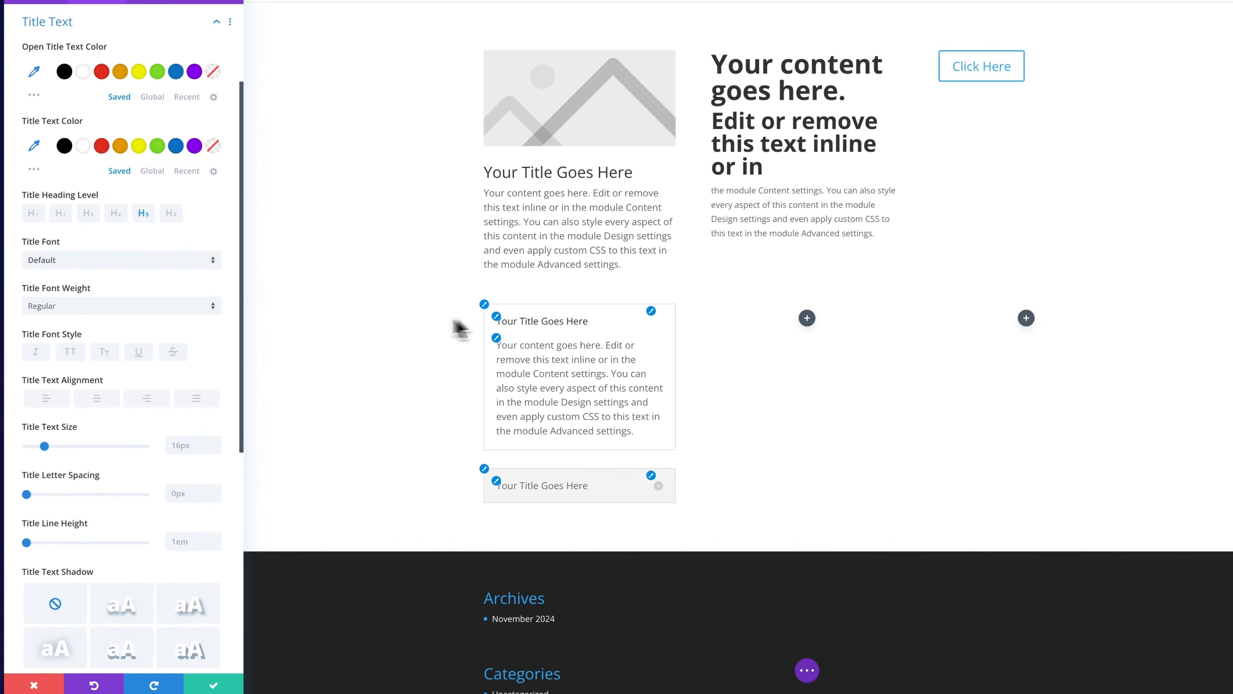
left_click(65, 317)
left_click(92, 454)
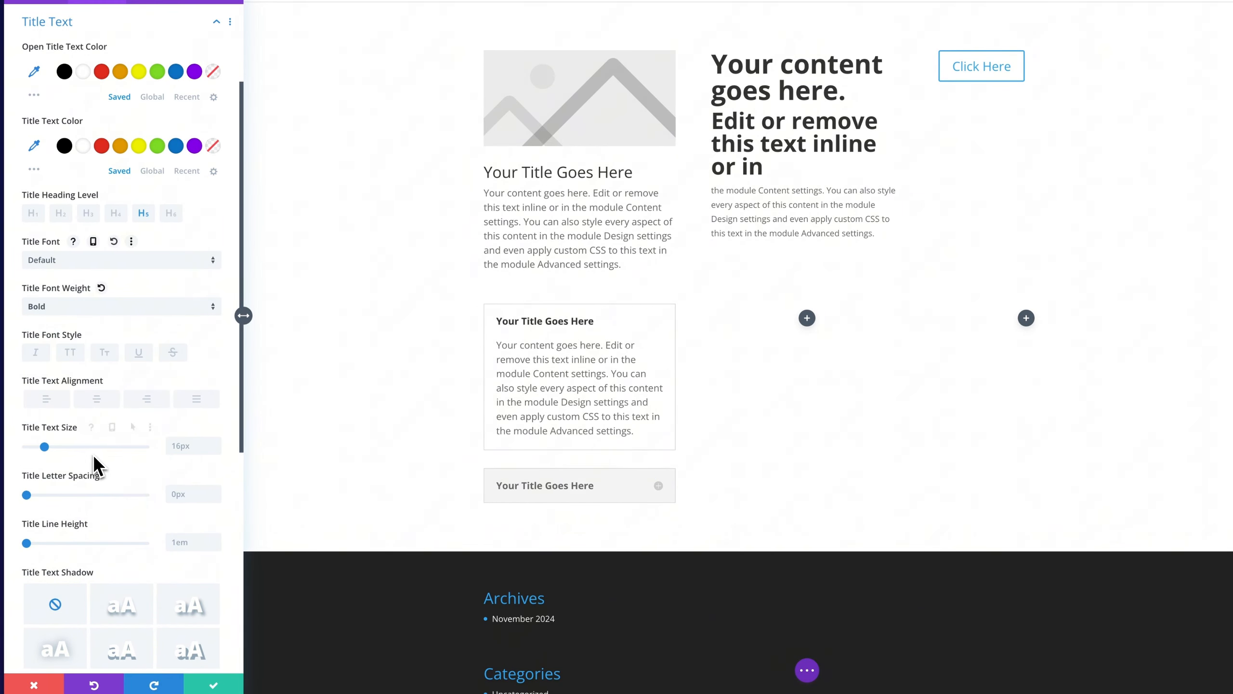
left_click(219, 689)
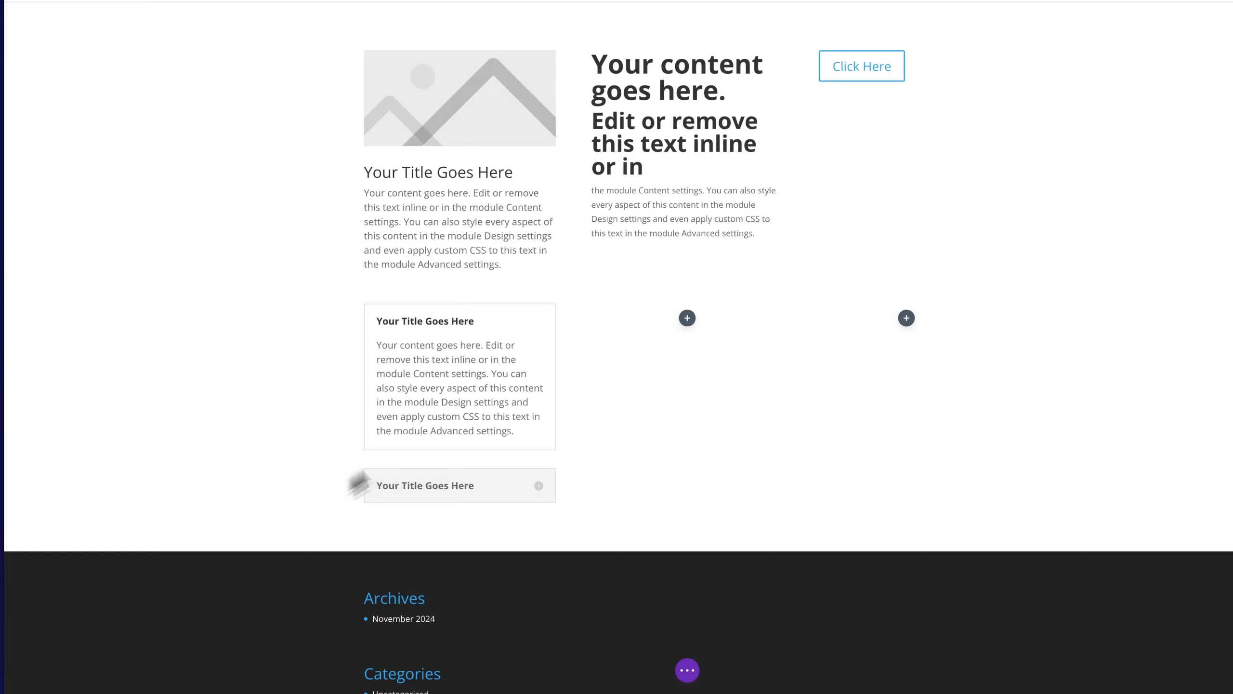
- Insert a Call To Action module in the middle column of the new row
left_click(628, 326)
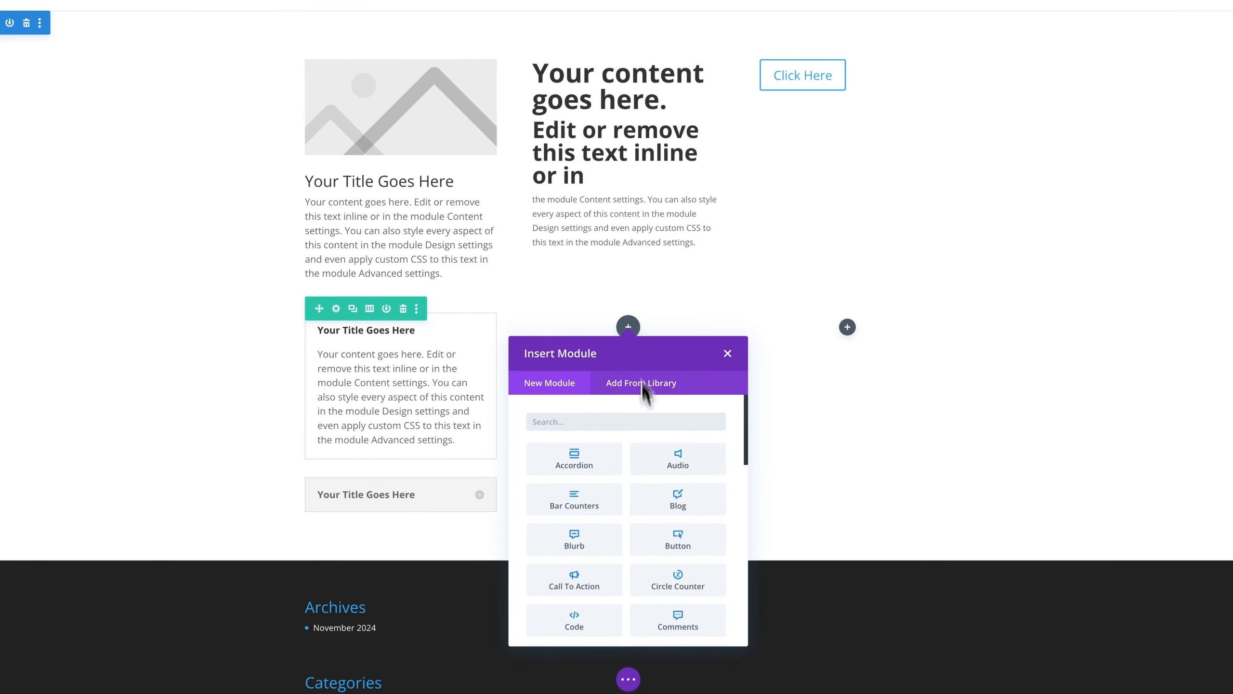
scroll(653, 472, "down", 1)
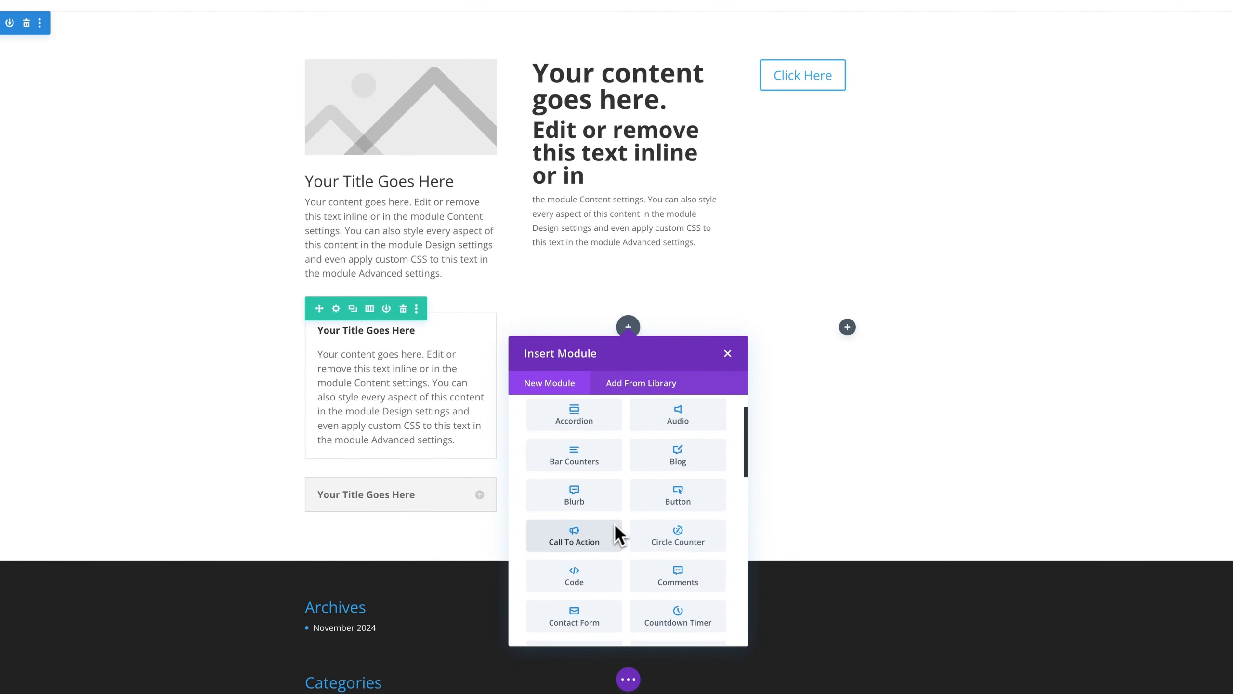
left_click(603, 542)
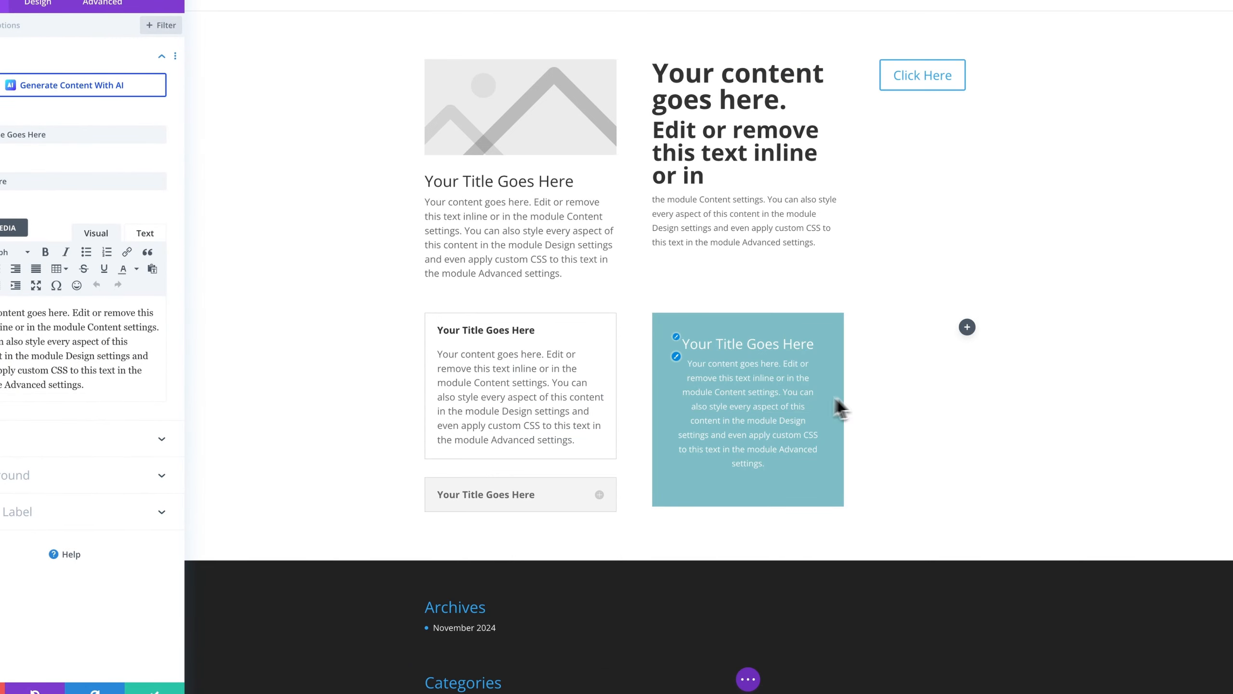
- Set the Call To Action's body text size to 16px and its title text to 32px with Bold weight
left_click(675, 357)
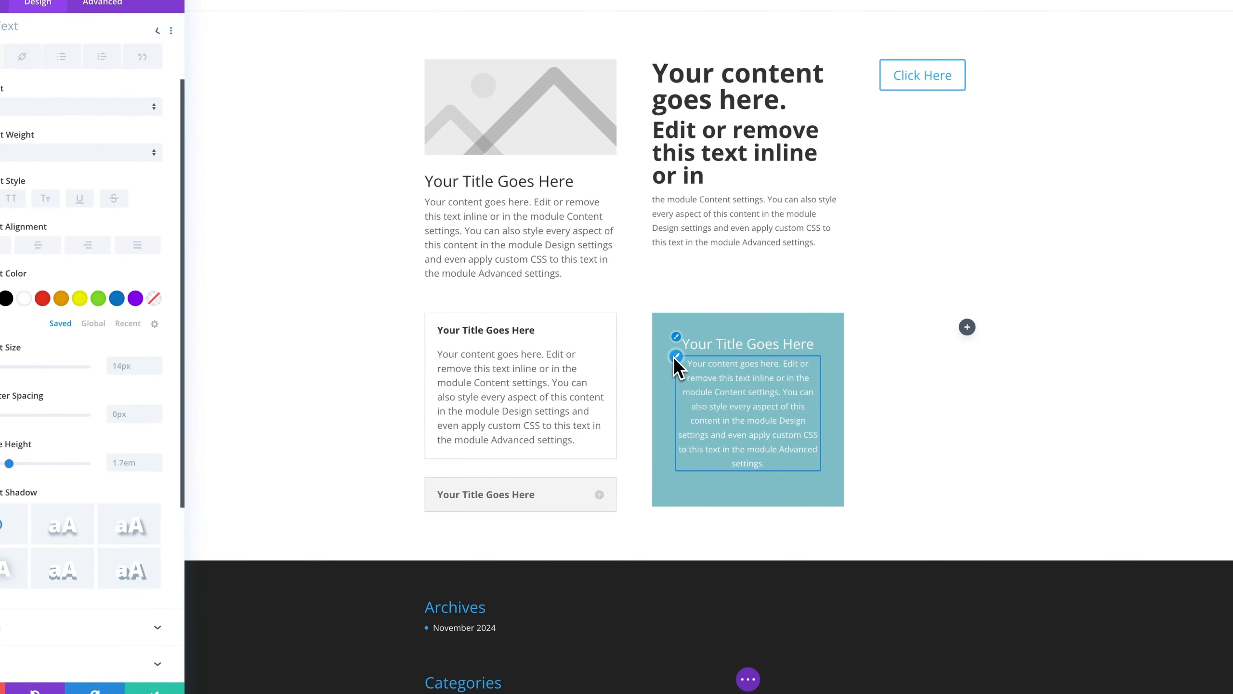
left_click(144, 374)
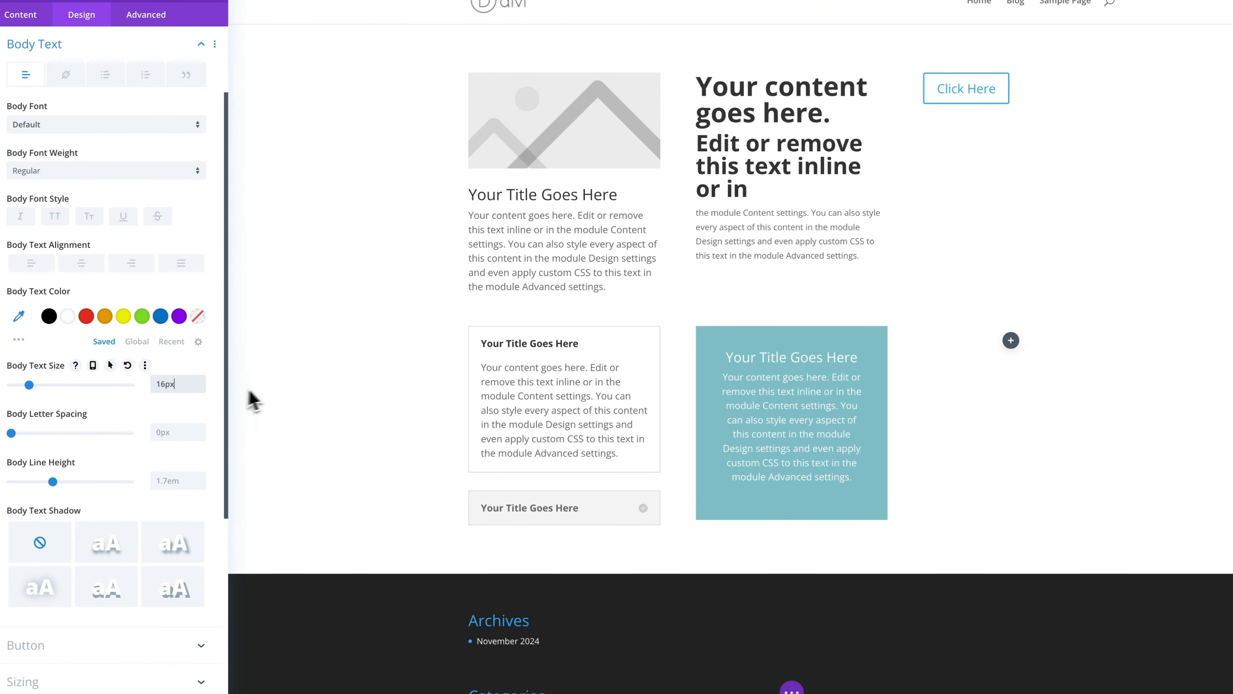
left_click(720, 354)
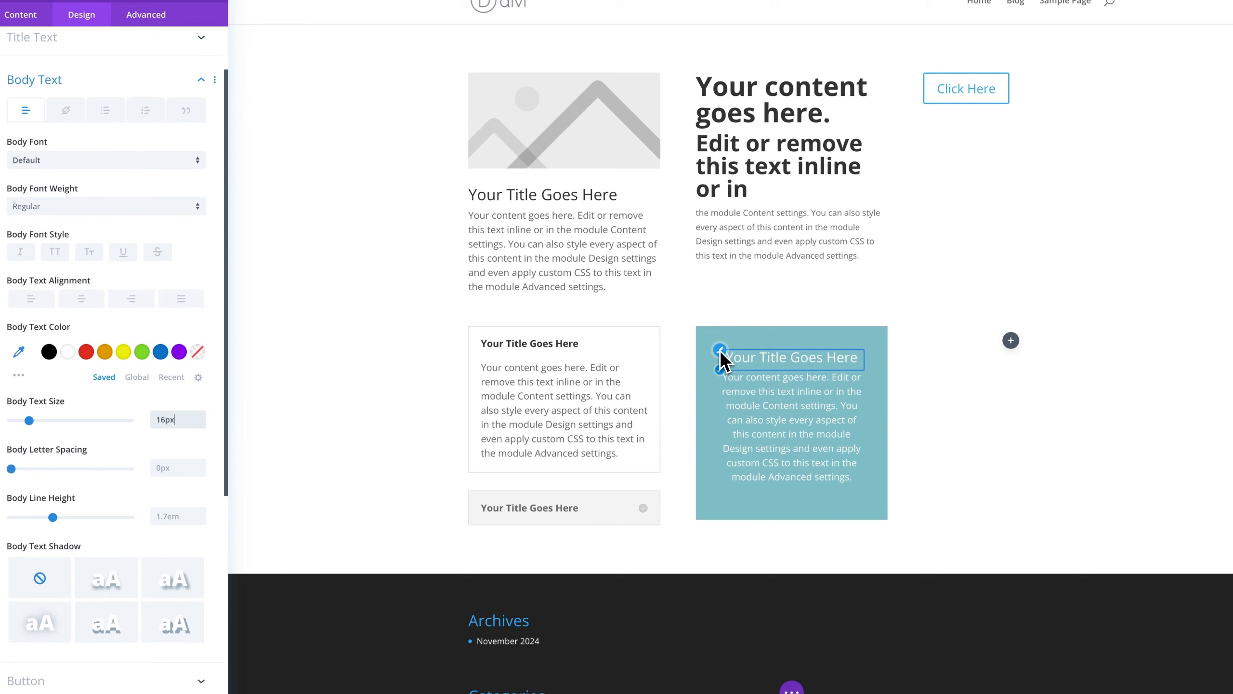
left_click(170, 399)
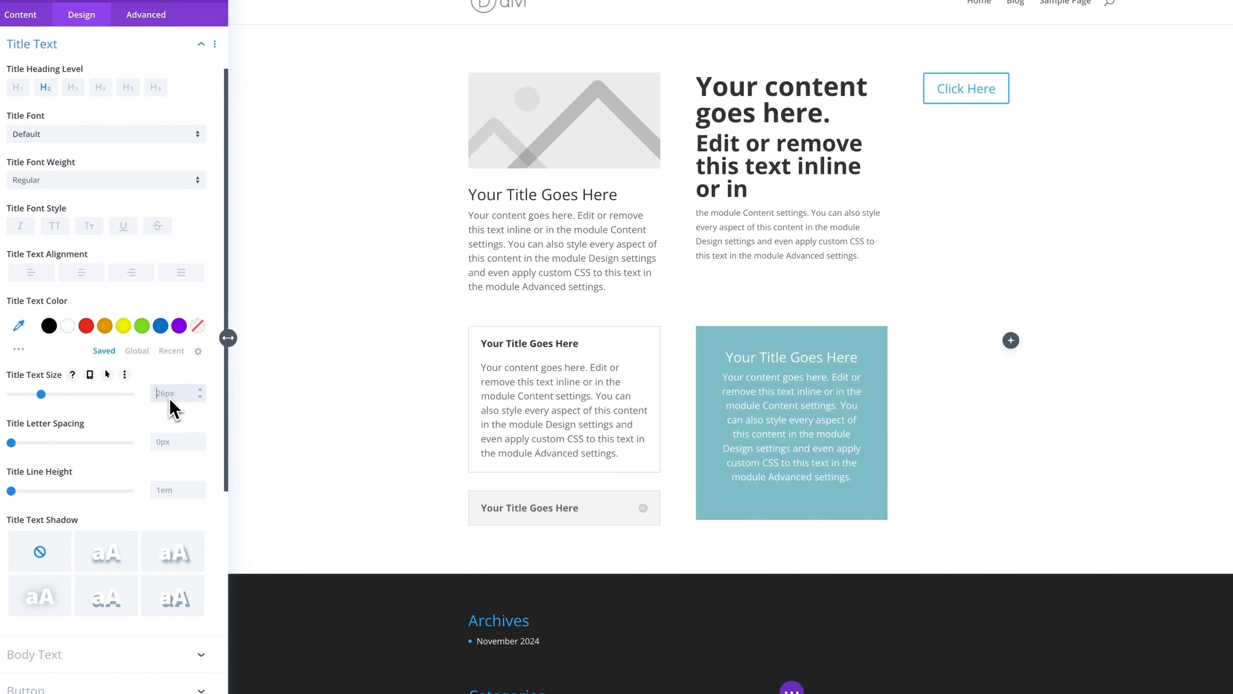
type("32")
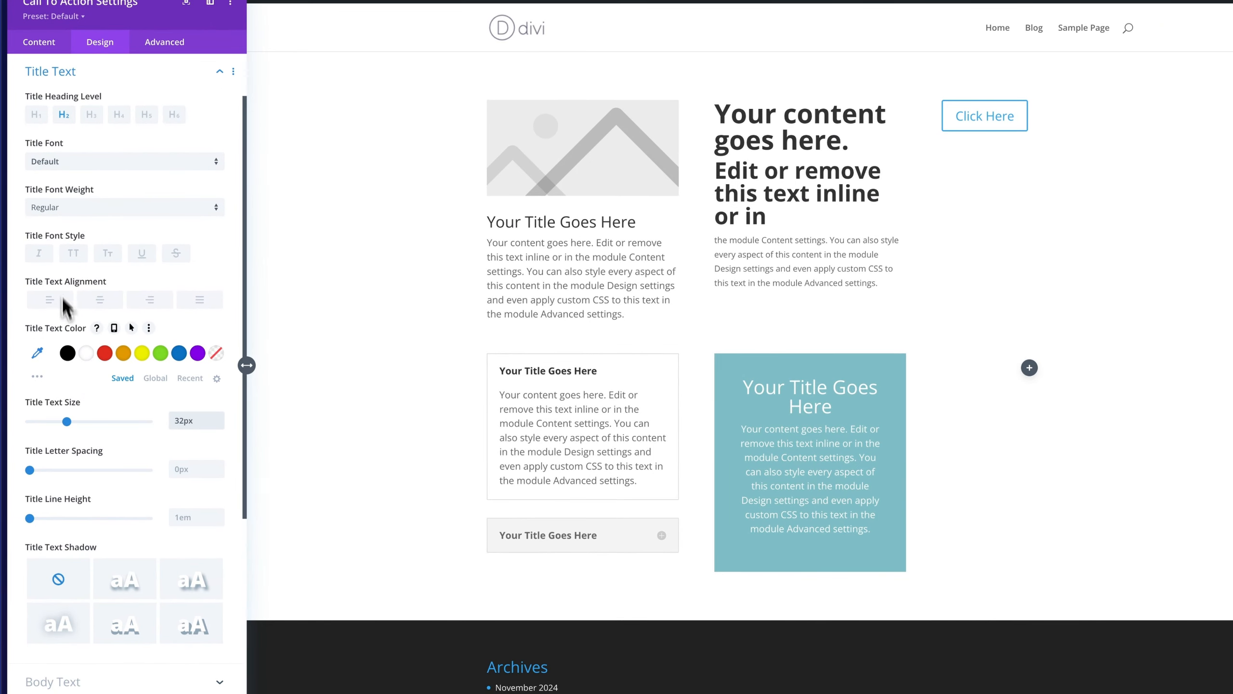
left_click(73, 194)
left_click(96, 354)
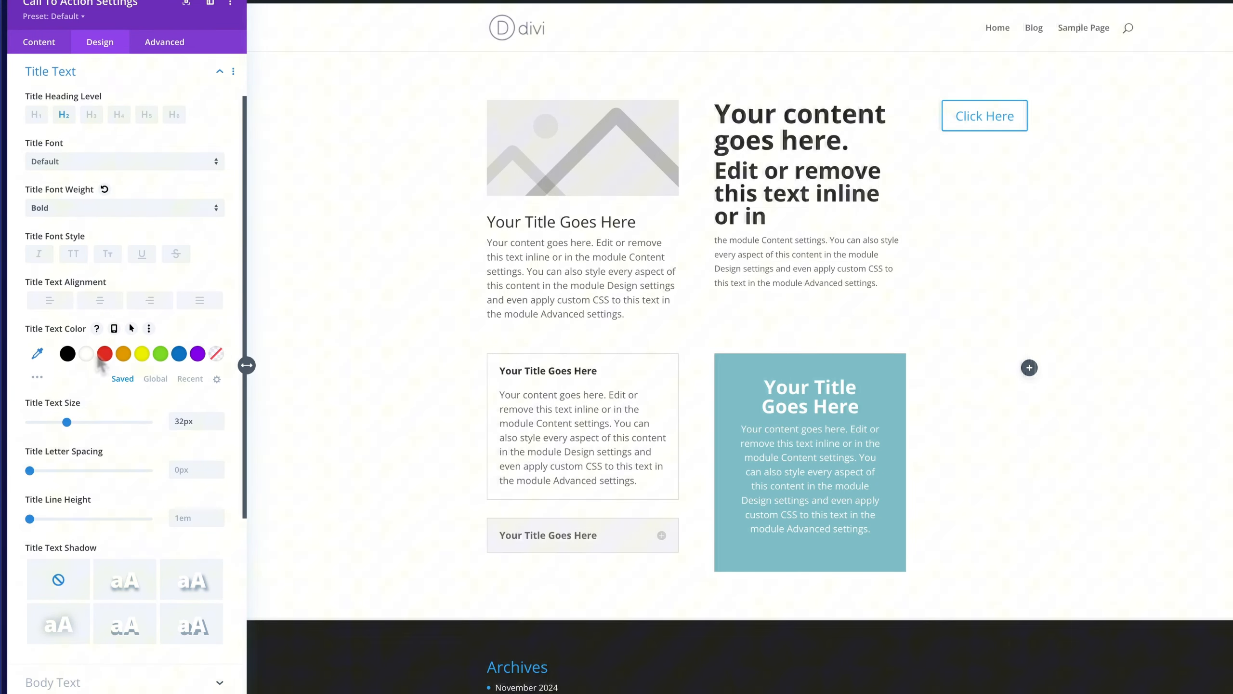
- Give the Call To Action module a button by setting its button link URL to #
left_click(52, 45)
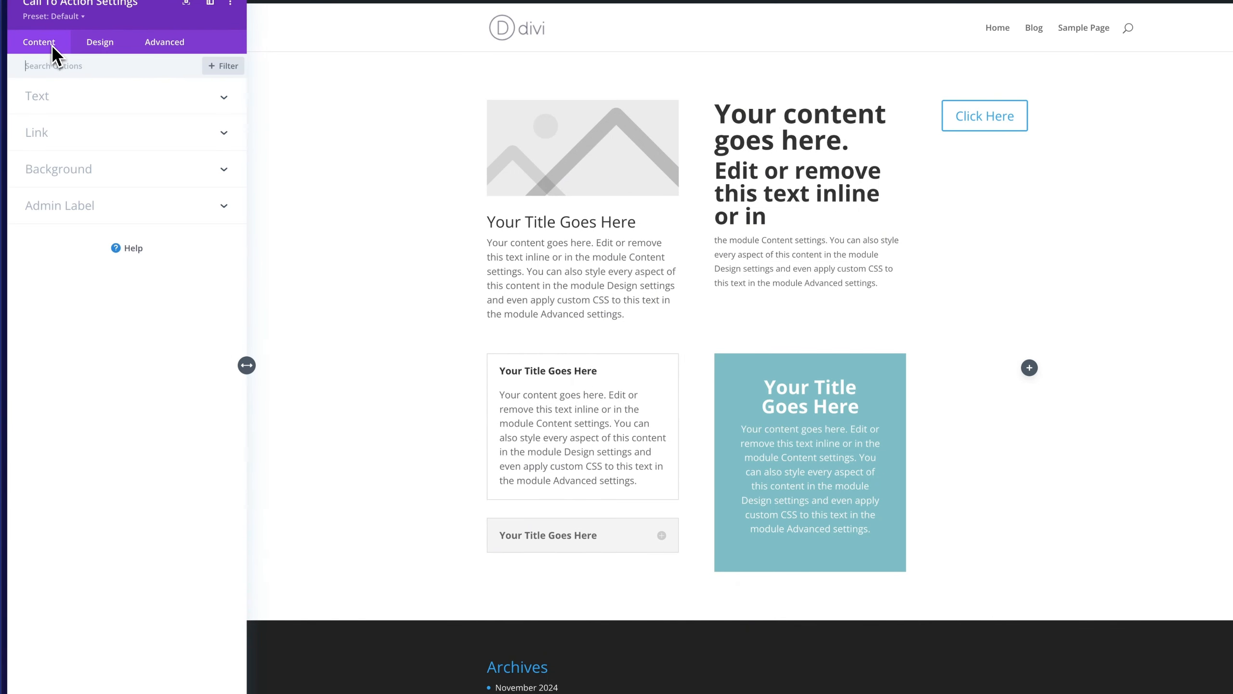
left_click(60, 139)
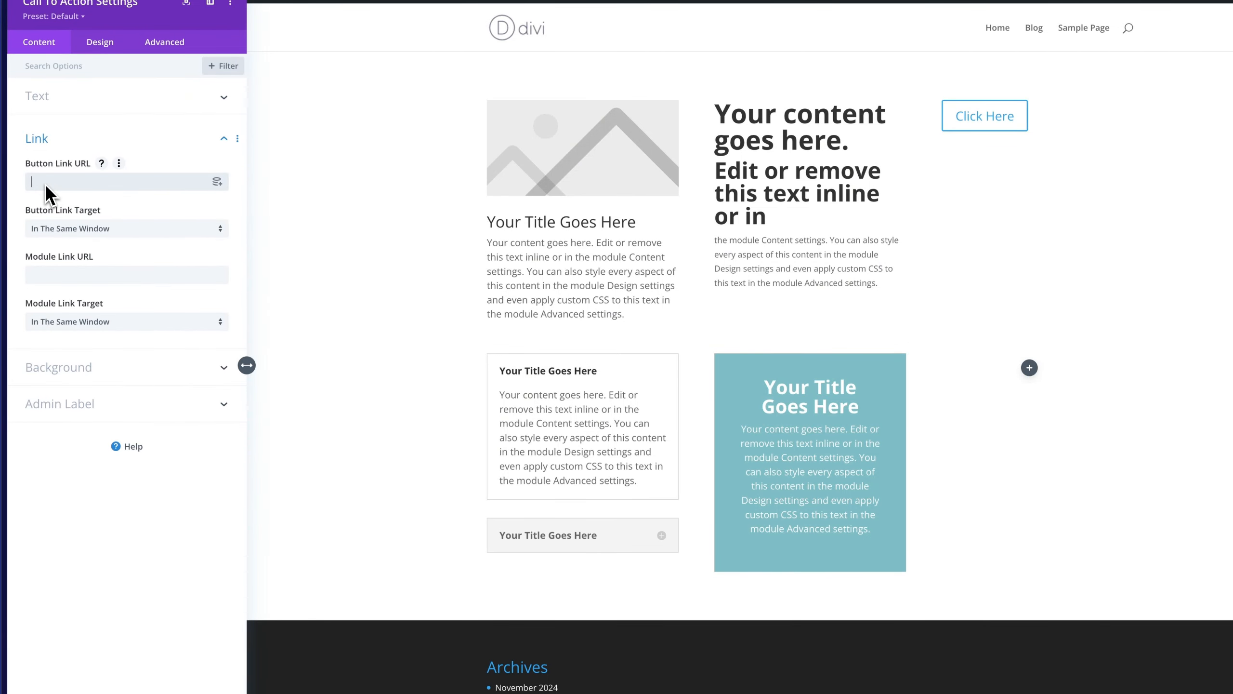
type("#")
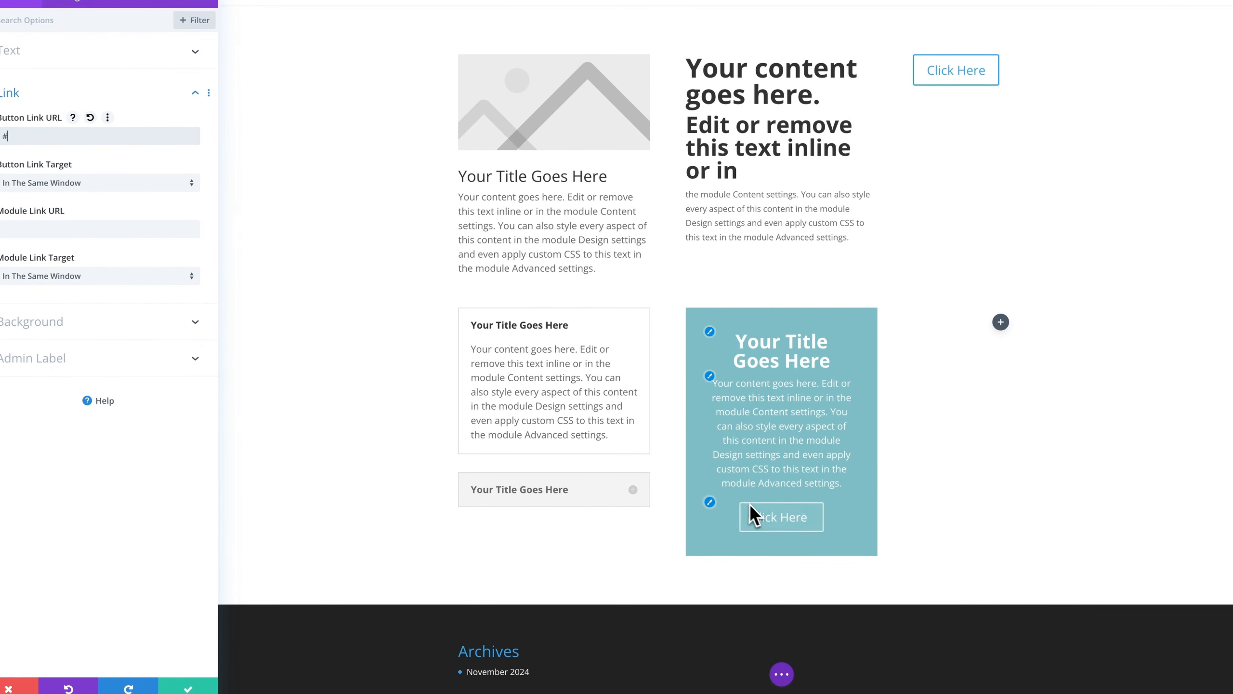
- Enable custom styles for the Call To Action's button and save the module settings
left_click(710, 502)
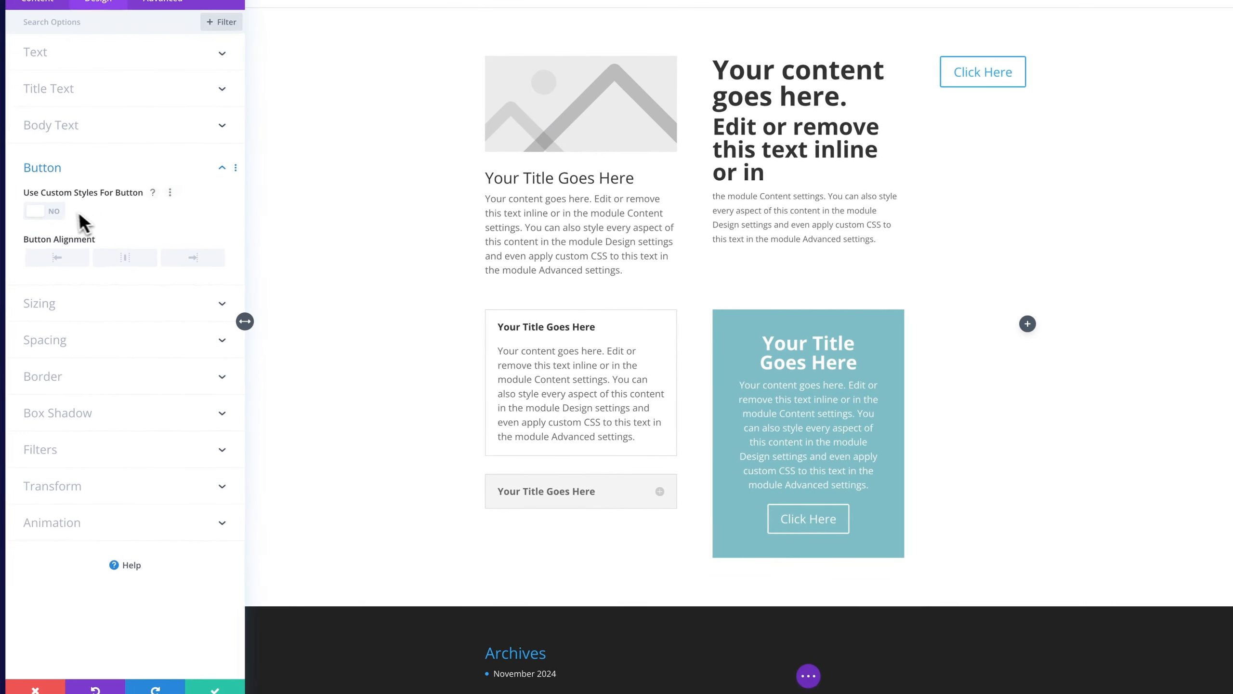
left_click(31, 210)
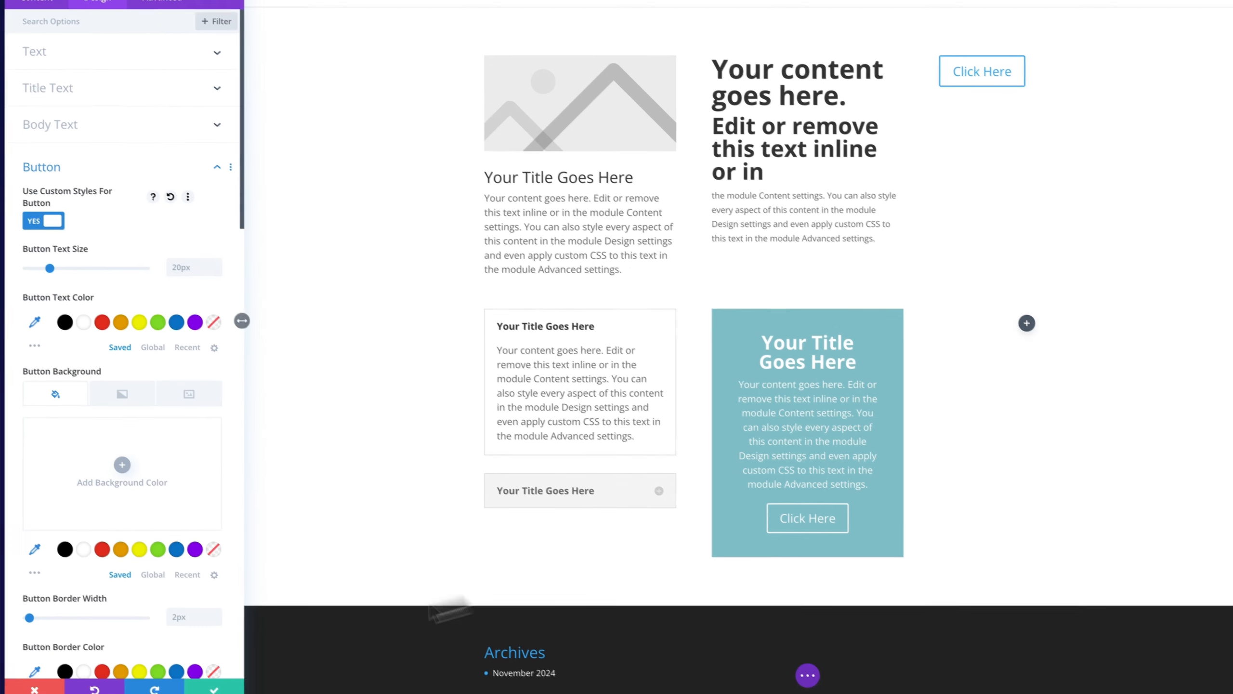
left_click(215, 688)
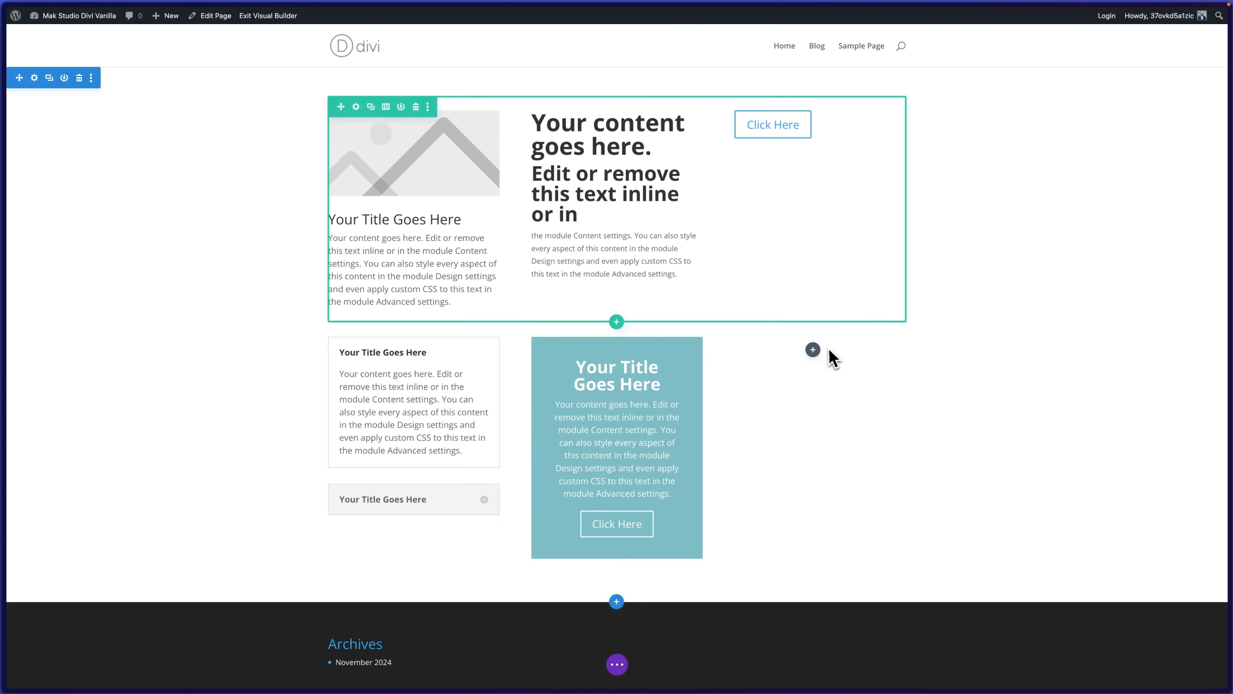
- Insert a default Blurb module in the empty third column of the second row and save it
left_click(813, 349)
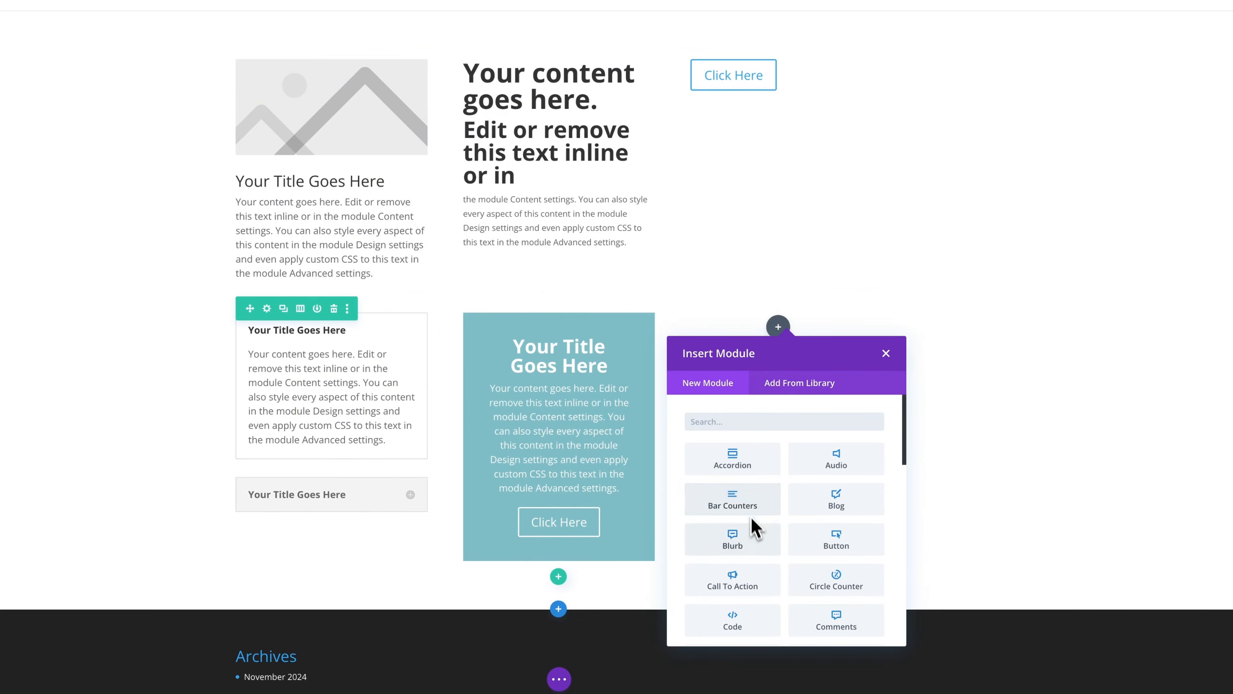
left_click(752, 542)
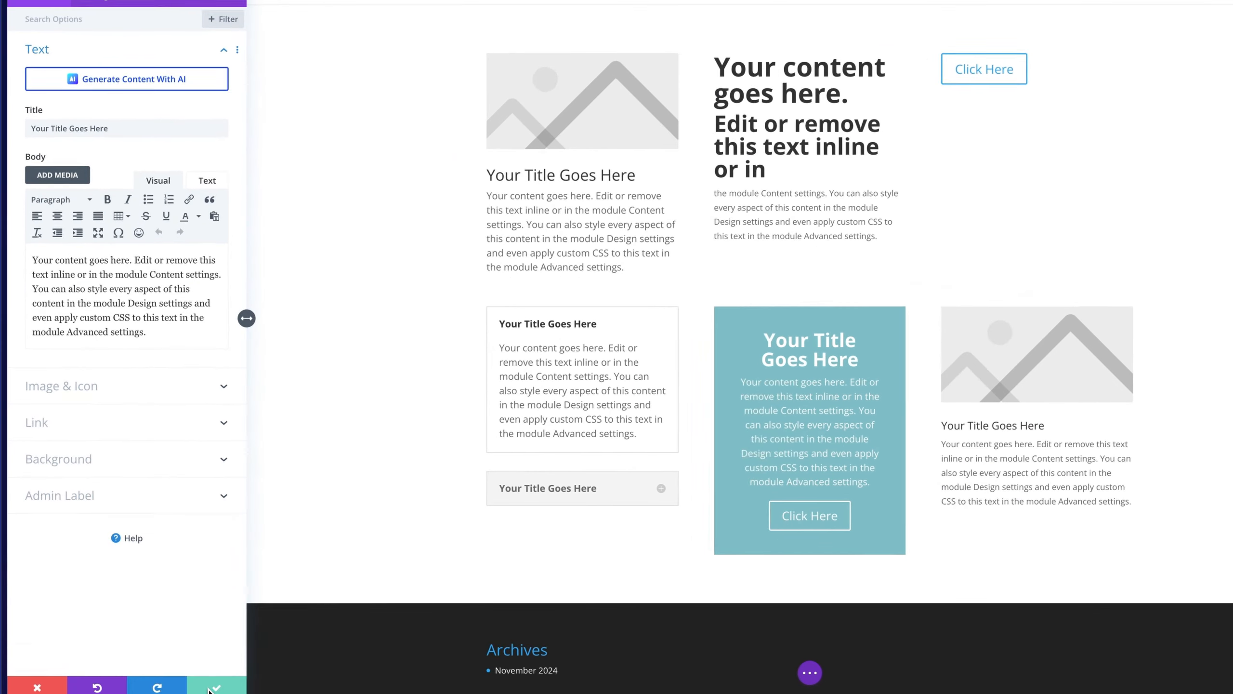
left_click(213, 687)
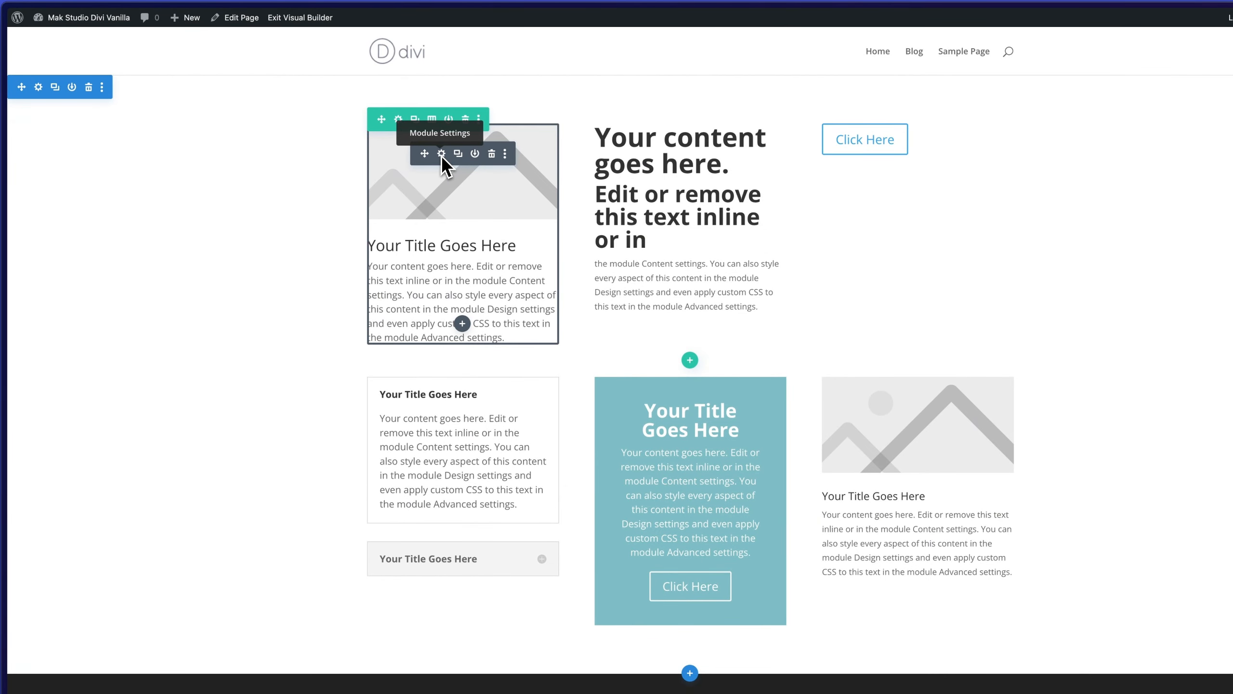
- Create a new preset named Blurb-Style 1 from the current styles of the first row's Blurb module and save the module
left_click(442, 154)
left_click(78, 37)
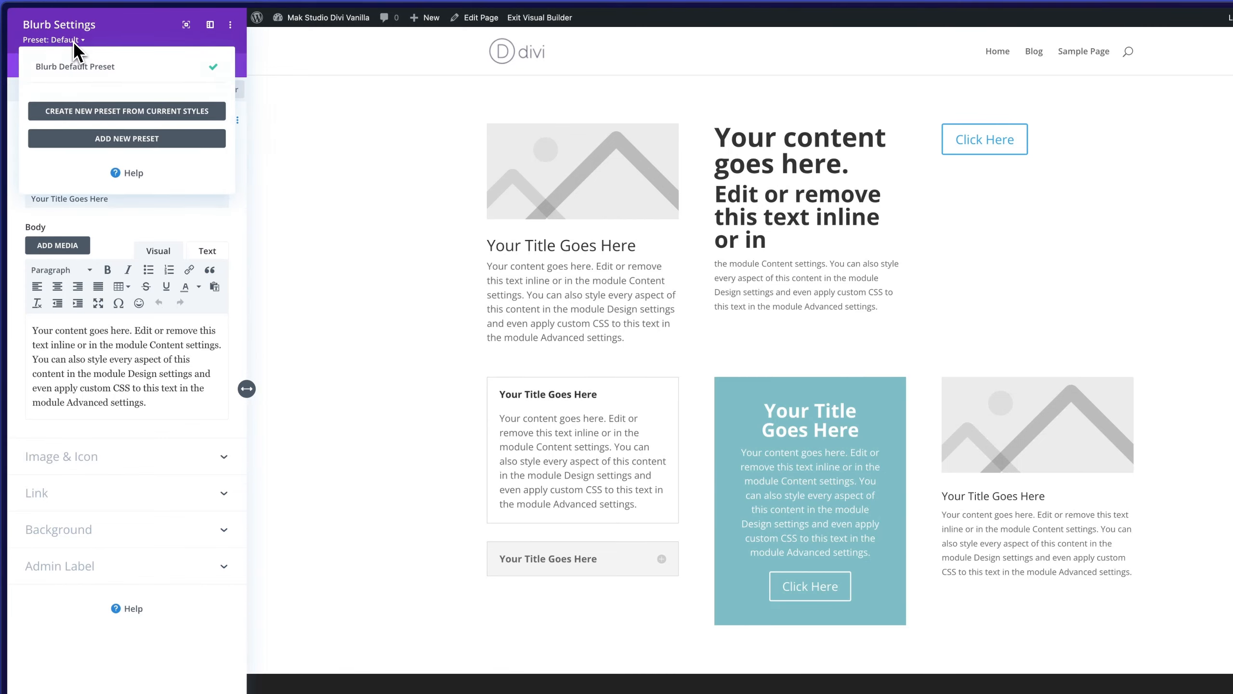
left_click(99, 113)
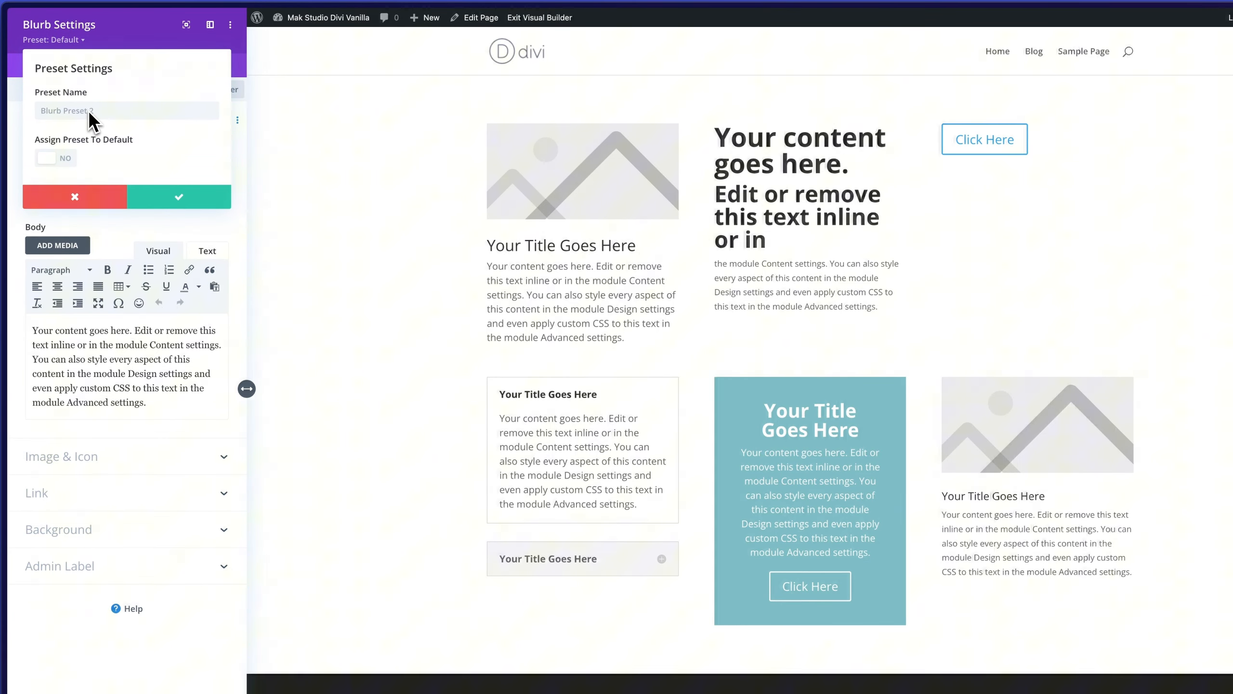
left_click(111, 114)
type("Blurb")
type("-Style 1")
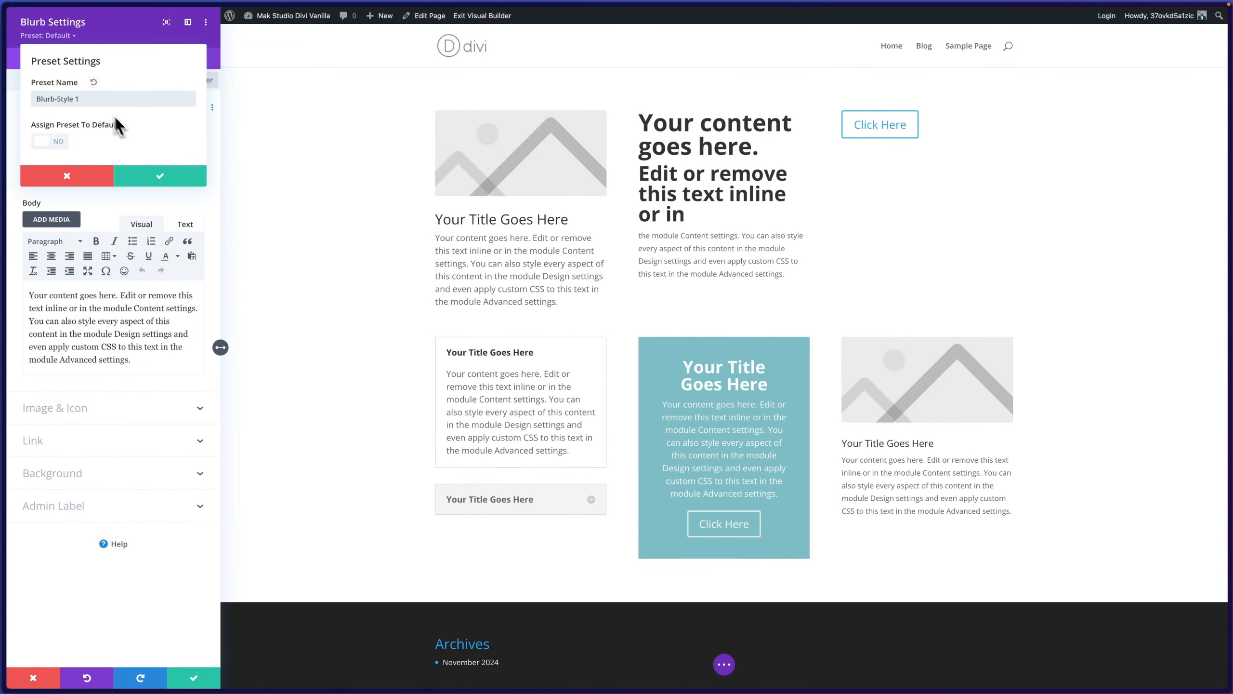
left_click(162, 177)
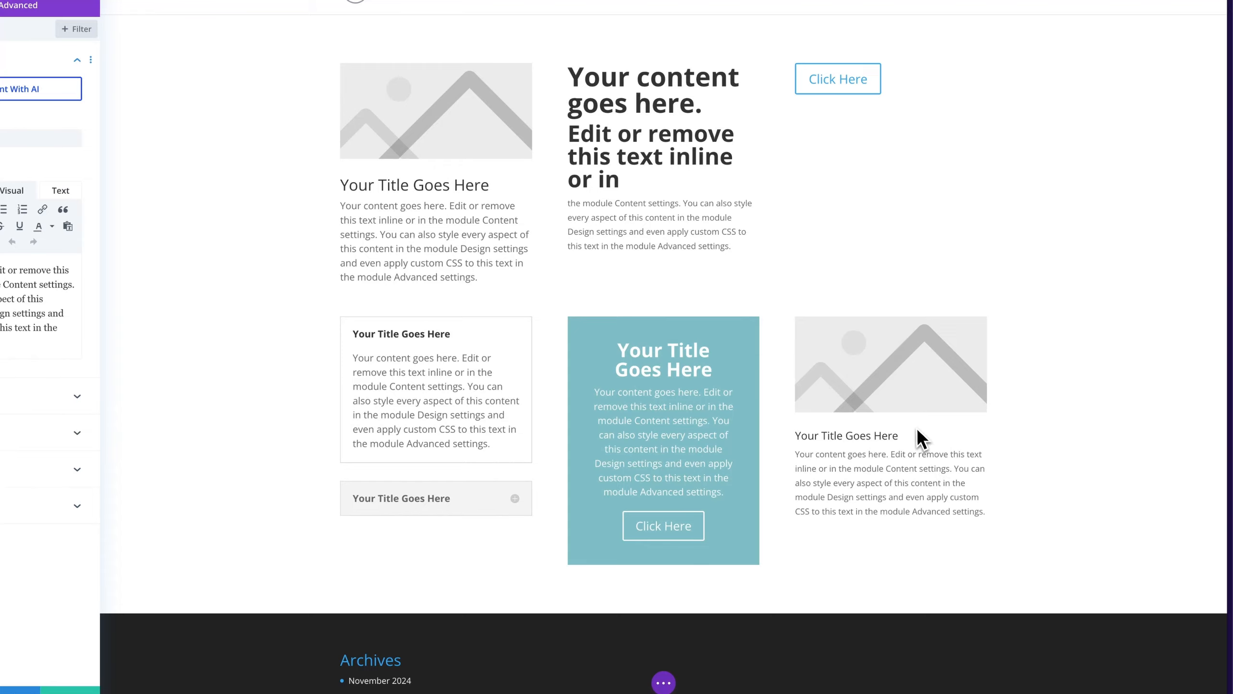
left_click(194, 677)
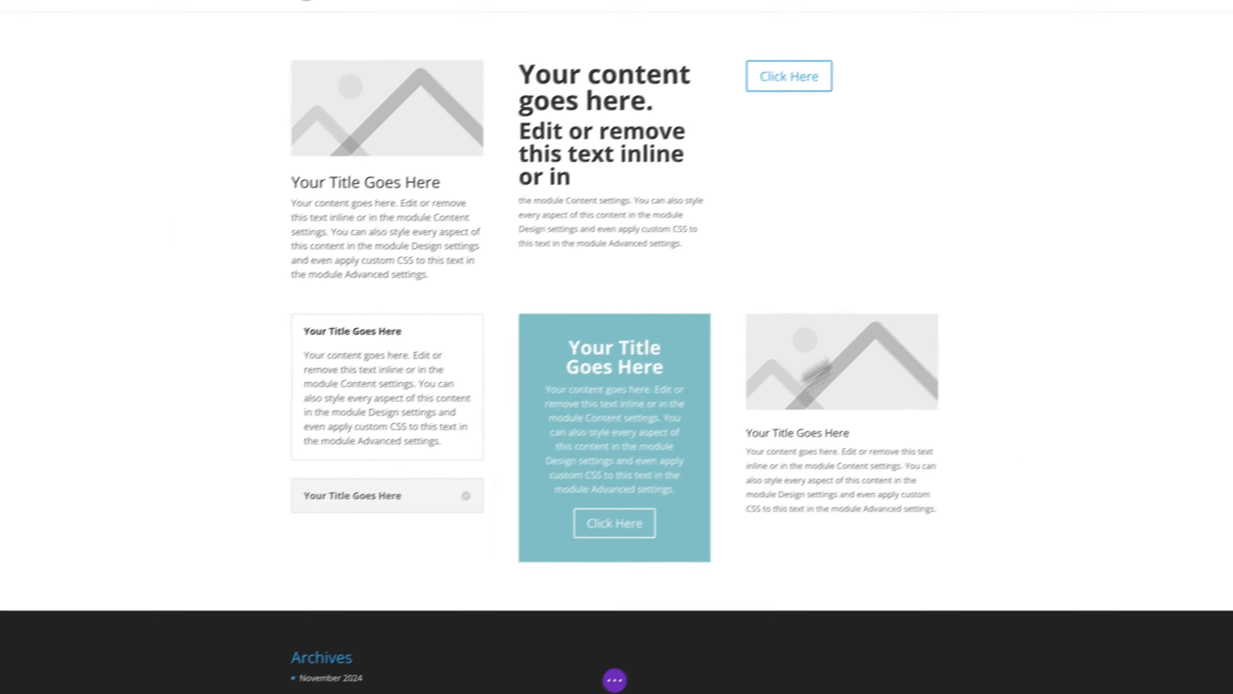
- Replace the second row's blurb with a new Blurb module that uses the Blurb-Style 1 preset, and save it
left_click(857, 351)
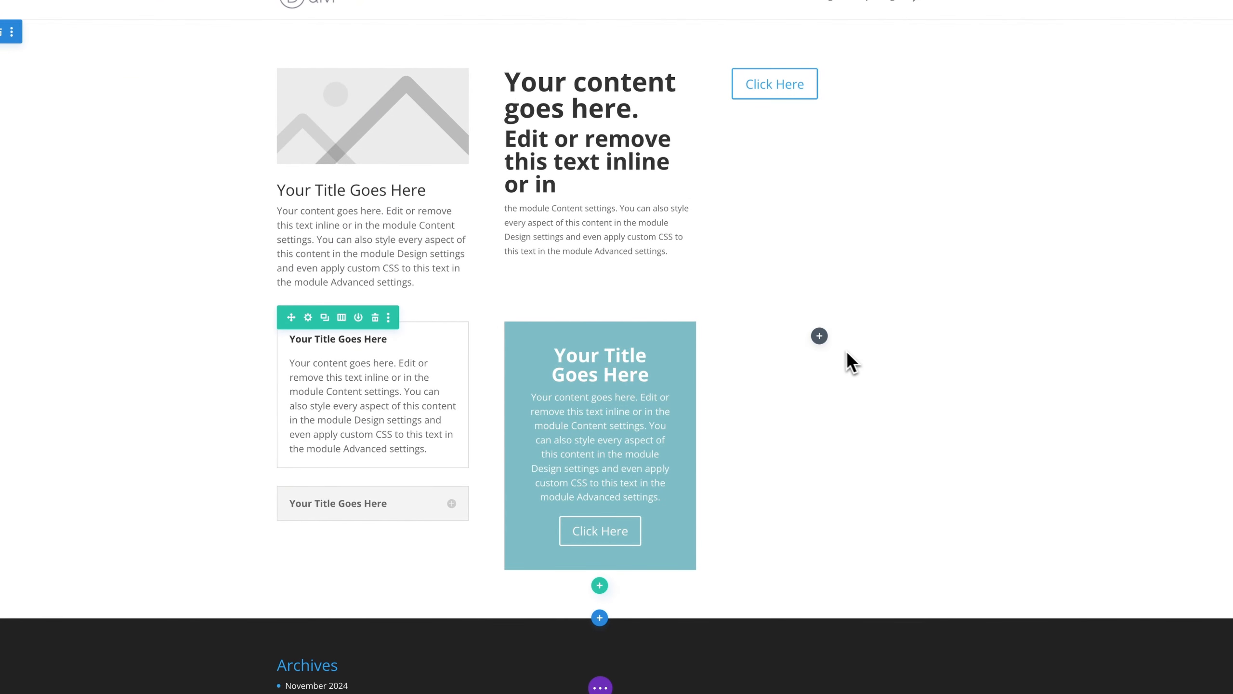
left_click(819, 336)
left_click(793, 548)
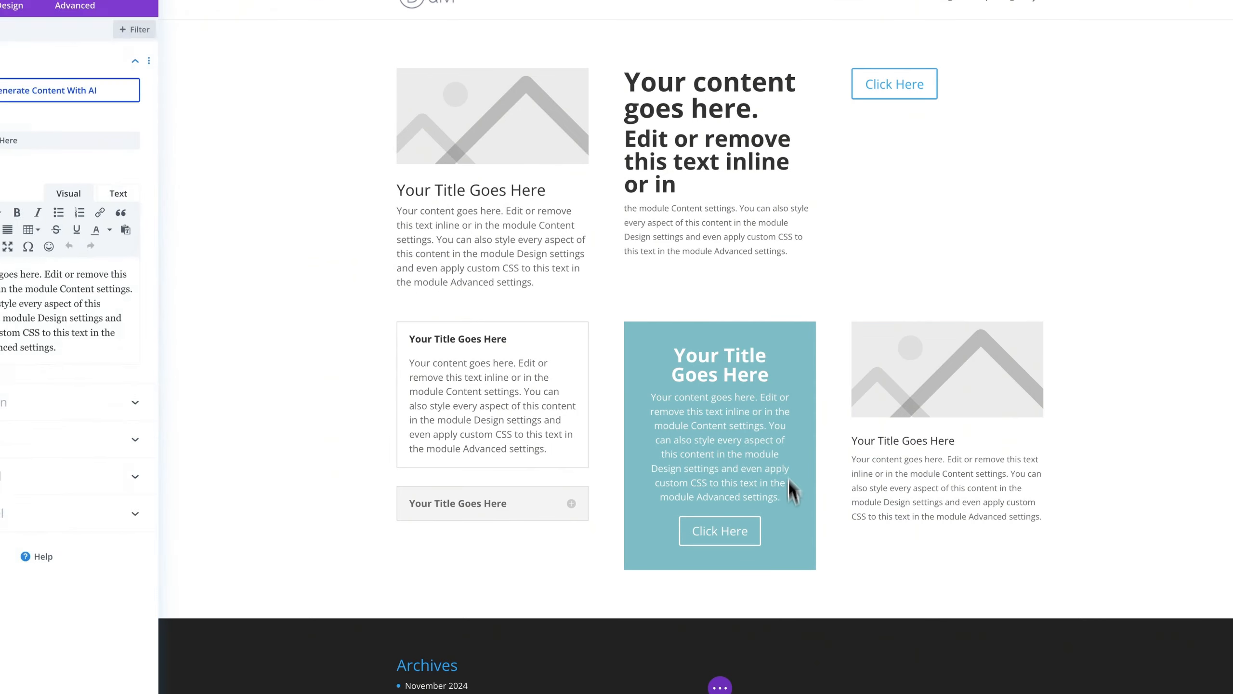
left_click(88, 42)
left_click(89, 136)
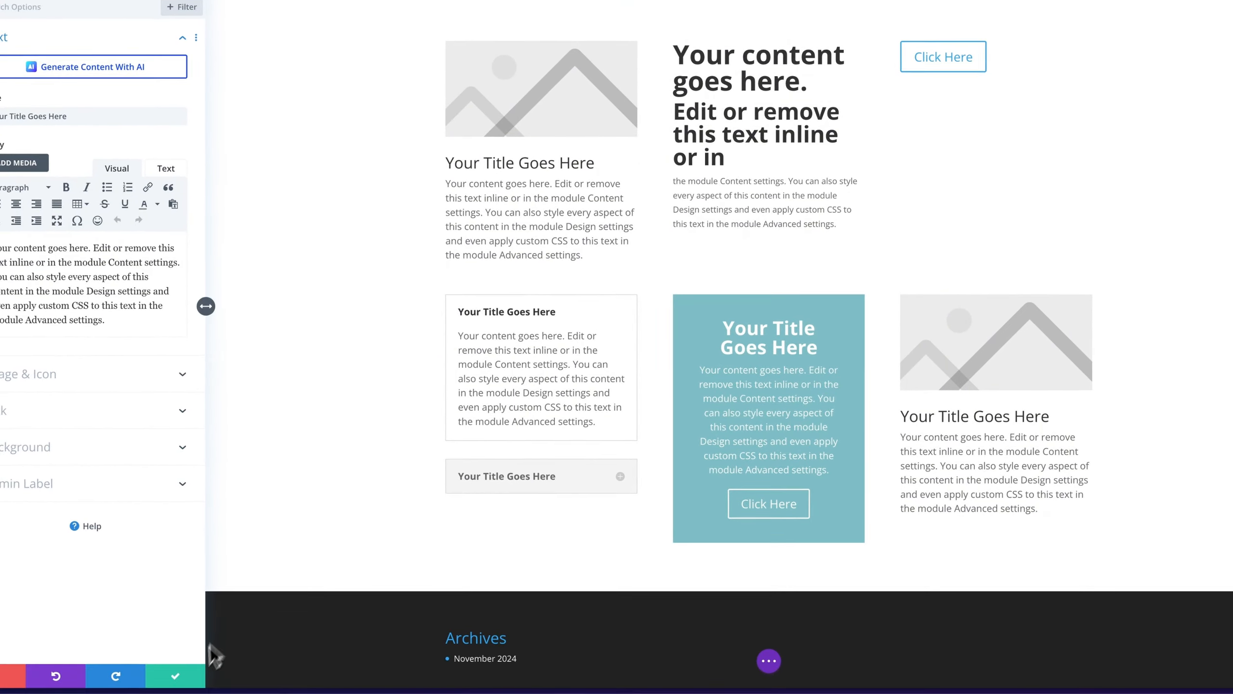
left_click(177, 678)
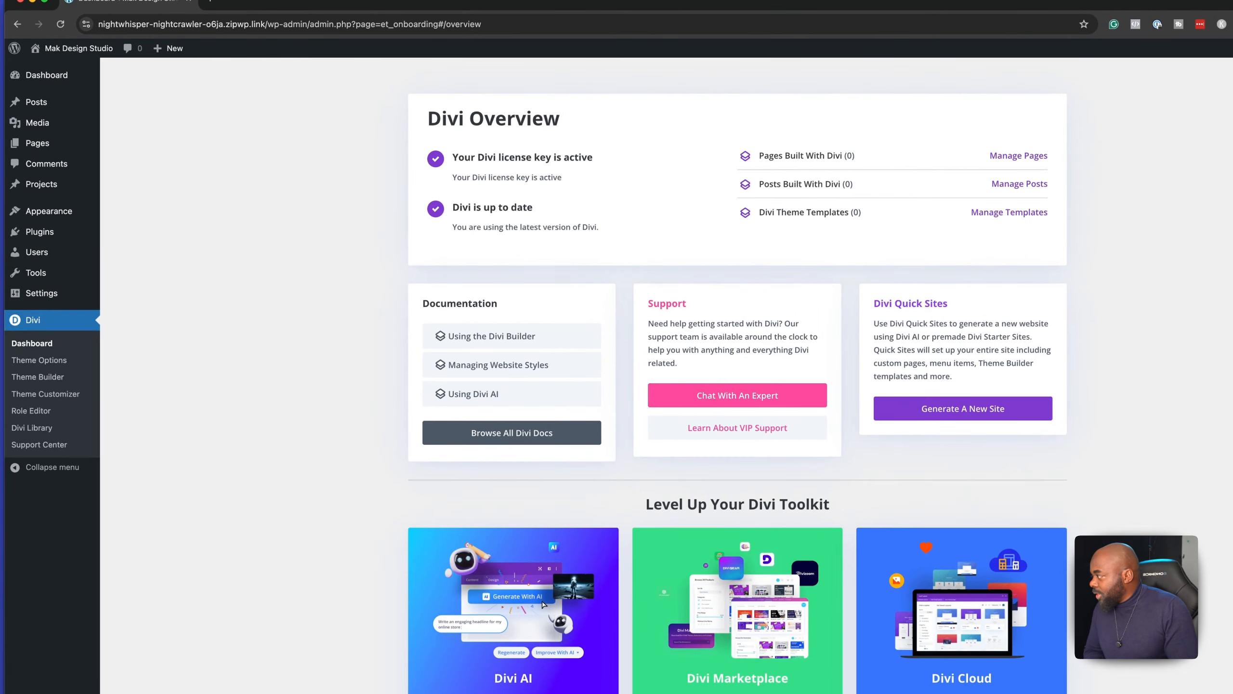
- Switch to Finder, extract Open-SiteKrafter.zip from the Desktop, and open the extracted Open-SiteKrafter folder
left_click(19, 297)
left_click_drag(505, 332, 773, 342)
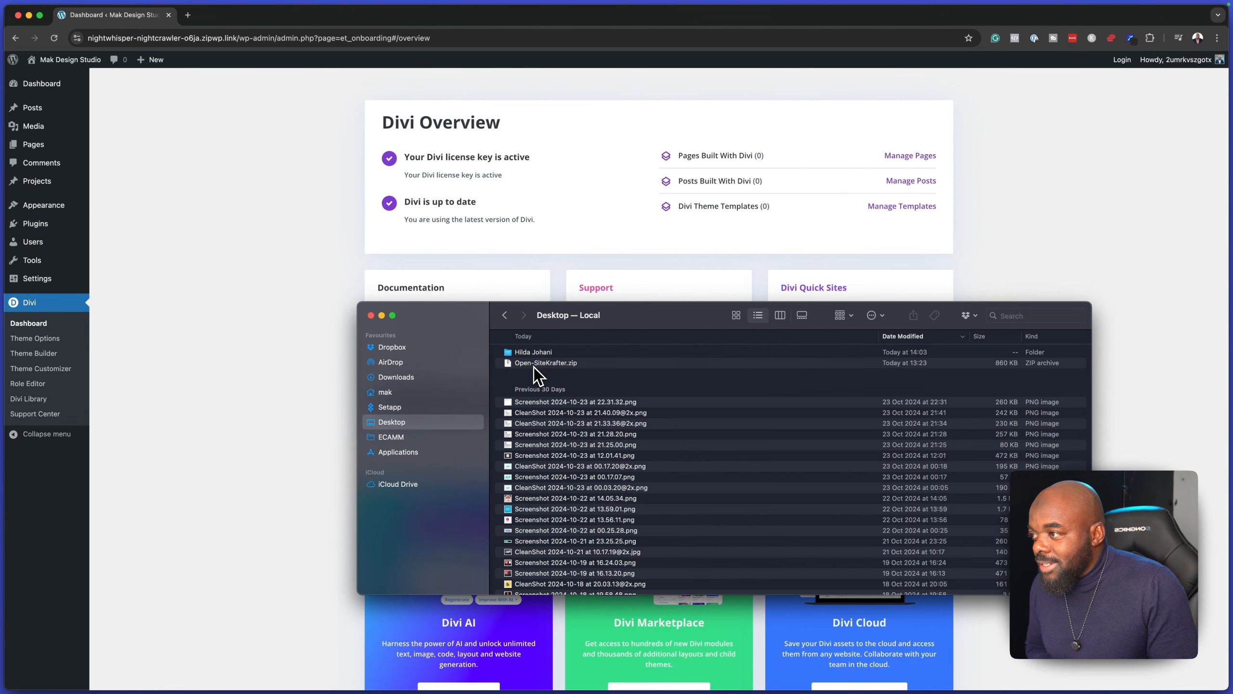
left_click(587, 364)
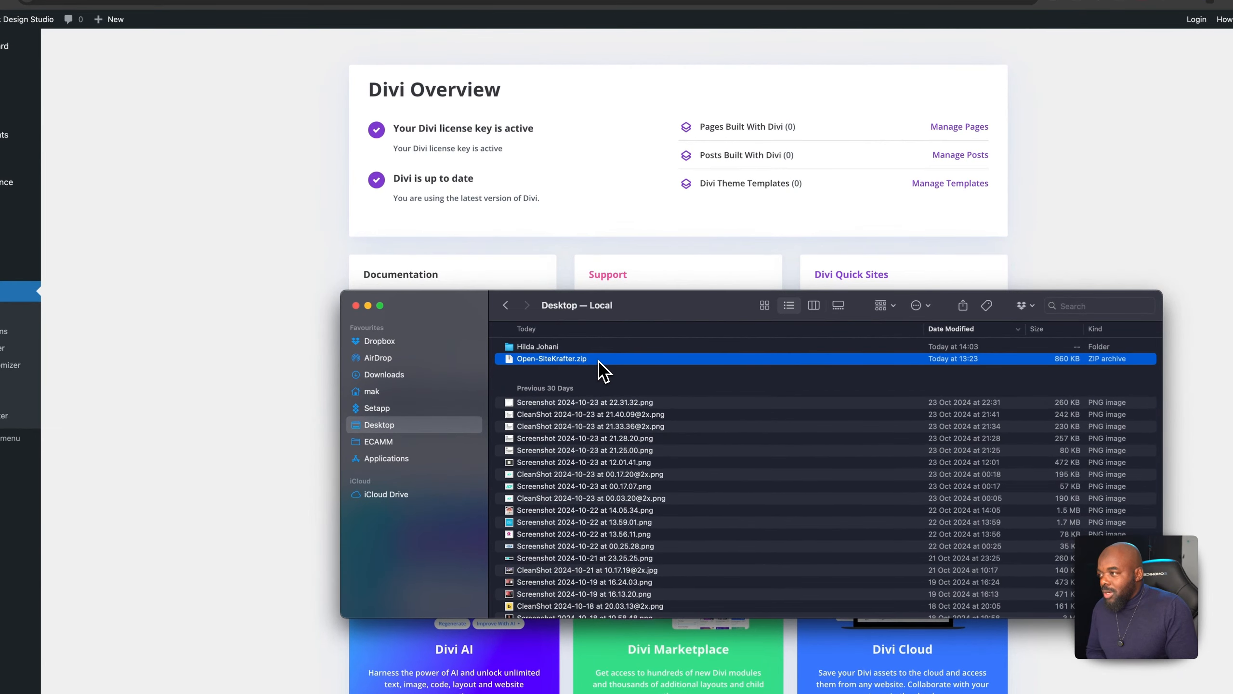
double_click(599, 361)
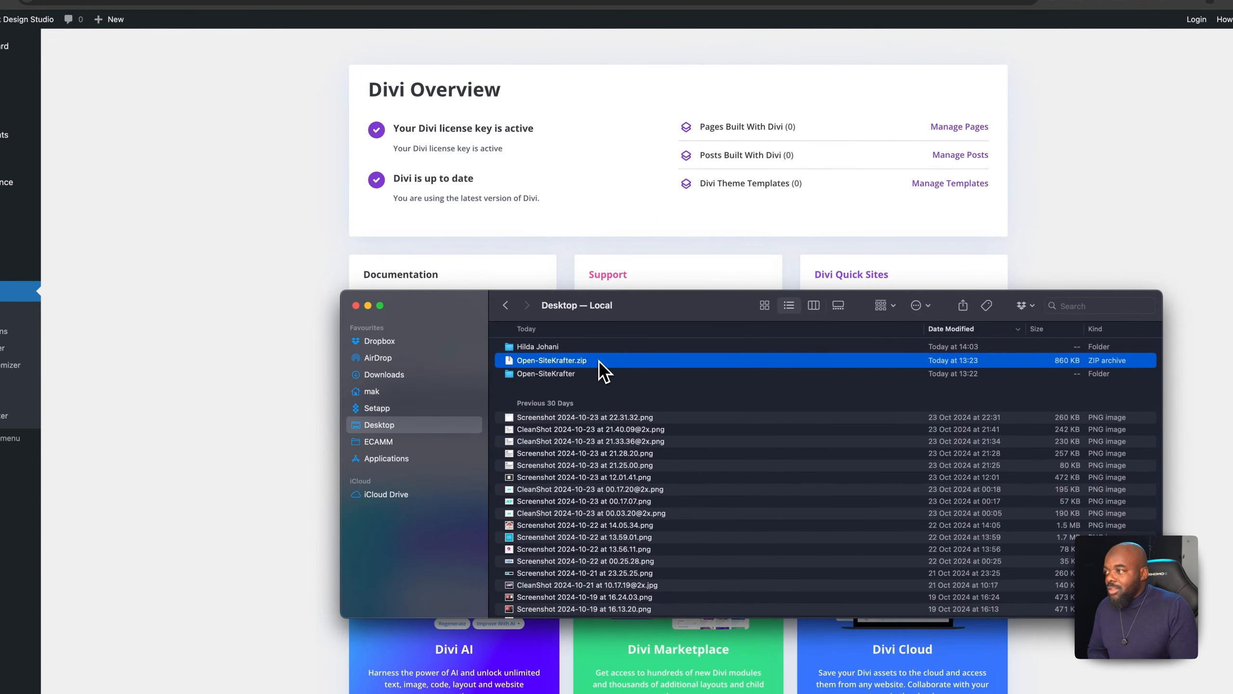
left_click(601, 378)
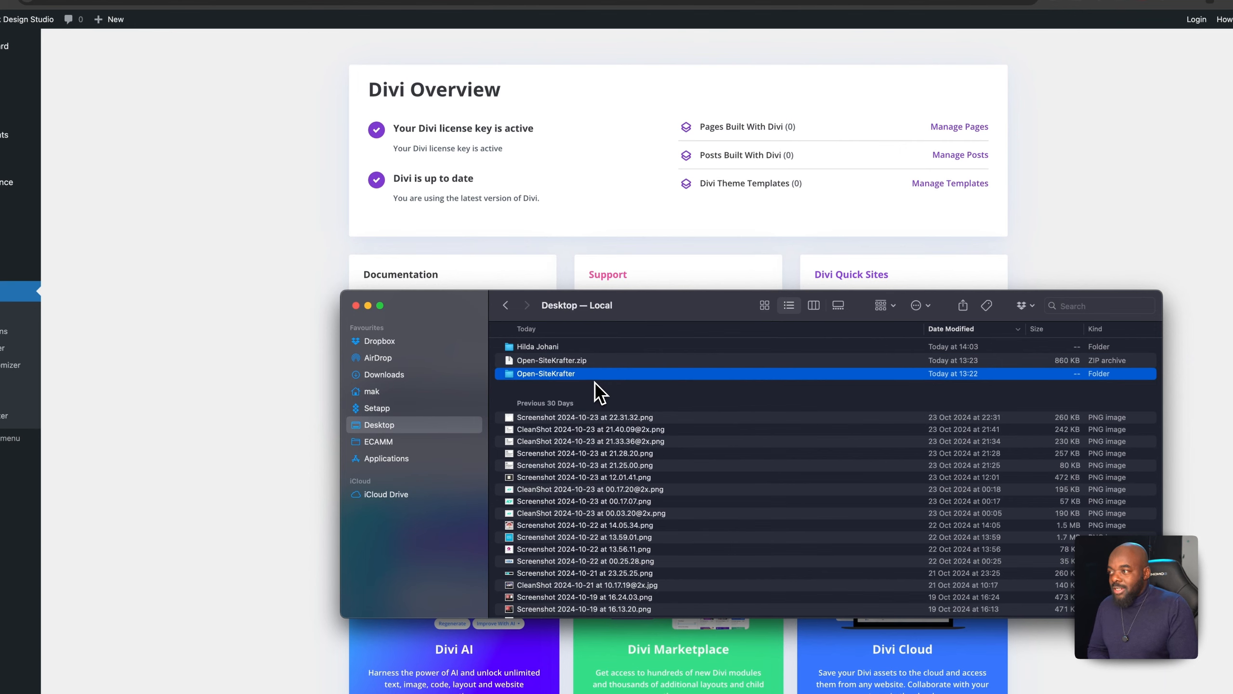
double_click(558, 376)
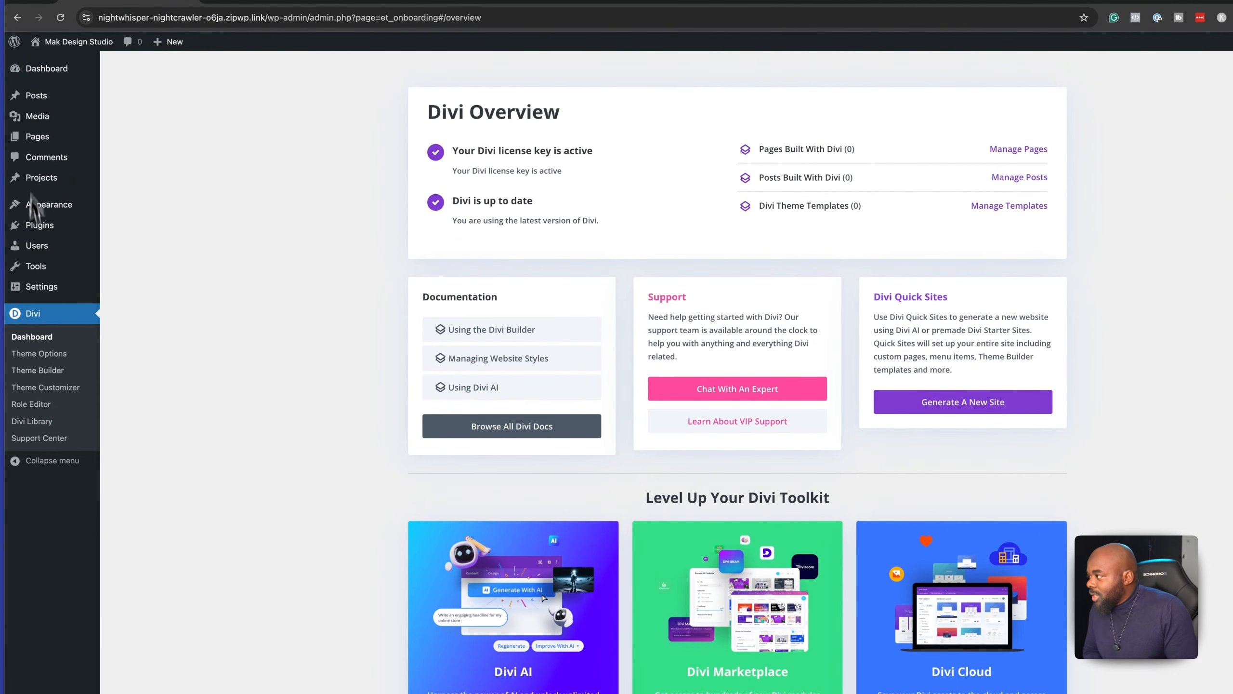
- Return to the WordPress dashboard in the browser and open the page for adding a new plugin
mouse_move(53, 227)
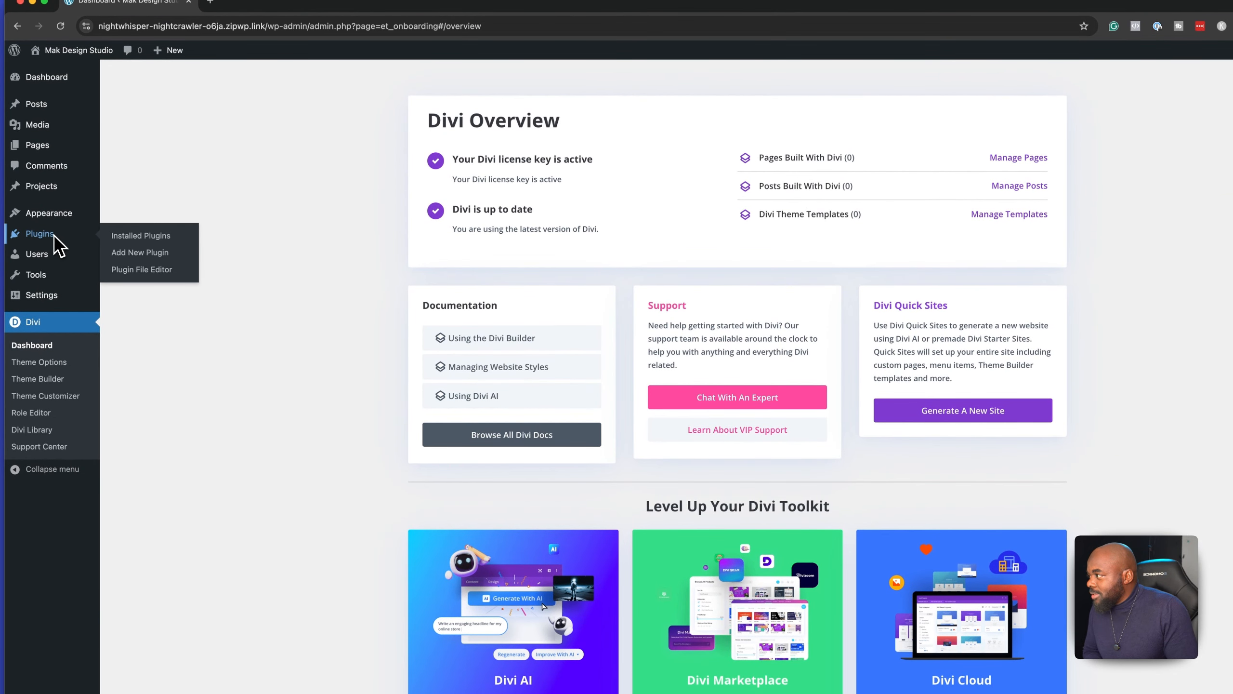
left_click(173, 256)
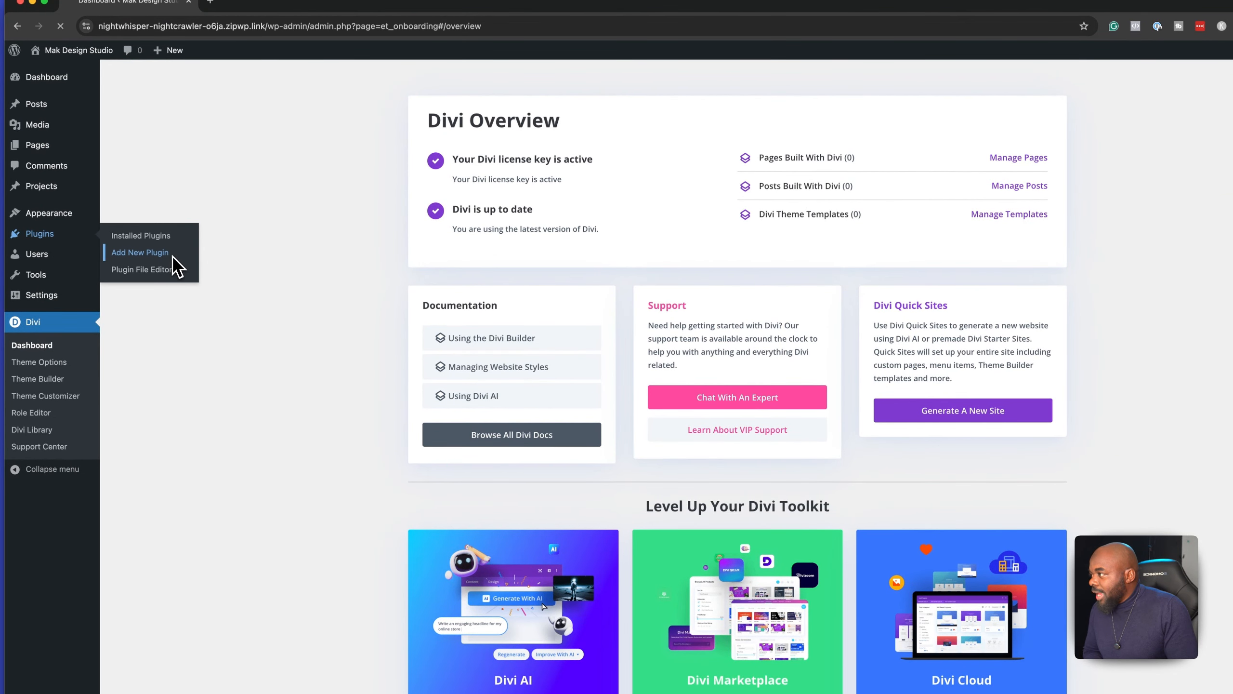